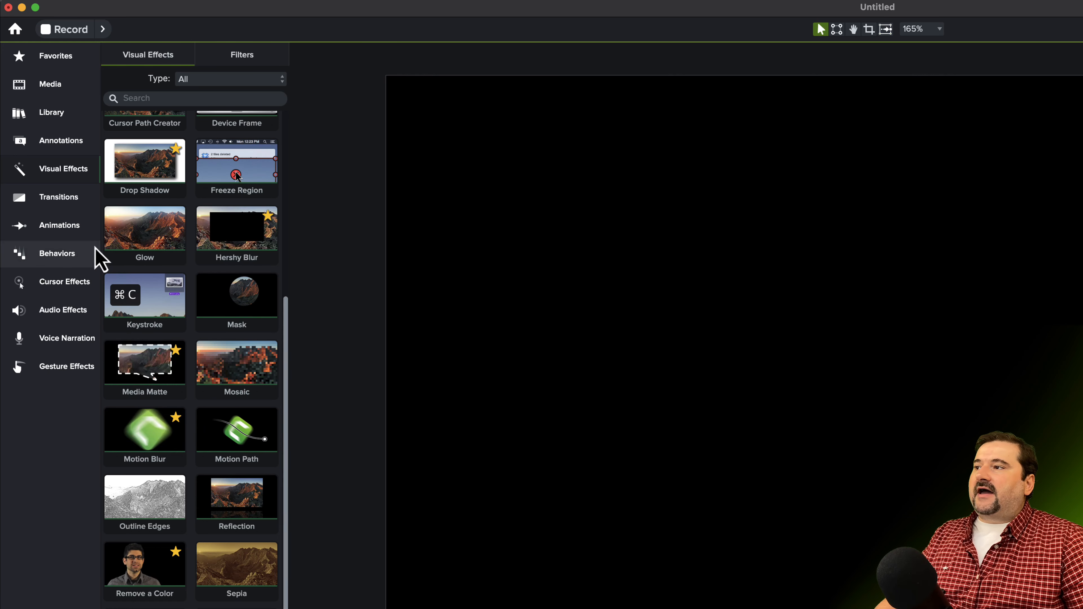
Step: Add the plain white ABC text callout to the canvas slightly left of its center
left_click(60, 142)
left_click_drag(229, 171, 886, 385)
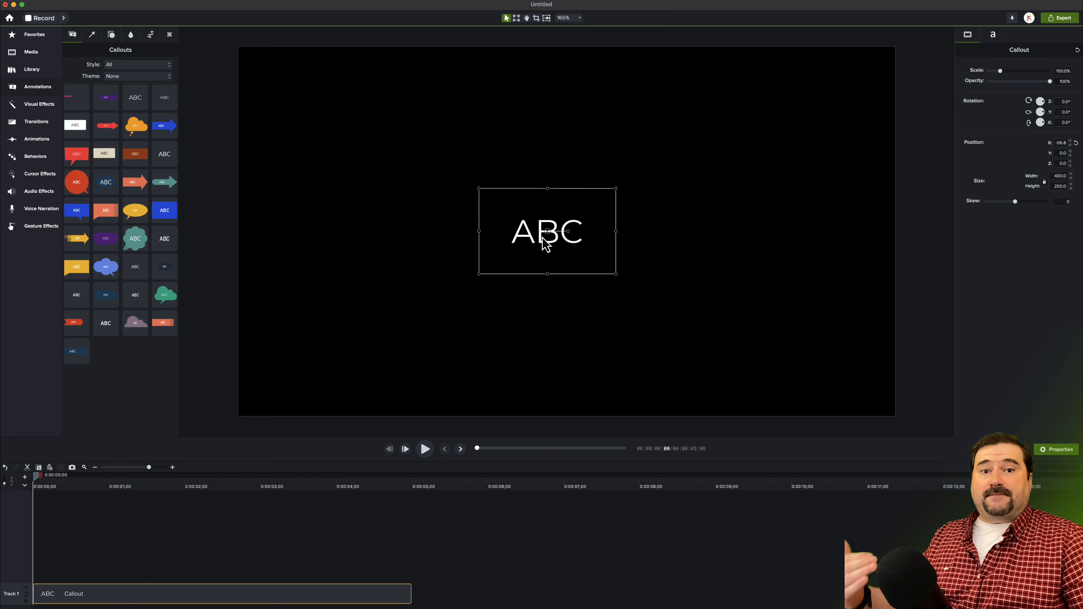
left_click_drag(543, 245, 545, 245)
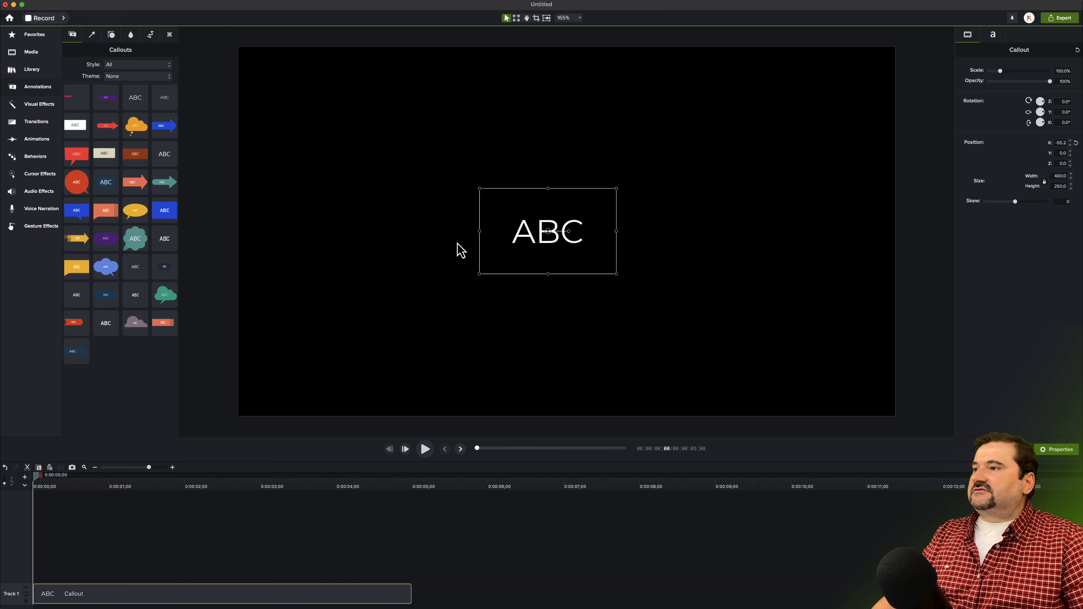
Step: Apply the Motion Path visual effect to the ABC callout and select its animation on the timeline
left_click(39, 104)
scroll(119, 235, "down", 5)
left_click_drag(146, 266, 531, 240)
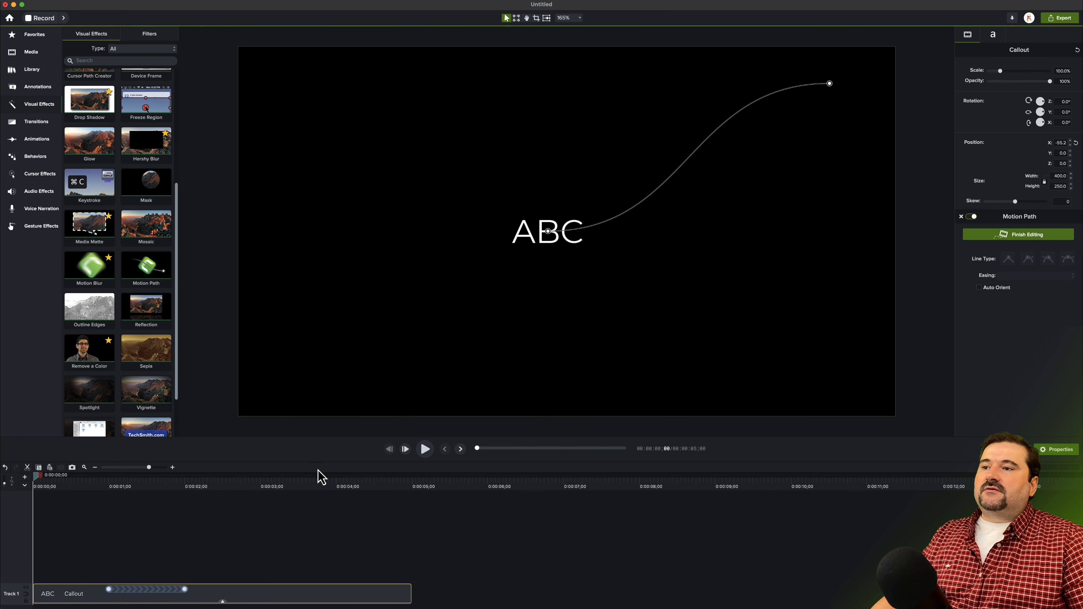
left_click_drag(4, 483, 5, 478)
left_click(128, 574)
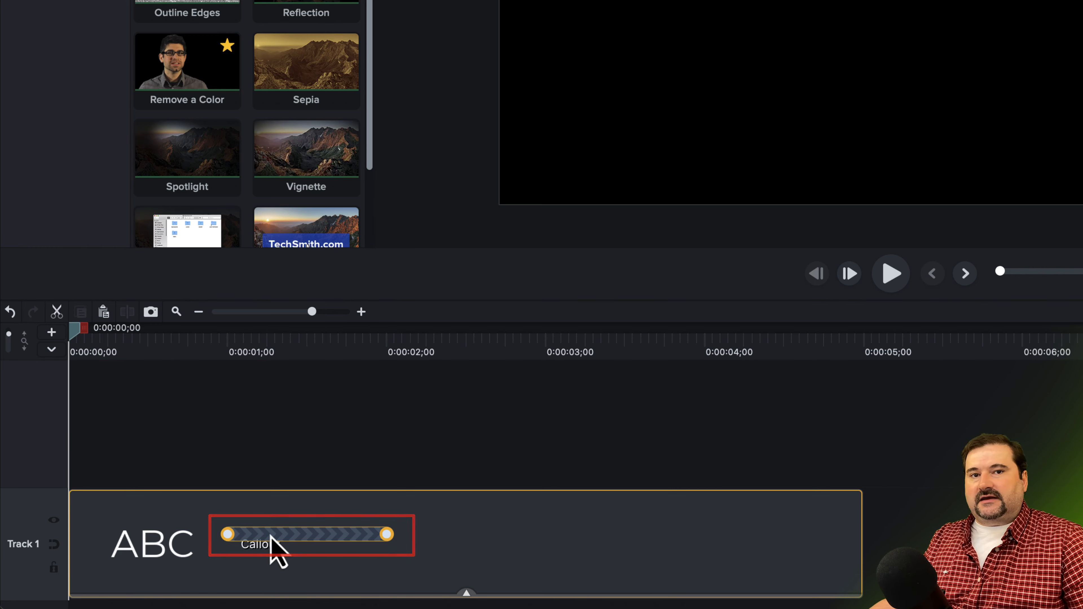
Step: Stretch the motion path animation to run from about 0.3 to 4.4 seconds and preview the movement
left_click(228, 535)
left_click(387, 535)
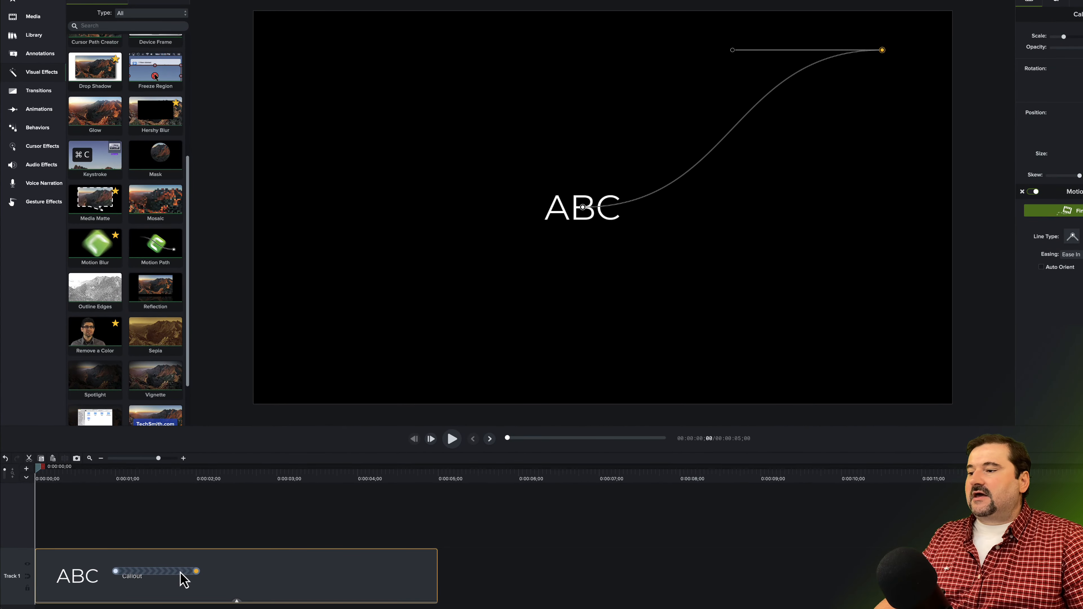
left_click_drag(354, 537, 309, 537)
left_click_drag(160, 580, 386, 572)
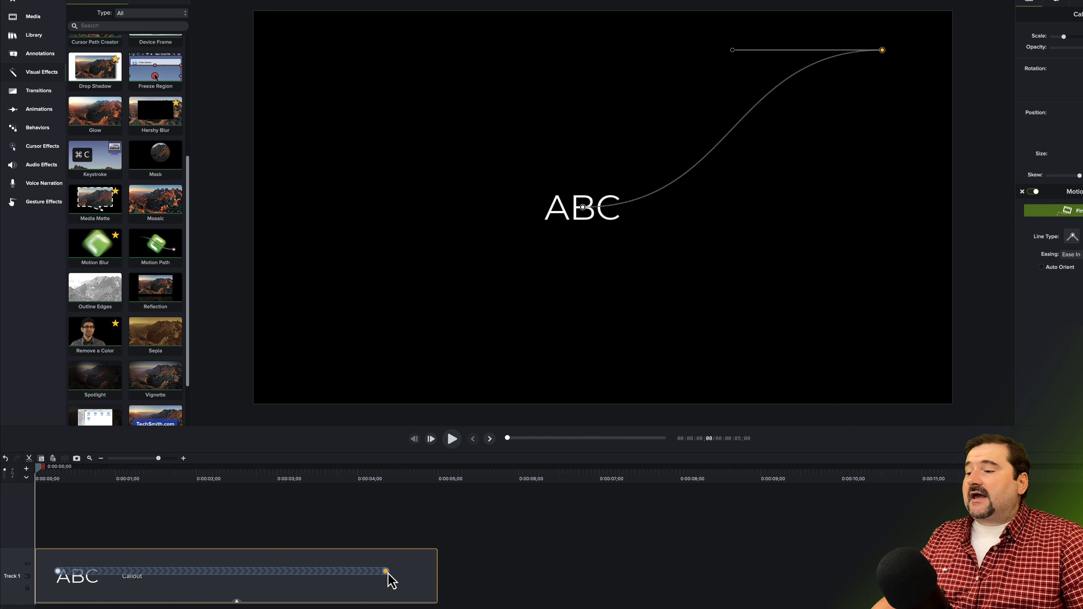
left_click(43, 471)
left_click_drag(45, 471, 197, 520)
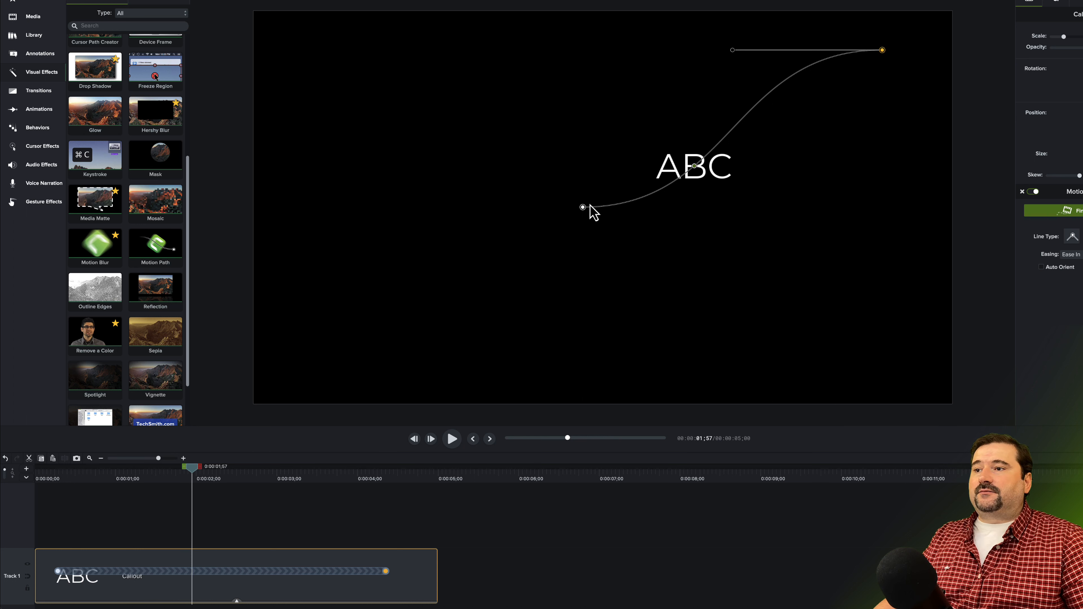
Step: Move the path's start point to the lower-left of the canvas and its end point slightly inward and down
left_click_drag(583, 208, 339, 304)
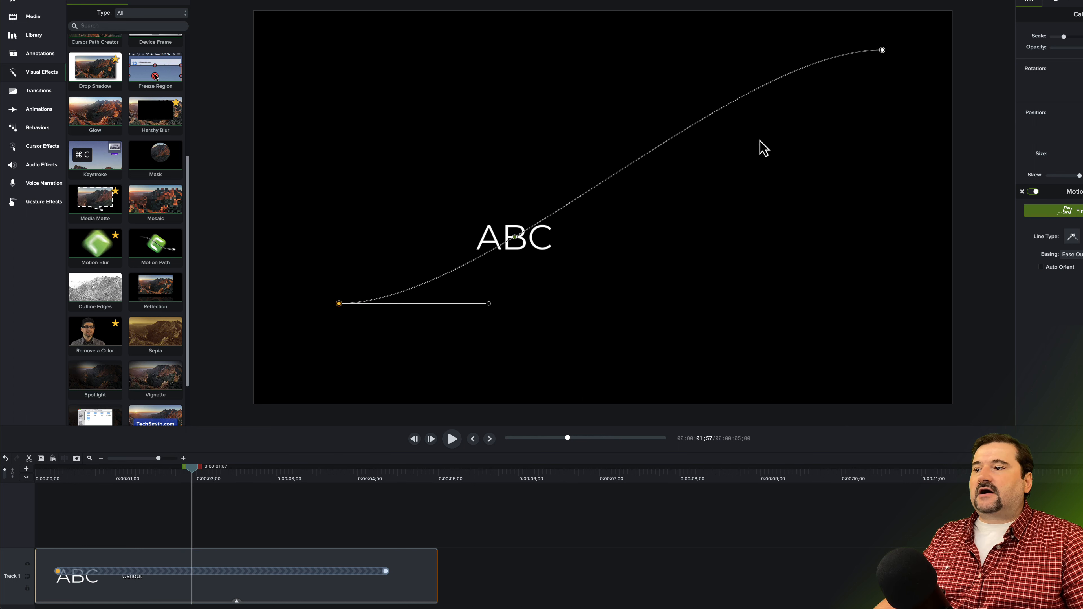
left_click_drag(882, 50, 827, 113)
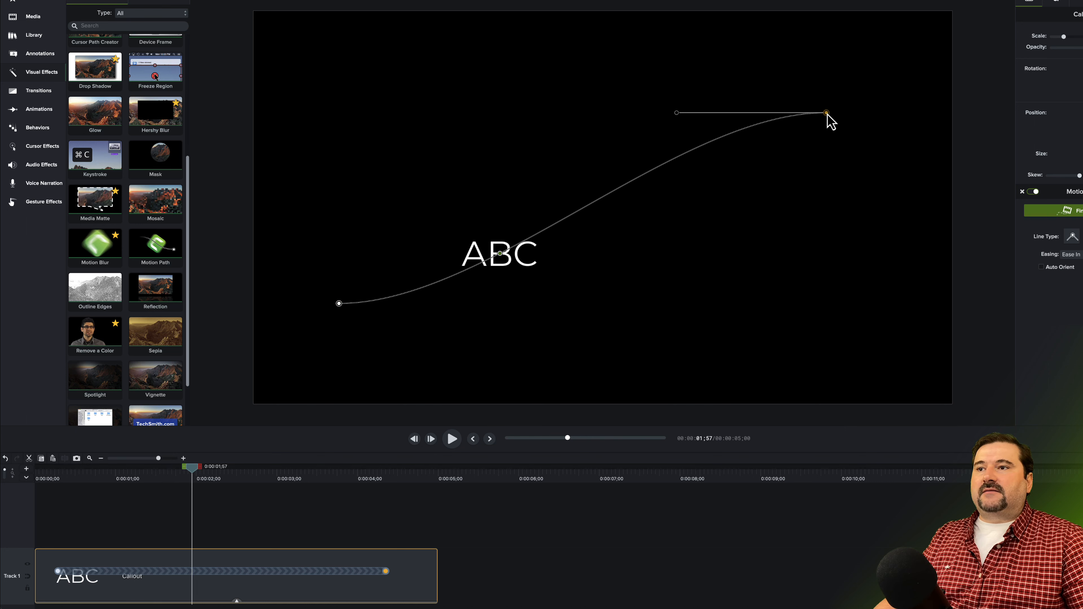
left_click(57, 571)
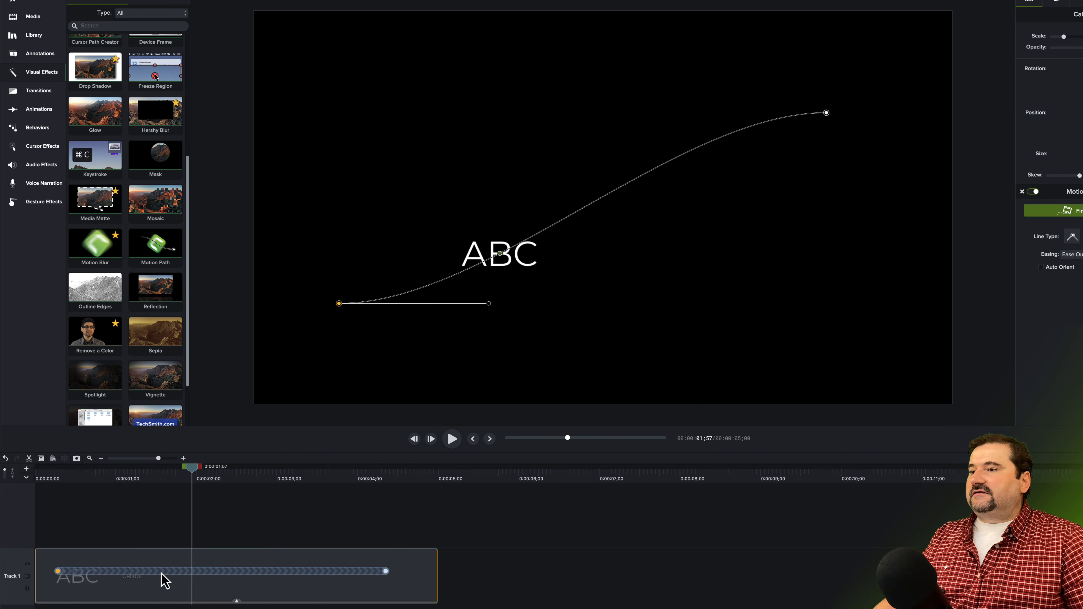
left_click(386, 572)
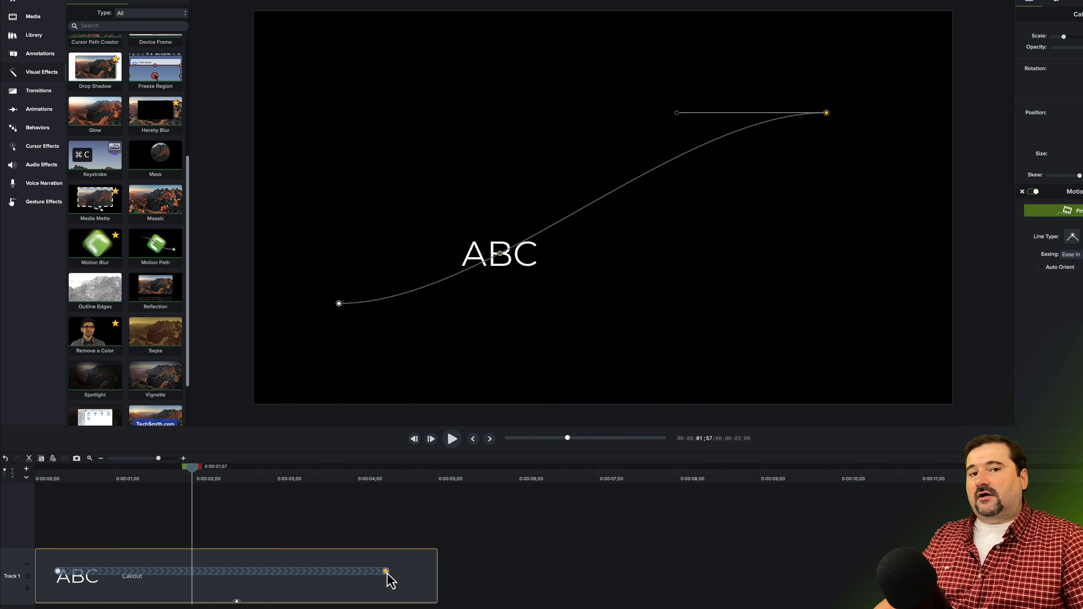
Step: At 2;16, bend the path by pulling the callout up and left into a new middle point, and preview the motion
left_click_drag(192, 467, 216, 467)
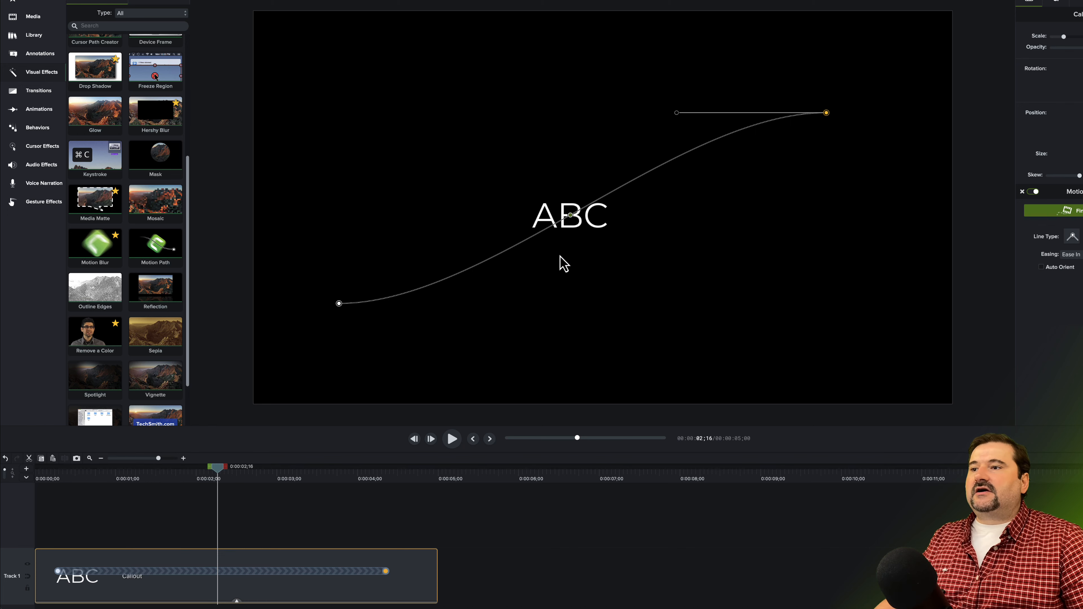
left_click_drag(579, 222, 503, 109)
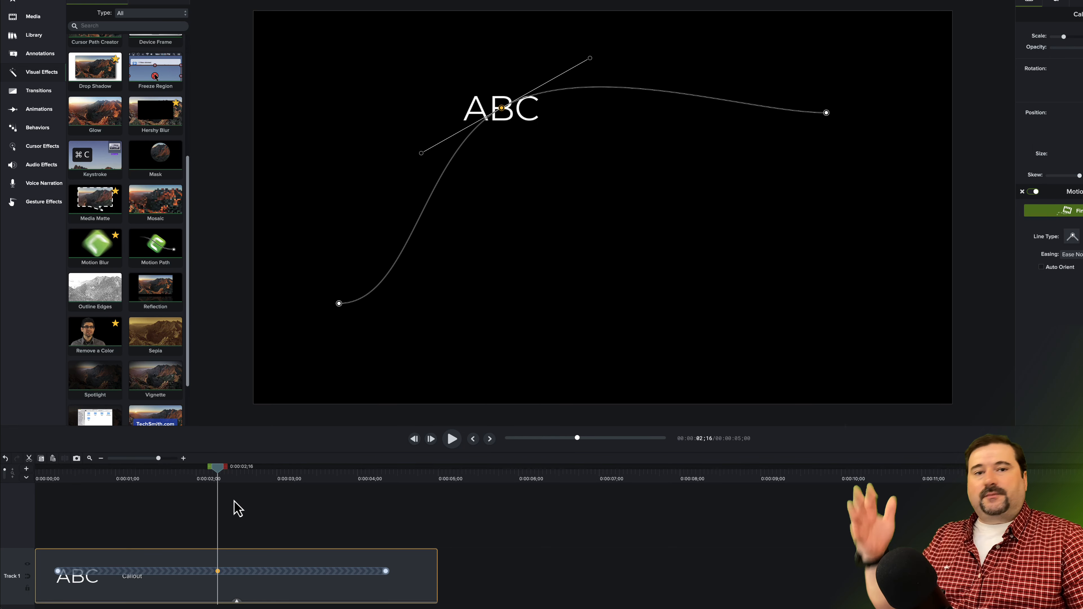
left_click_drag(222, 476, 378, 531)
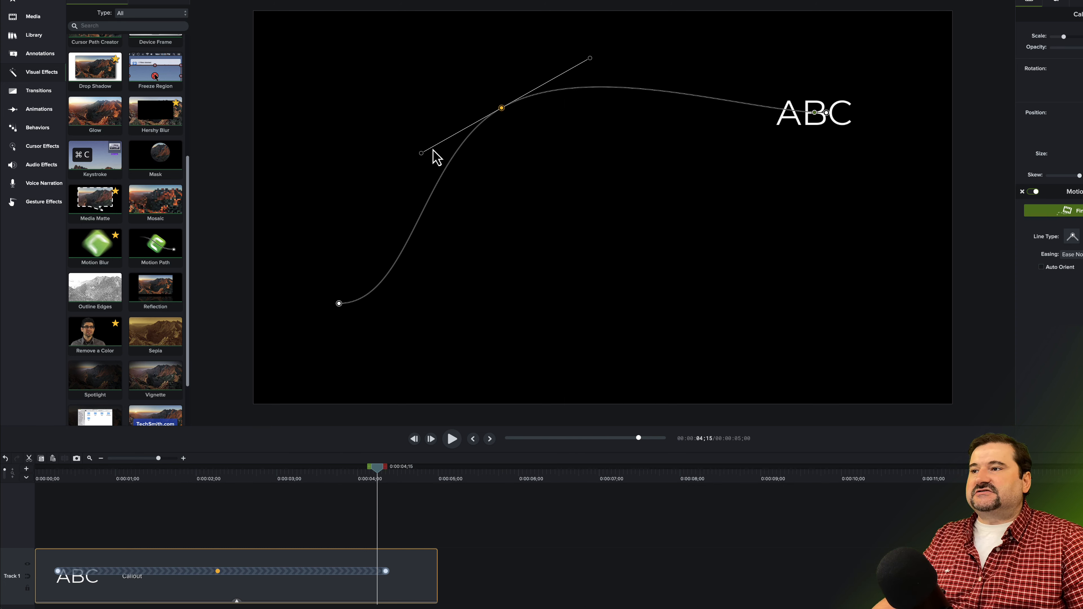
Step: Shorten the middle point's incoming curve handle, enable Auto Orient for the motion path and preview the callout's rotation
left_click_drag(422, 153, 493, 114)
left_click(1042, 267)
left_click_drag(378, 468, 280, 468)
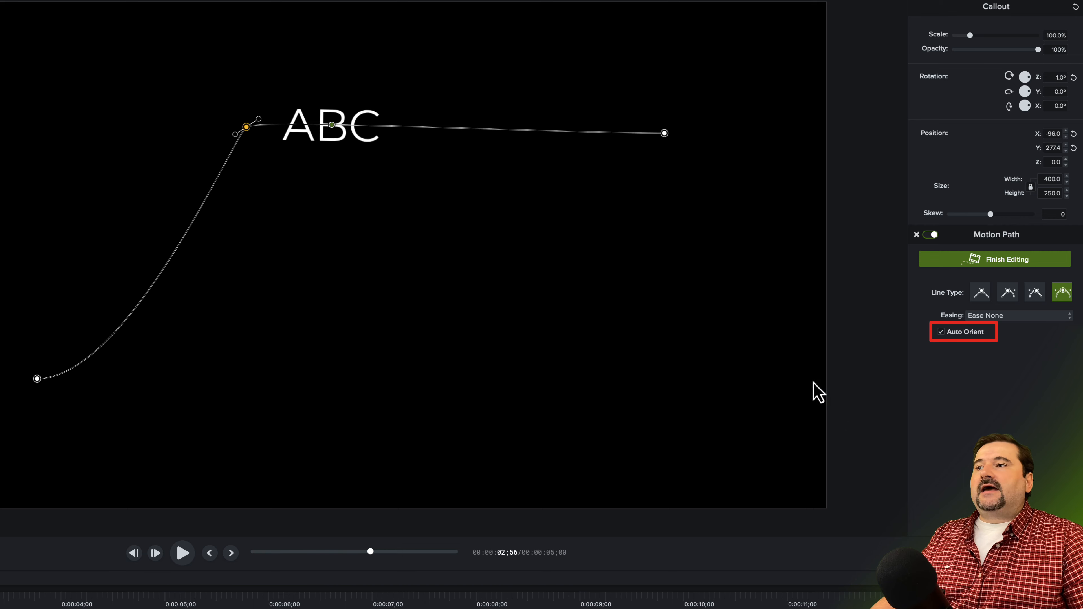
left_click_drag(374, 552, 348, 552)
left_click_drag(213, 477, 164, 498)
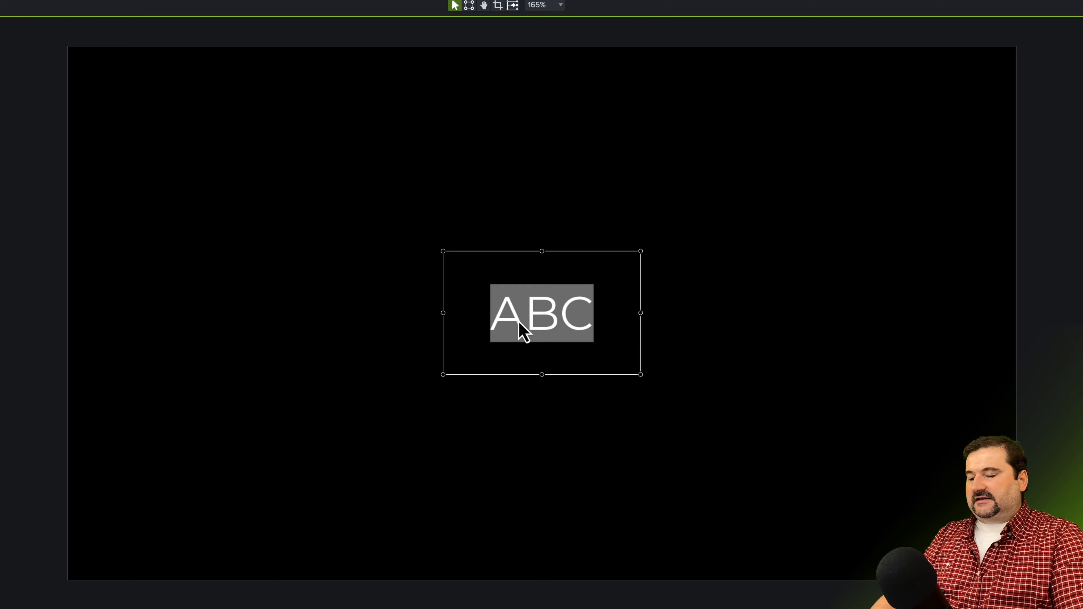
Step: Replace the ABC callout's text with "Graphicious" and widen its box to about 523 so the word fits
type("G")
left_click(472, 274)
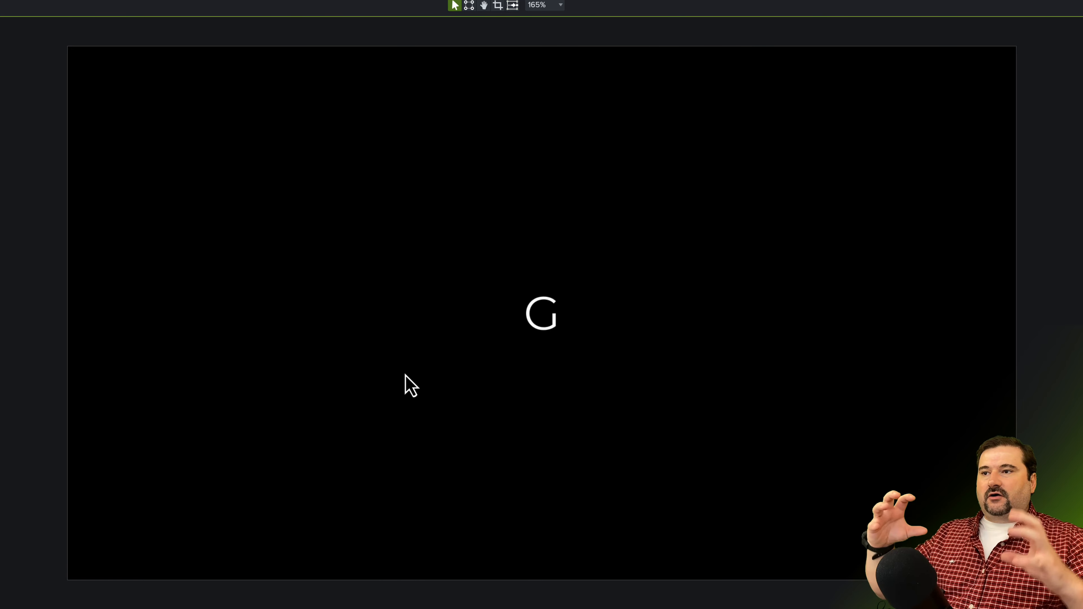
double_click(541, 314)
type("Graphicious")
left_click_drag(442, 315, 413, 315)
left_click_drag(641, 319, 675, 324)
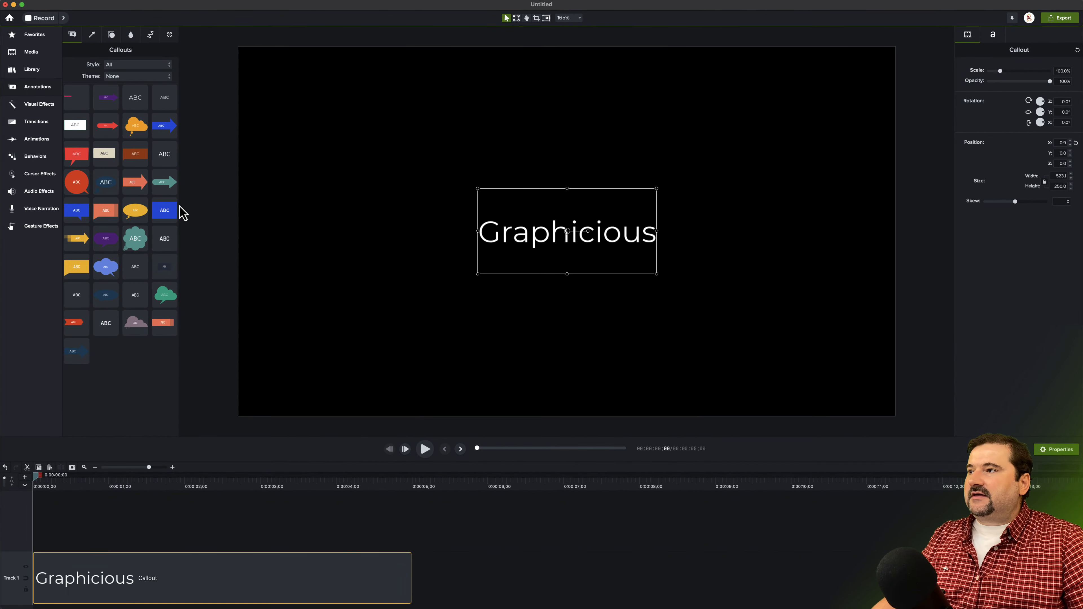
Step: Apply a Motion Path with Auto Orient to the Graphicious callout and preview how the word follows the curve
left_click(37, 106)
left_click_drag(146, 267, 194, 572)
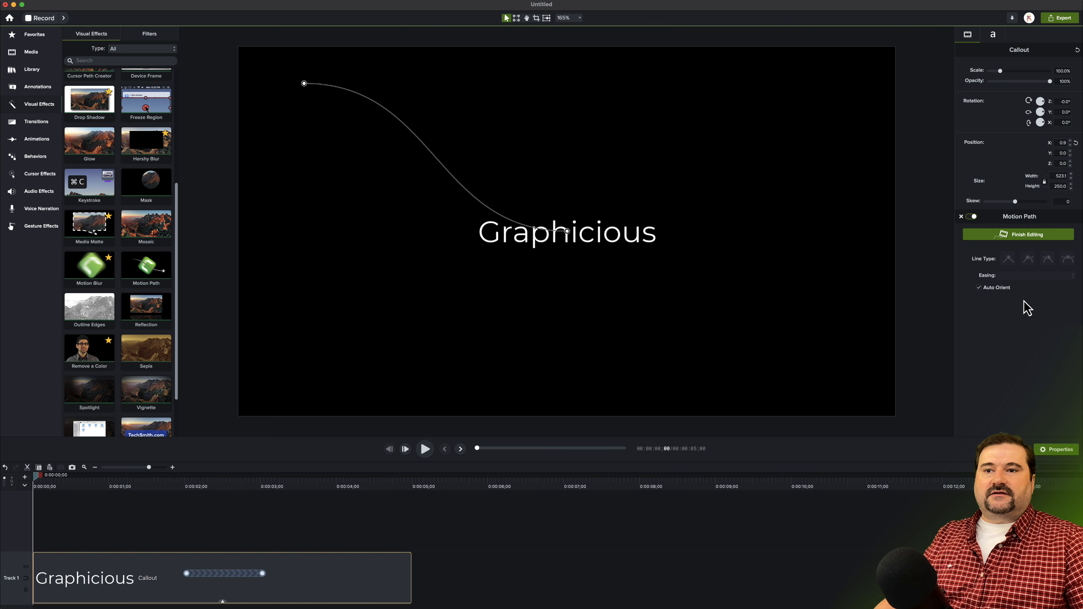
left_click(979, 287)
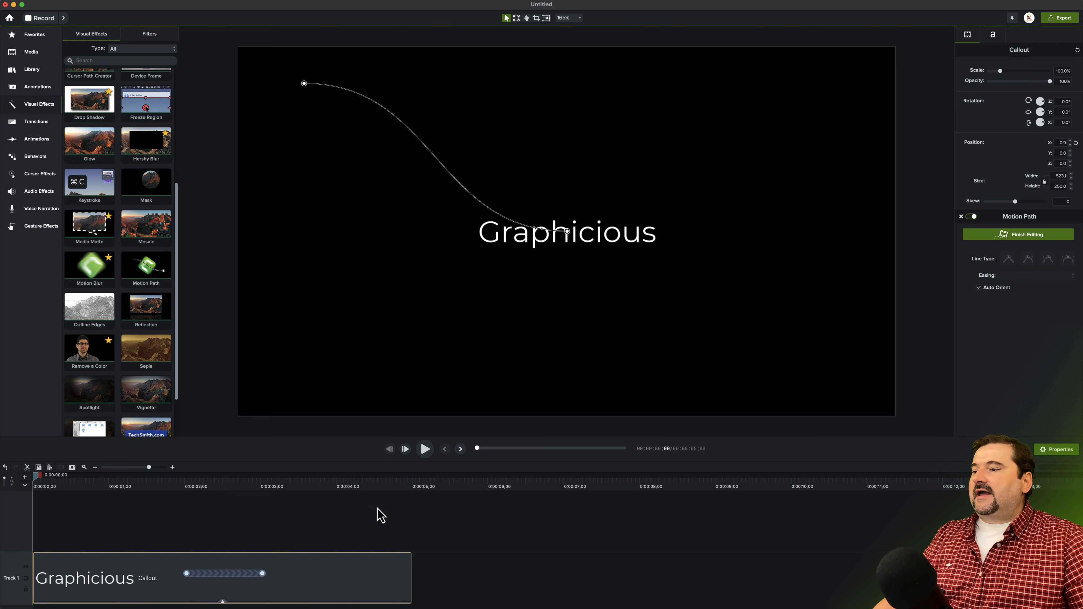
left_click_drag(41, 487, 210, 516)
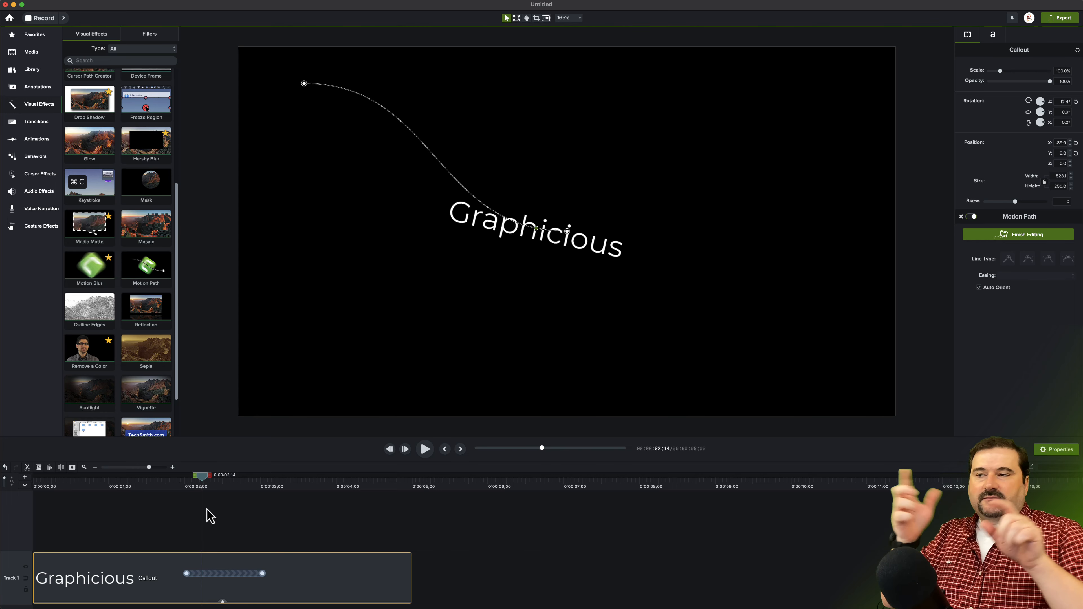
Step: Preview the word's rotation around 2;21 and remove the Motion Path effect from the callout
left_click(216, 480)
mouse_move(218, 481)
left_mouse_down()
mouse_move(252, 483)
mouse_move(212, 482)
left_mouse_up()
left_click(962, 217)
Step: Replace the Graphicious text with the single letter "G" and narrow its box to about 290
double_click(641, 237)
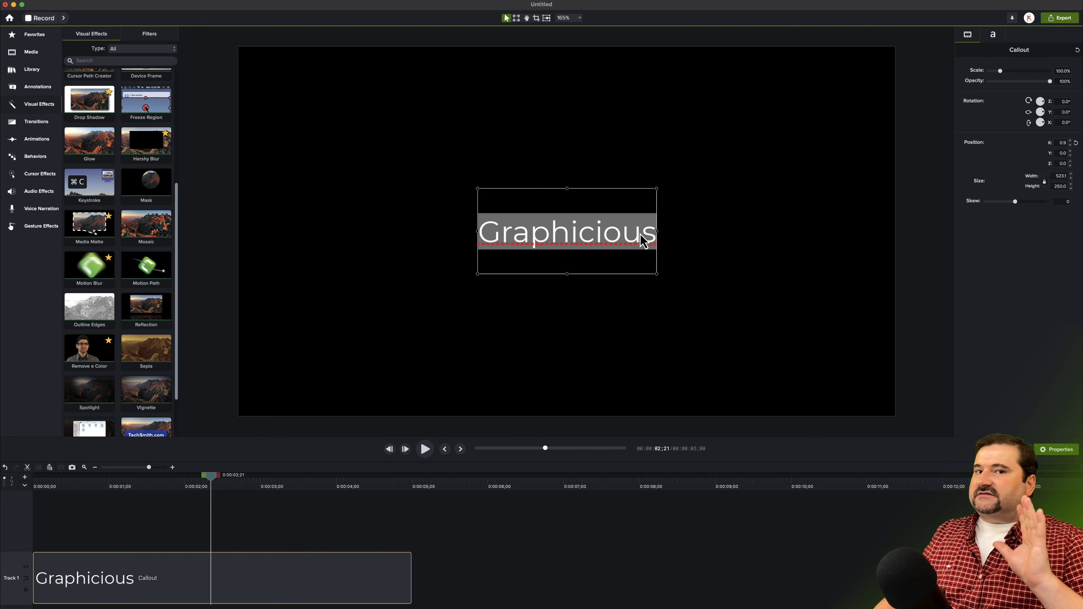
type("G")
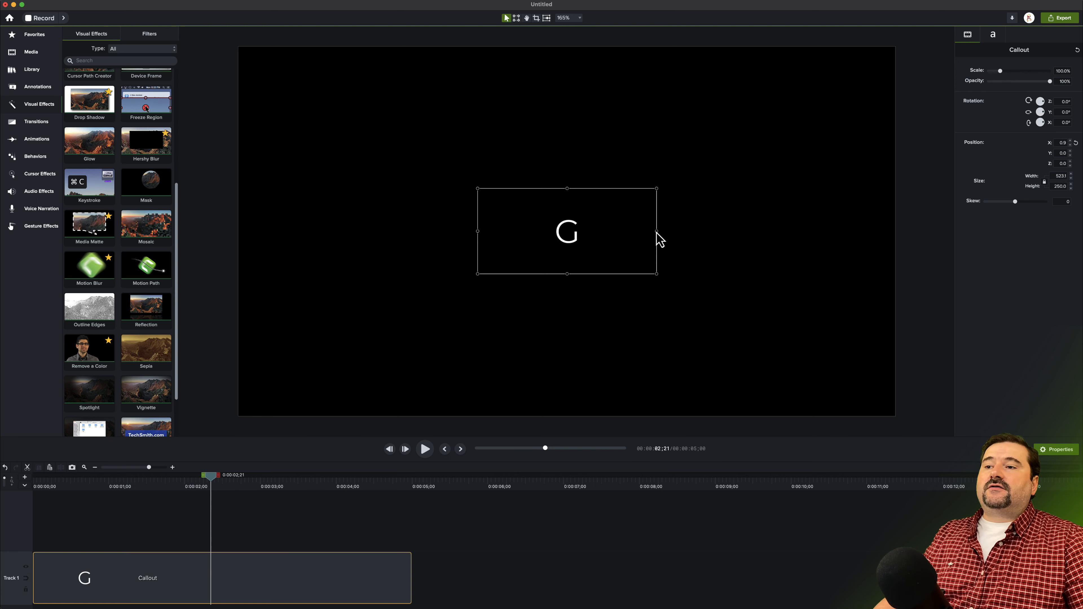
left_click_drag(657, 233, 577, 233)
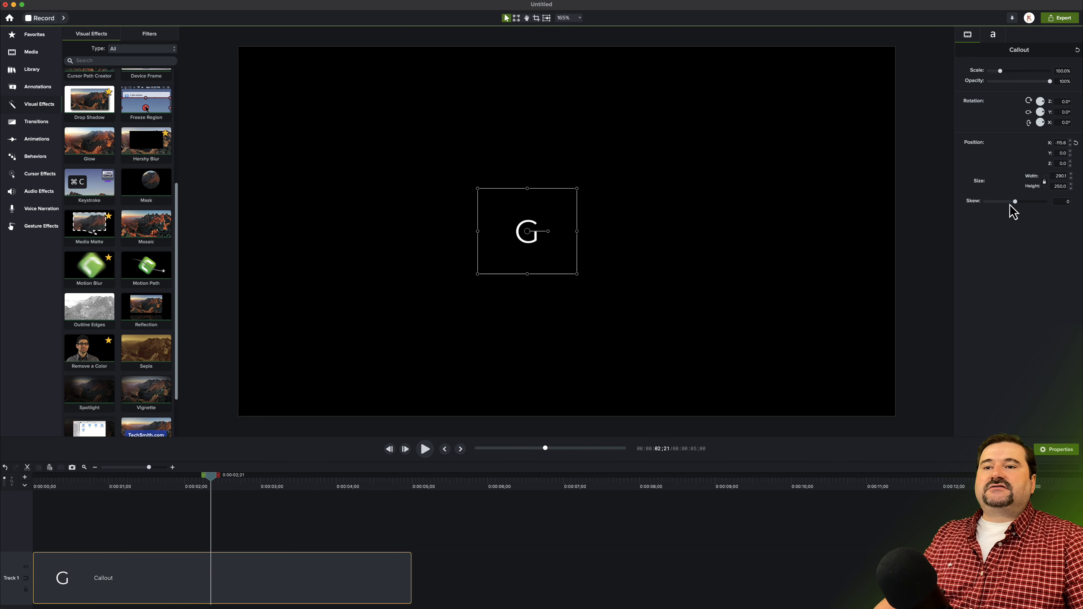
Step: Set the G callout's font size to 224
left_click(993, 36)
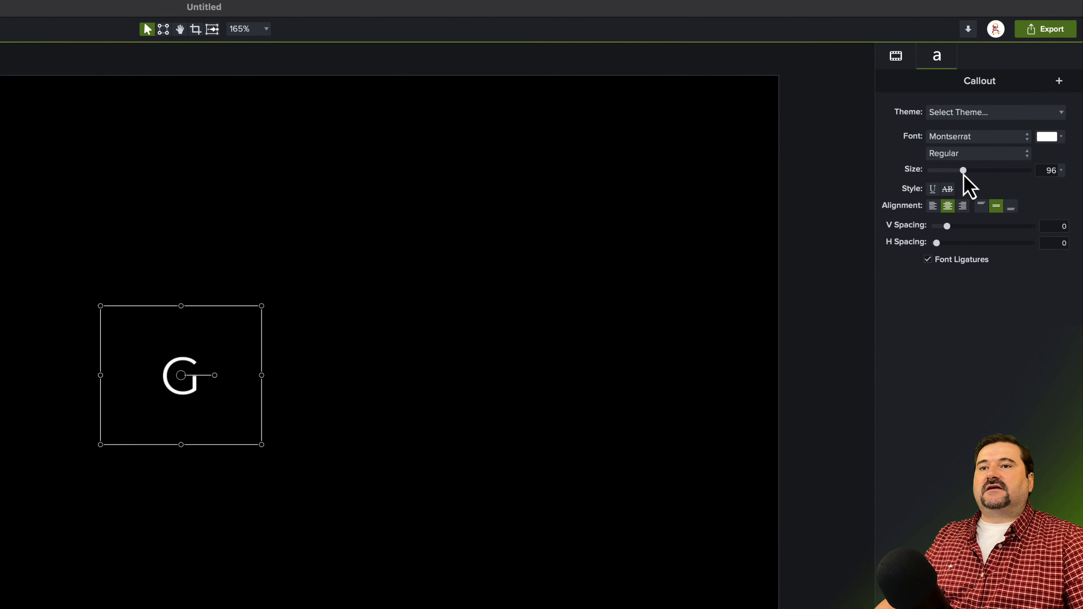
left_click_drag(964, 175, 1014, 174)
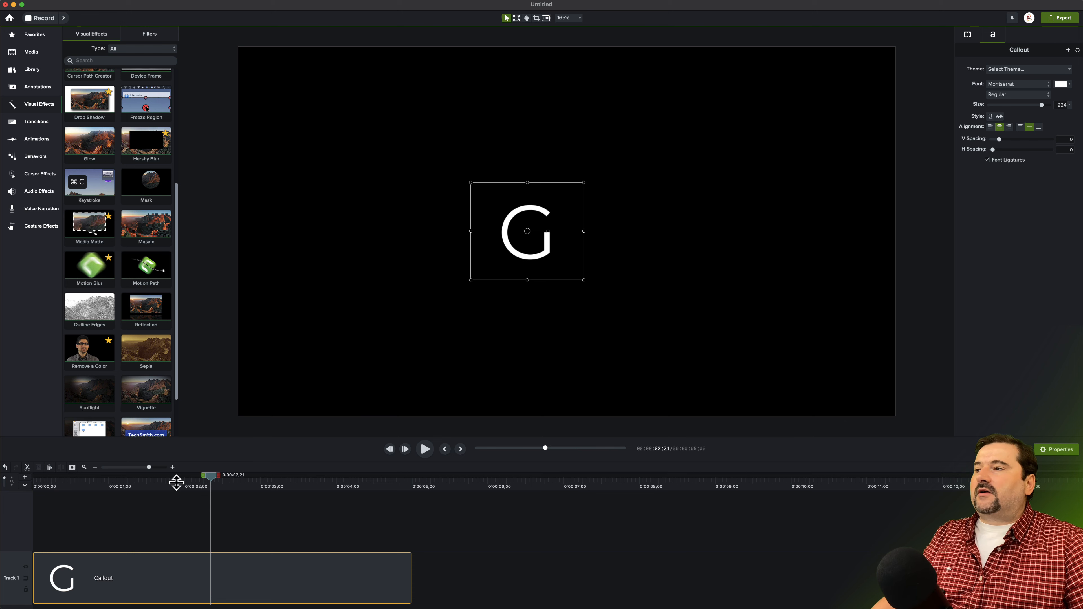
Step: Apply the Motion Path effect to the G callout and extend the end of its animation to about 3.6 seconds
left_click_drag(153, 277, 184, 582)
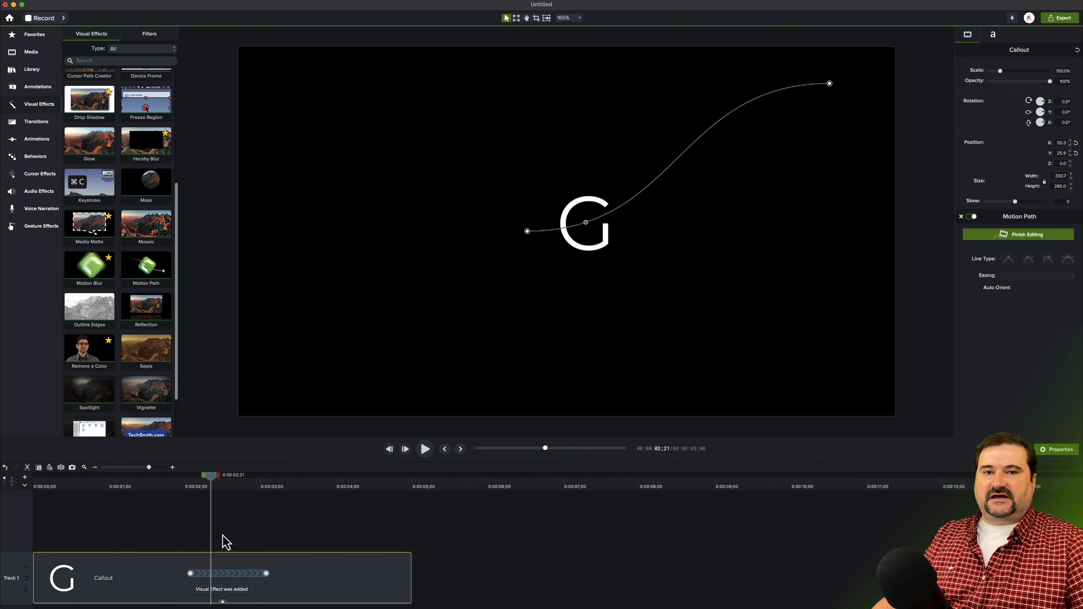
left_click_drag(211, 476, 259, 489)
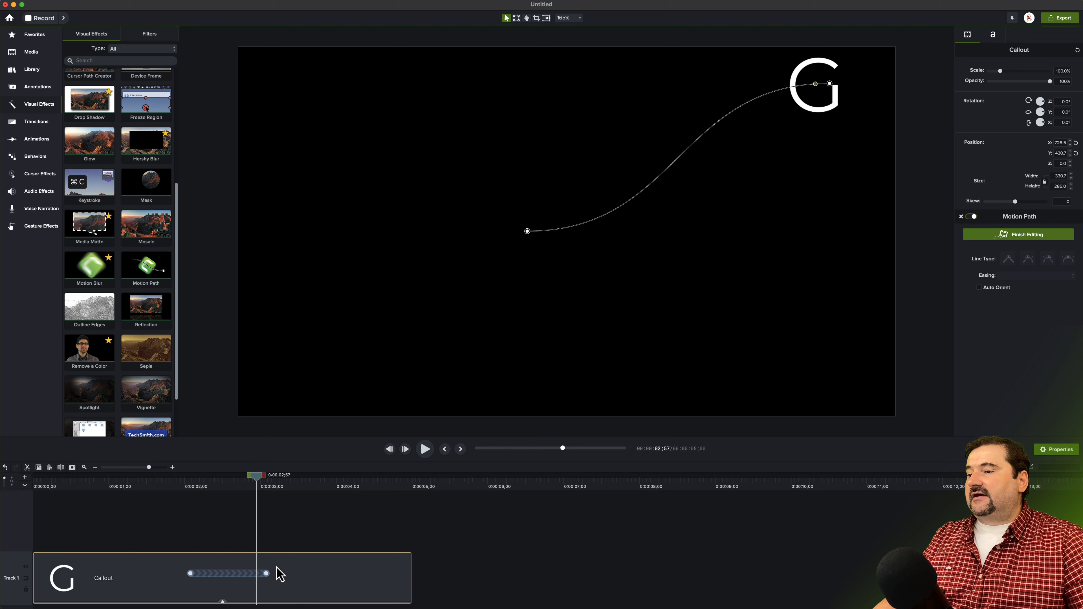
left_click(266, 574)
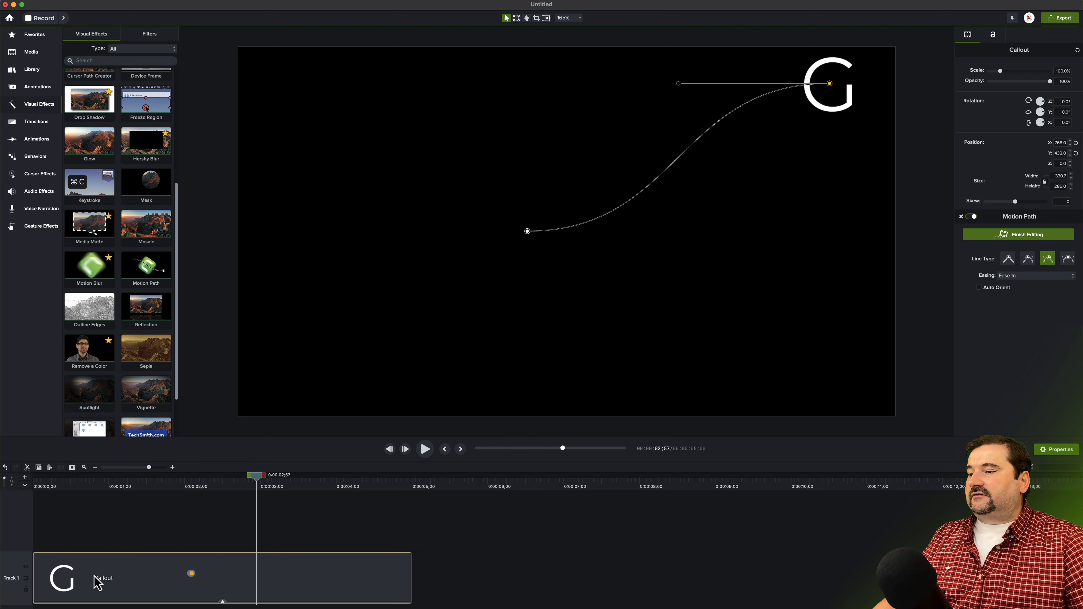
left_click_drag(266, 574, 309, 575)
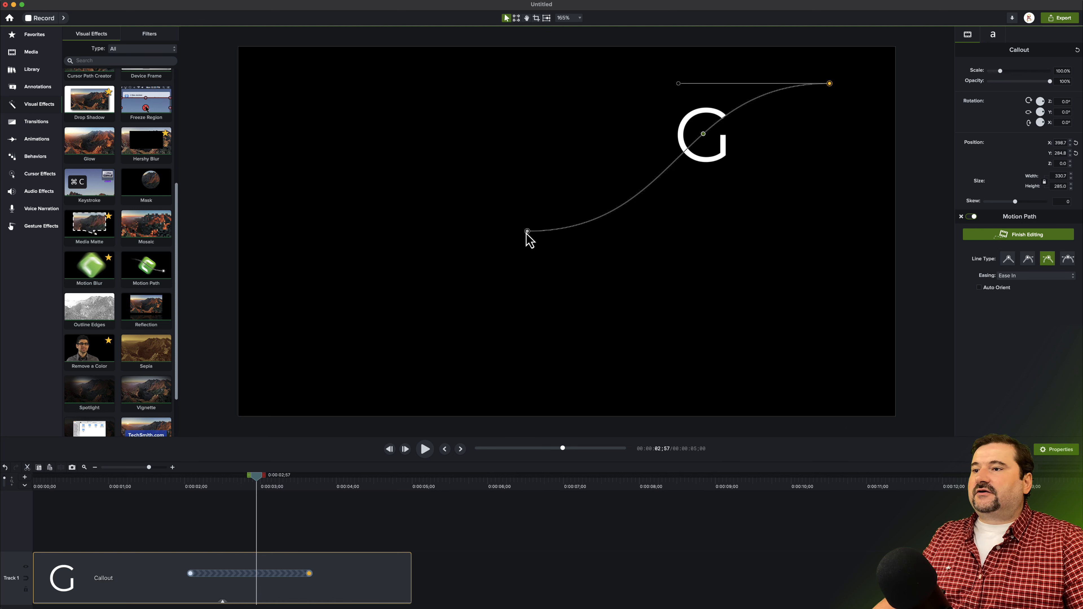
Step: Move the G path's start point to the lower right and its end point to the upper left, and swing the end handle rightward
left_click_drag(528, 232, 733, 308)
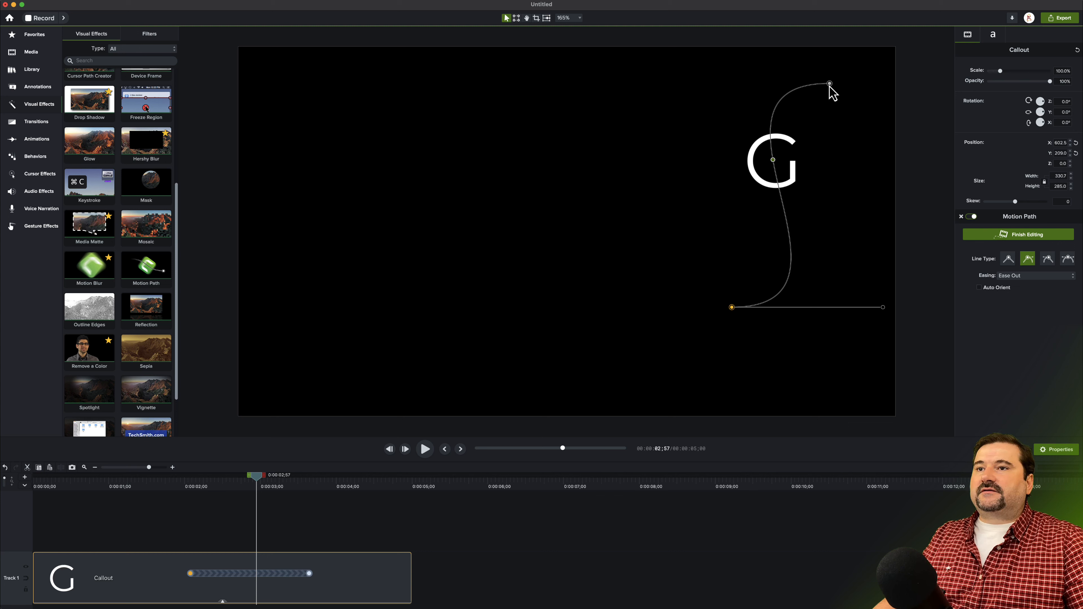
left_click_drag(829, 84, 406, 193)
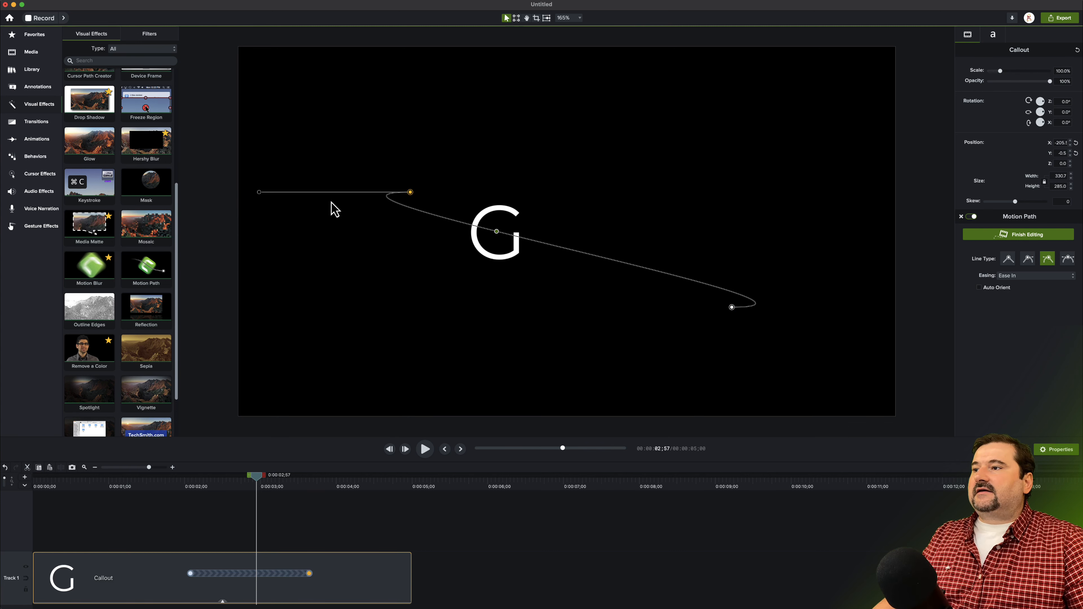
left_click_drag(258, 191, 500, 162)
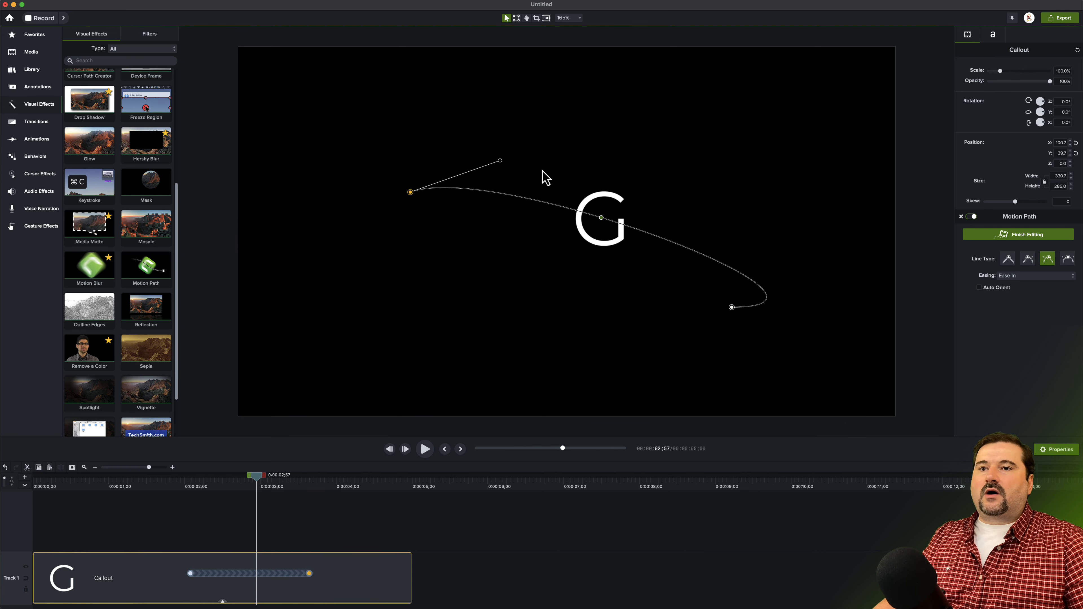
left_click(1018, 276)
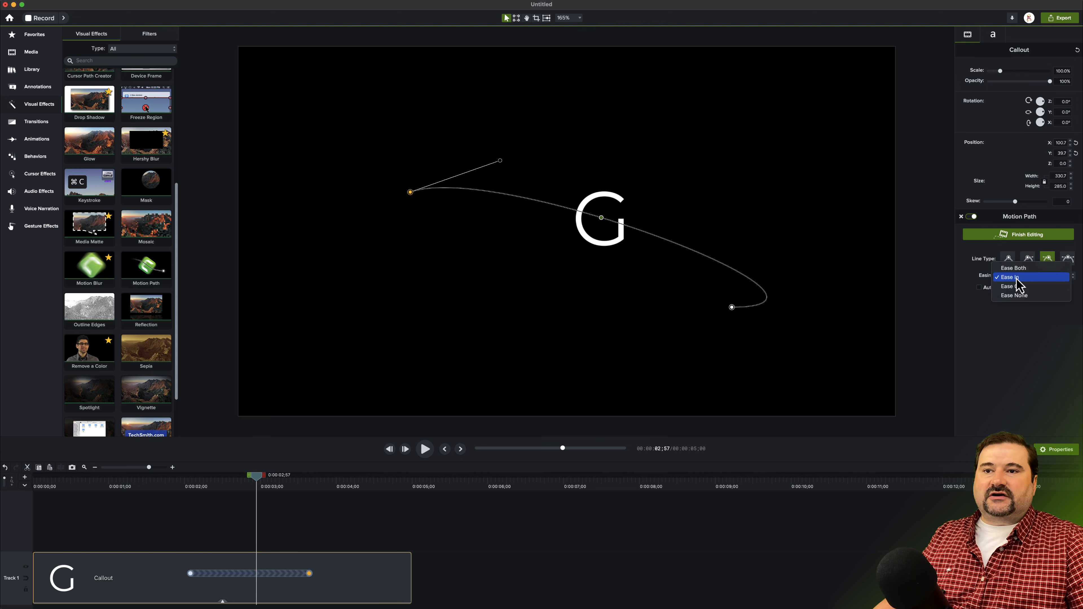
left_click(976, 284)
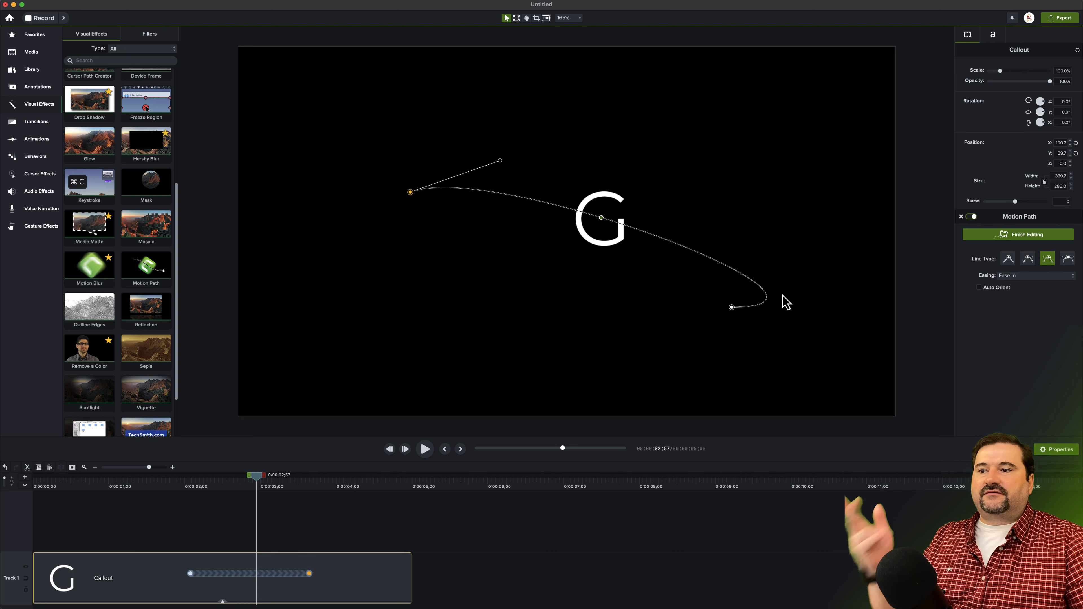
Step: Pull the start point's handle down-left and reposition the path to run from the canvas's upper right to its lower left corner
left_click_drag(732, 310, 554, 395)
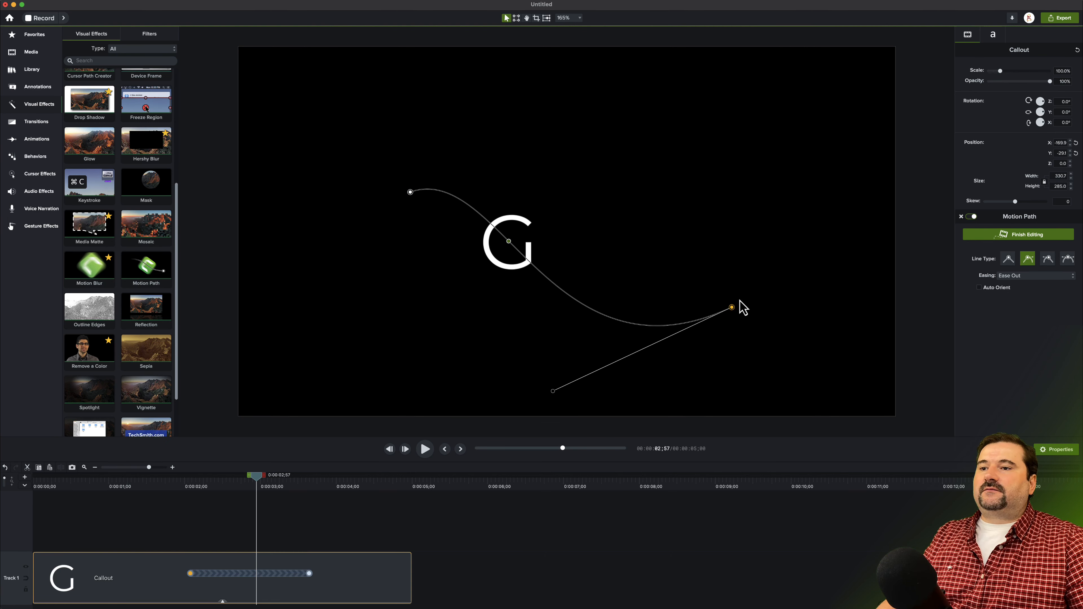
left_click_drag(735, 309, 865, 106)
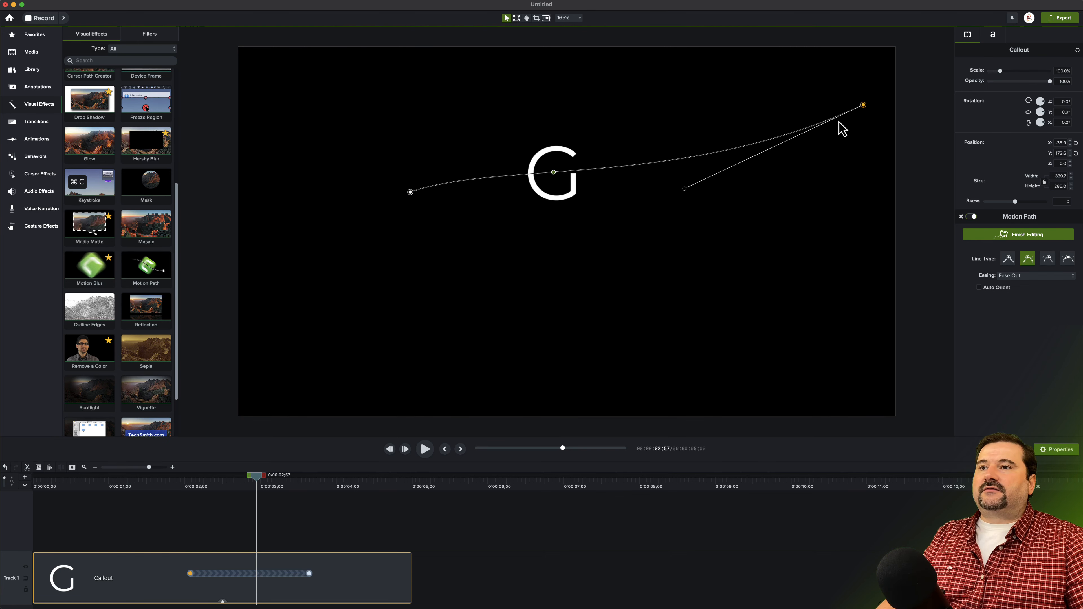
left_click(410, 192)
left_click_drag(411, 192, 265, 358)
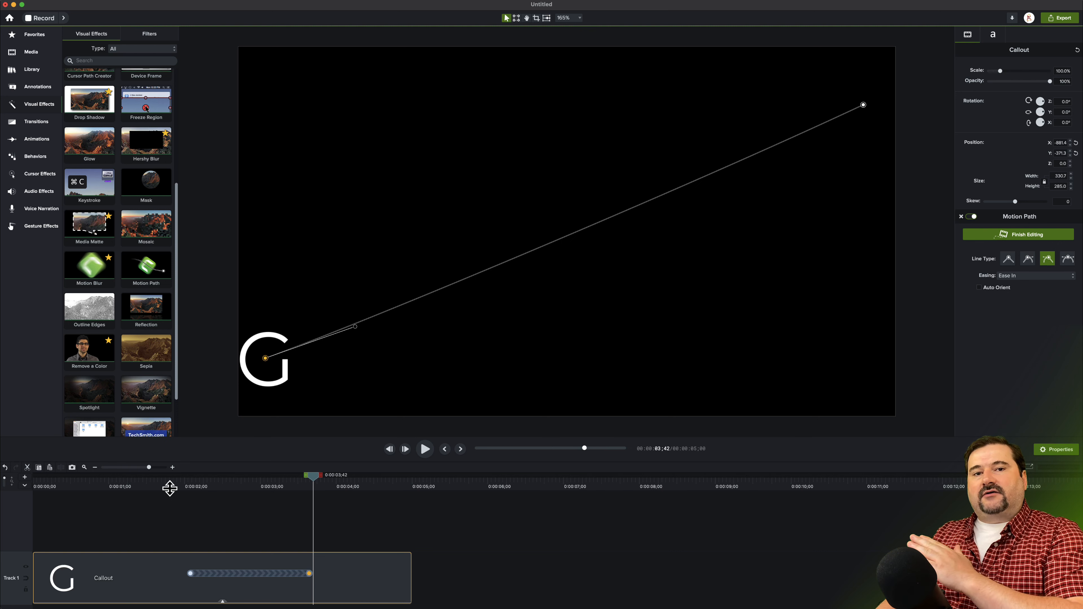
Step: Move the path's end point beyond the canvas's left edge and its start point beyond the right edge
scroll(440, 310, "down", 3)
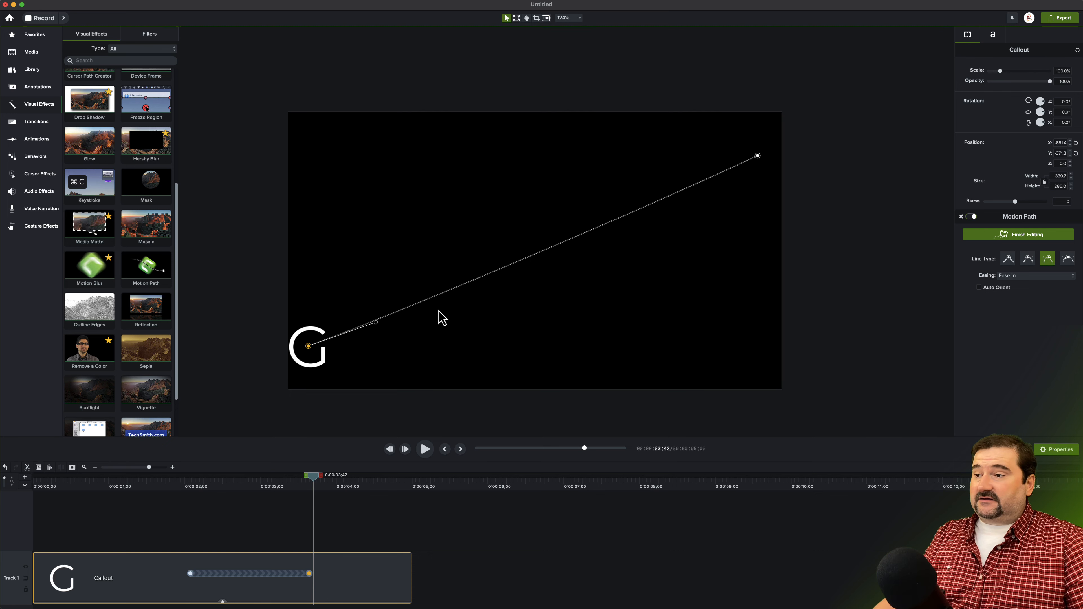
left_click_drag(430, 341, 455, 331)
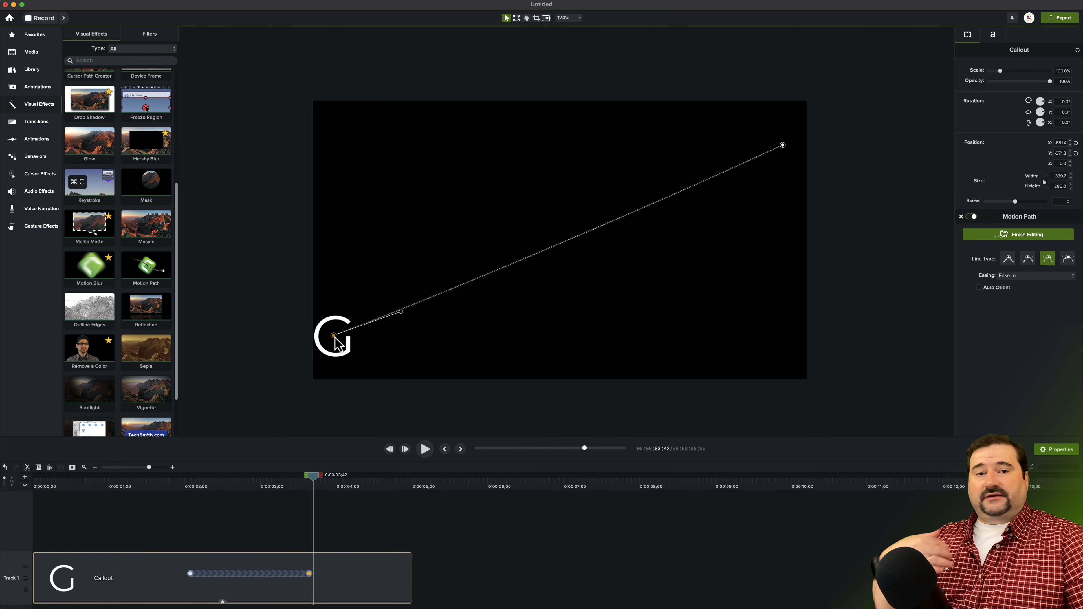
left_click_drag(336, 338, 275, 298)
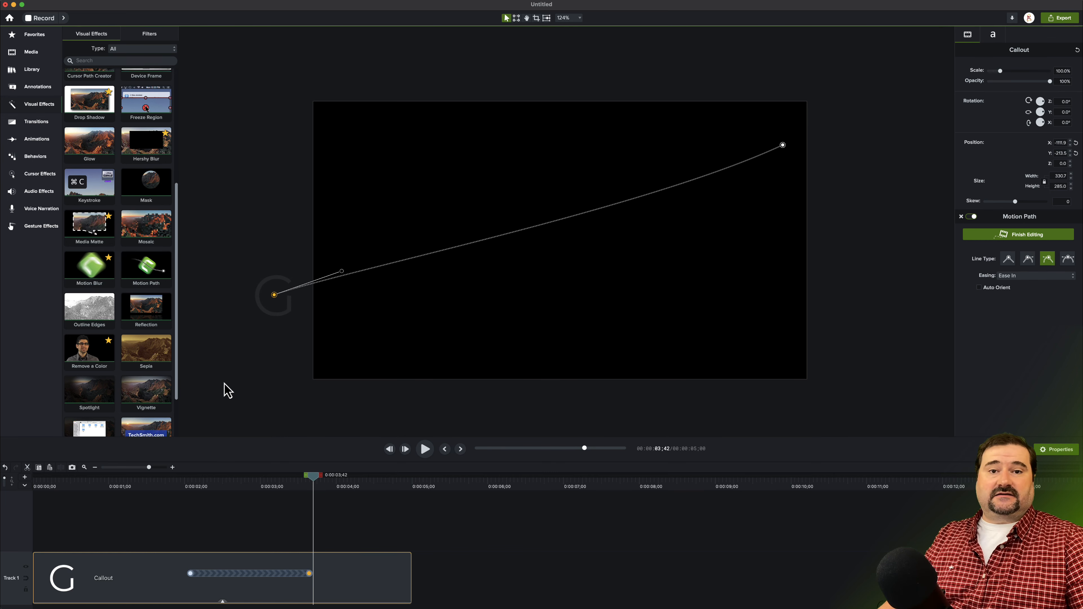
left_click(784, 146)
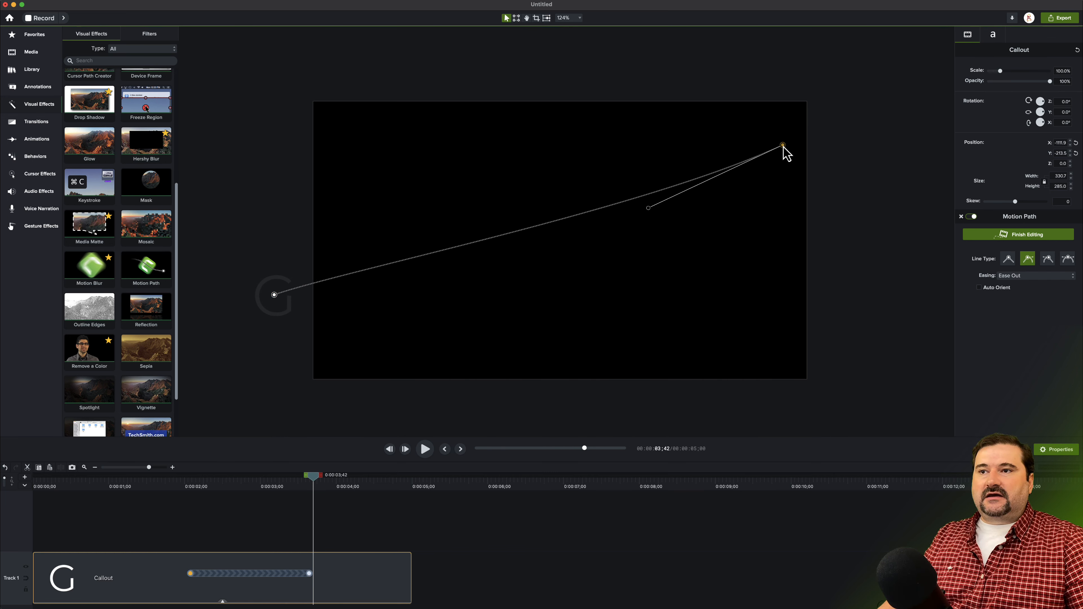
left_click_drag(784, 146, 861, 142)
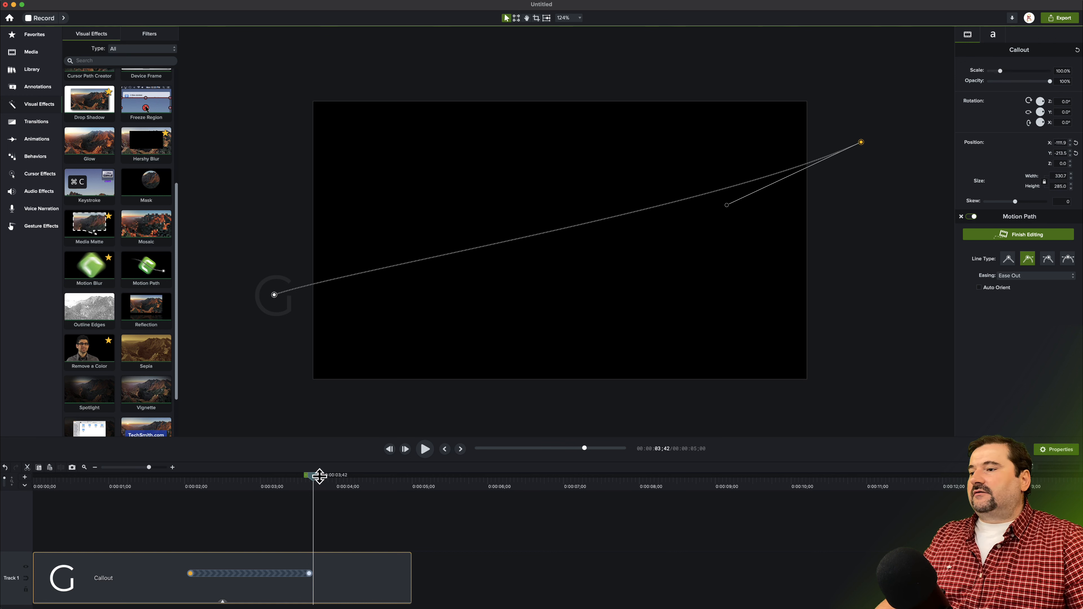
Step: Play back the G's off-canvas motion from the start of the path animation
left_click_drag(315, 475, 193, 483)
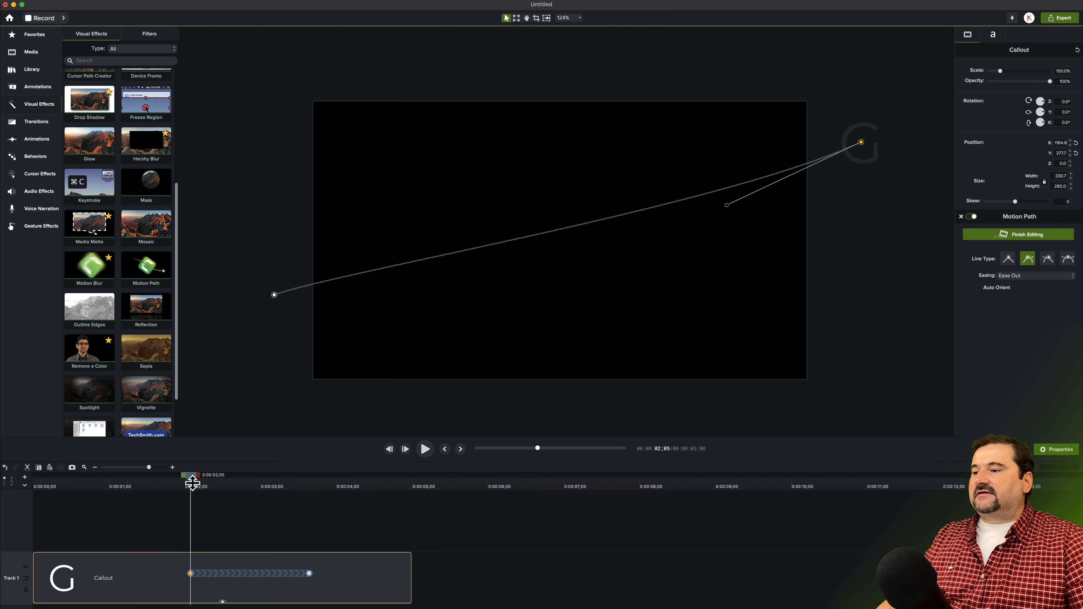
key("space")
key("space")
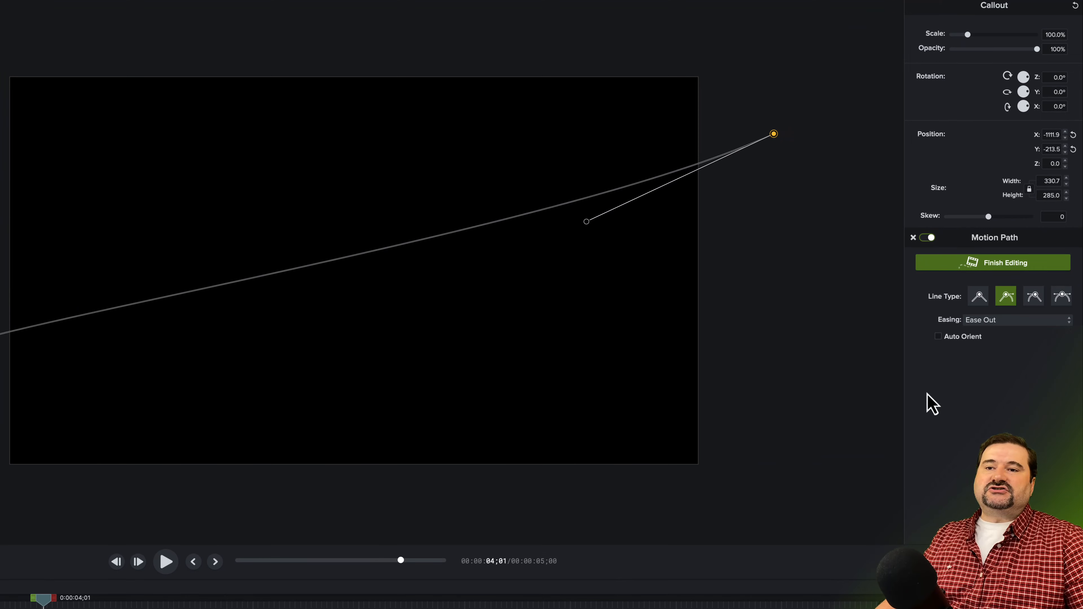
Step: Set the start point's easing to Ease Both and stretch the path animation to run from about 0.5 to 3.8 seconds
left_click(1024, 276)
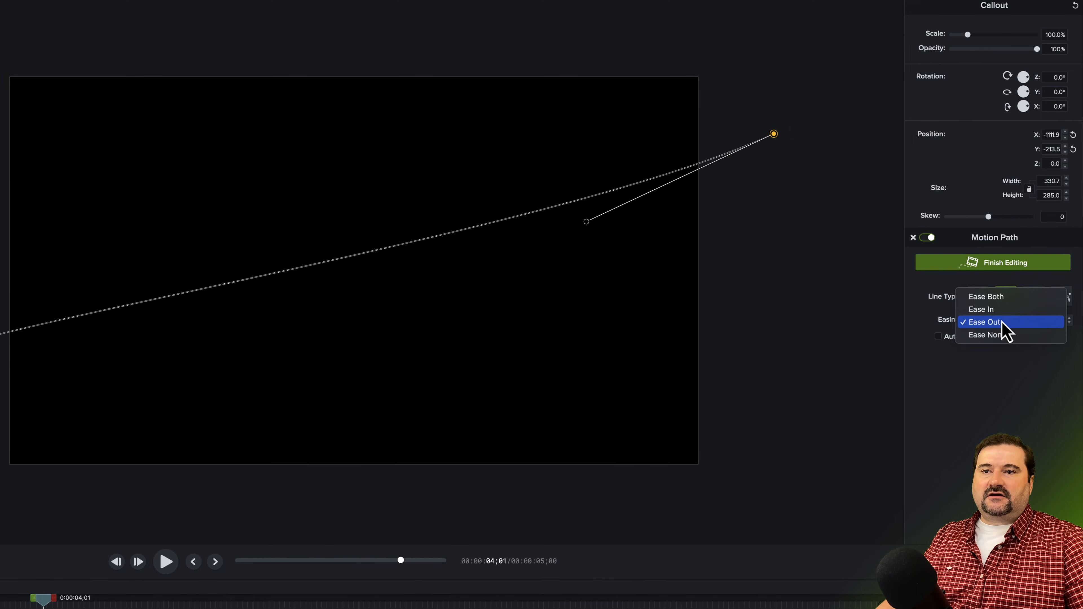
left_click(1000, 299)
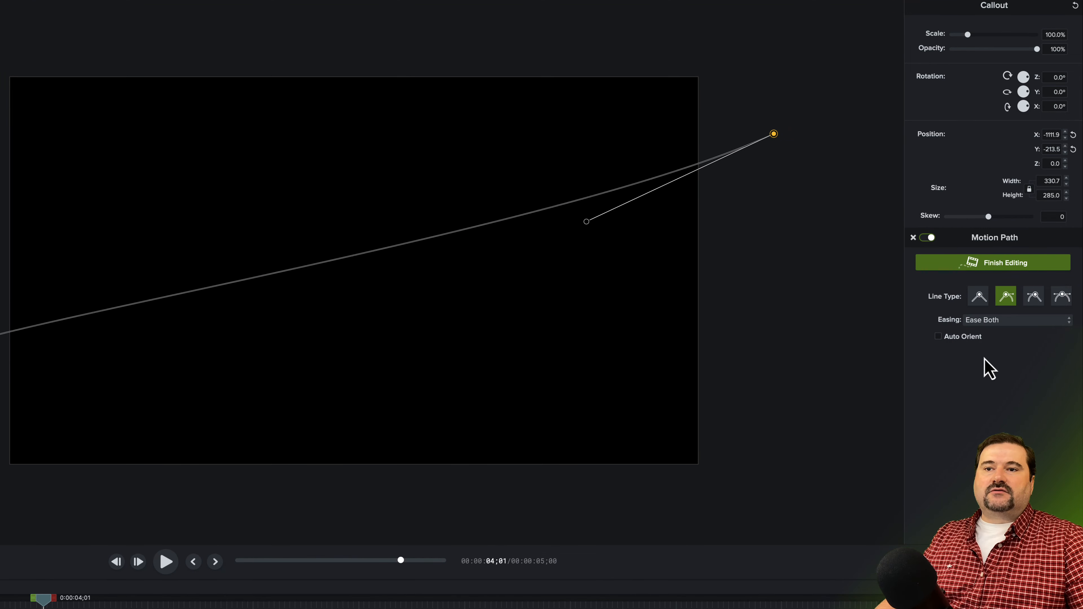
left_click(13, 337)
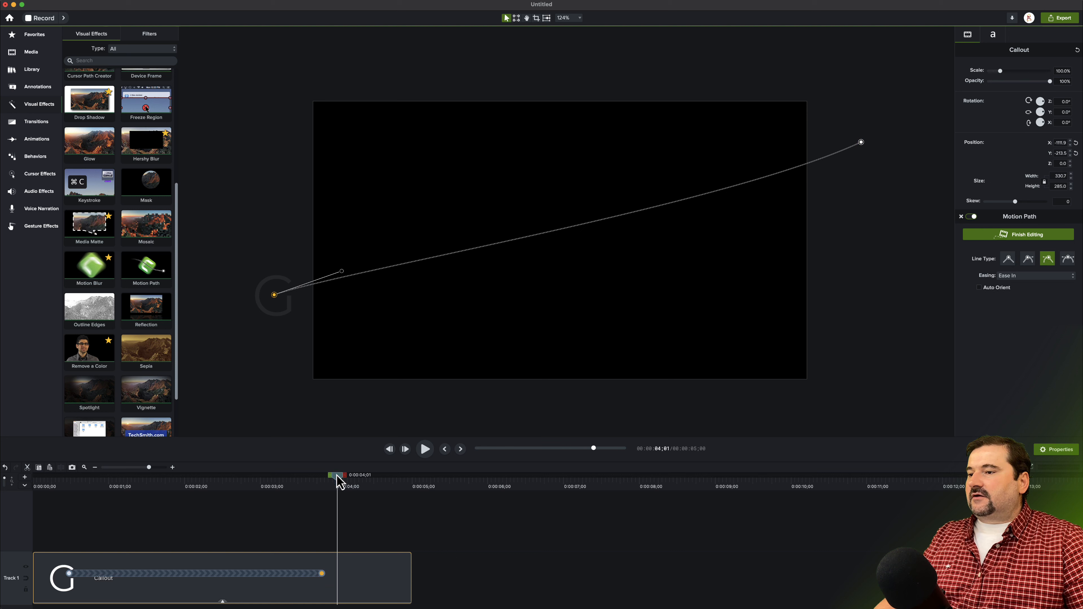
Step: Play back the stretched path animation from its beginning
left_click_drag(338, 478, 68, 507)
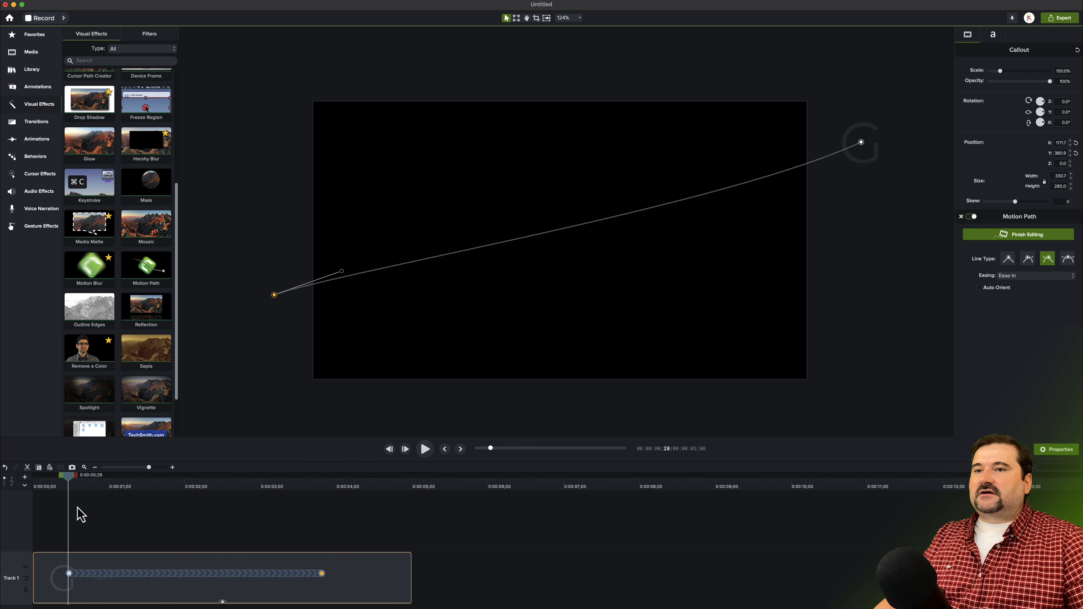
key("space")
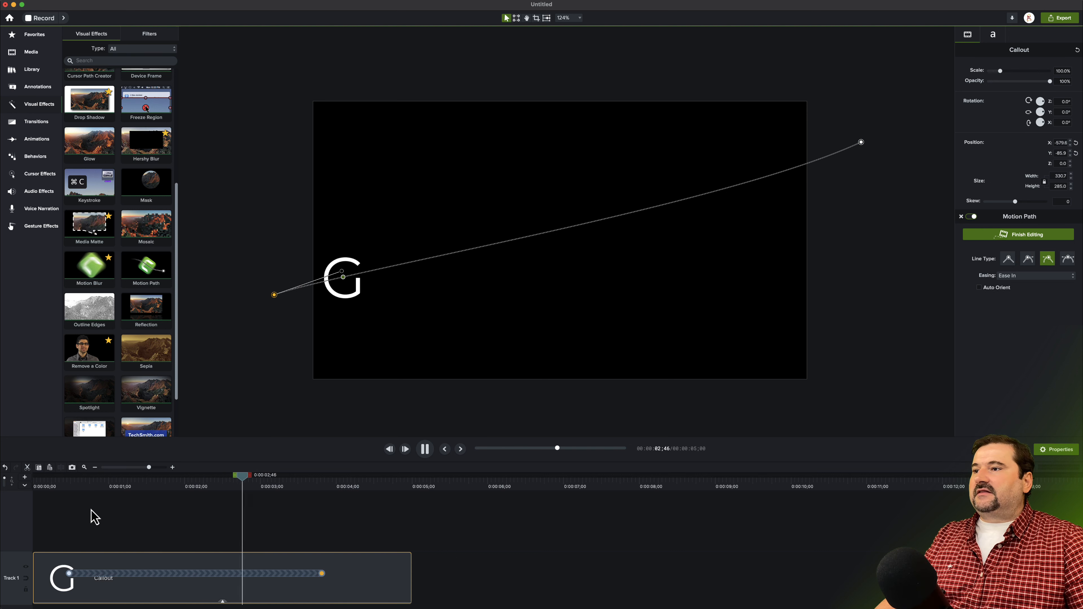
key("space")
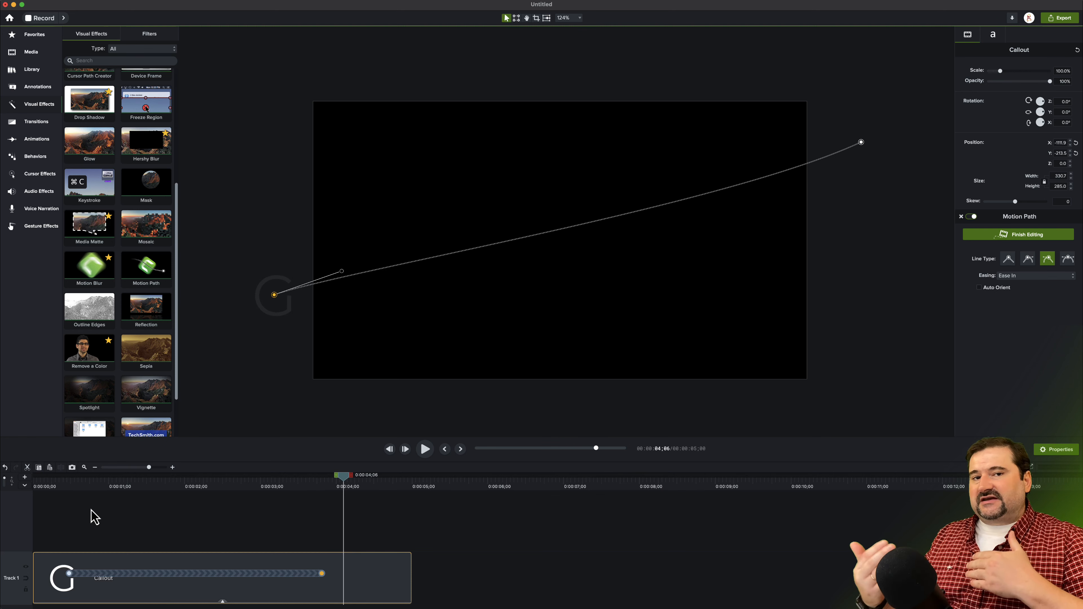
Step: Try Ease None on the path's end point, then set its easing back to Ease In
left_click(1019, 276)
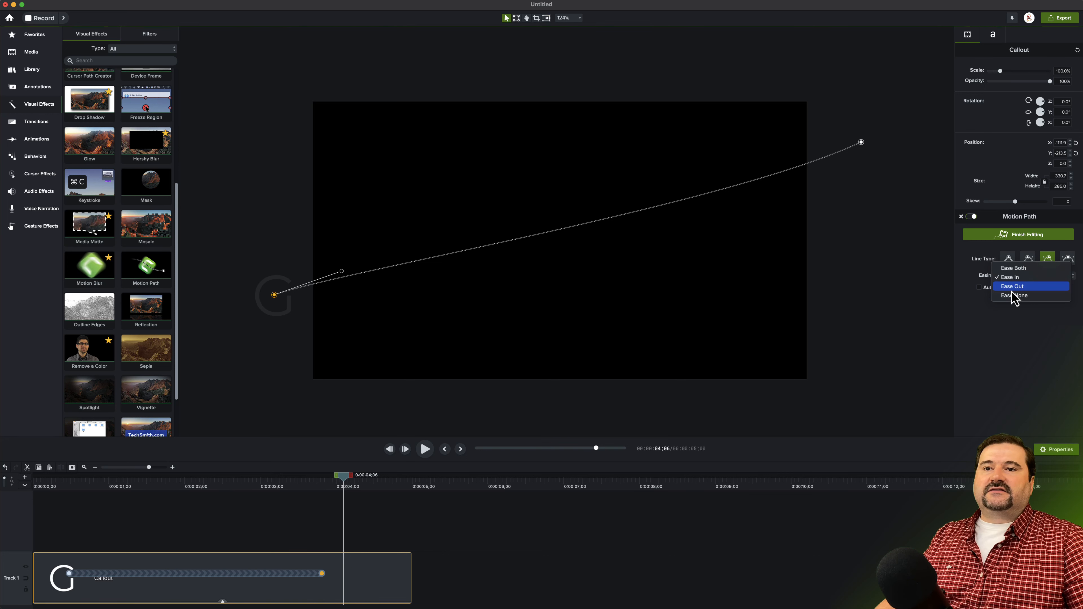
left_click(1015, 291)
left_click(1013, 277)
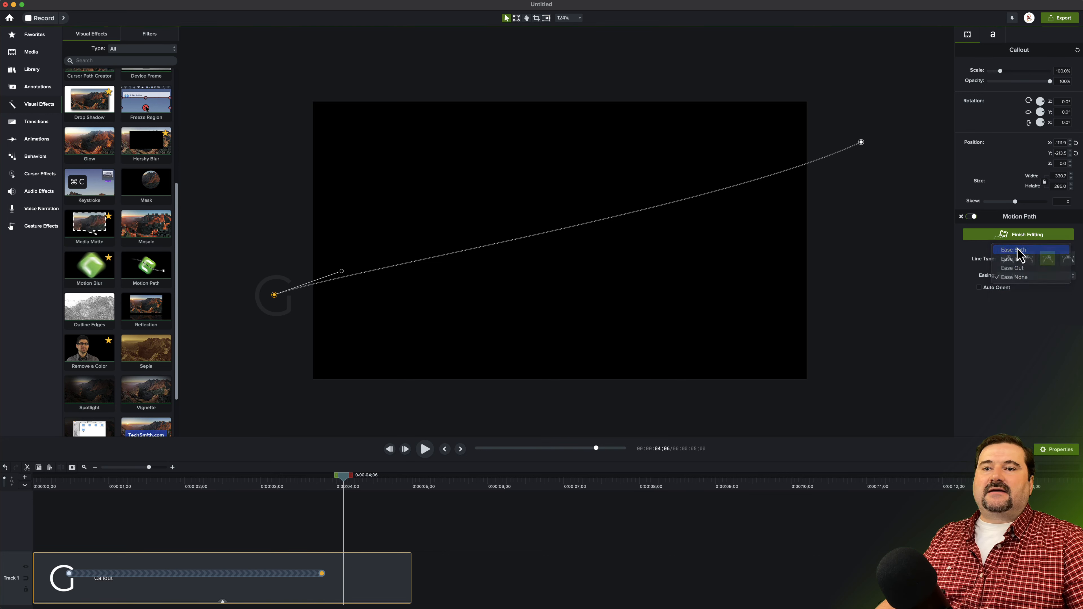
left_click(1017, 257)
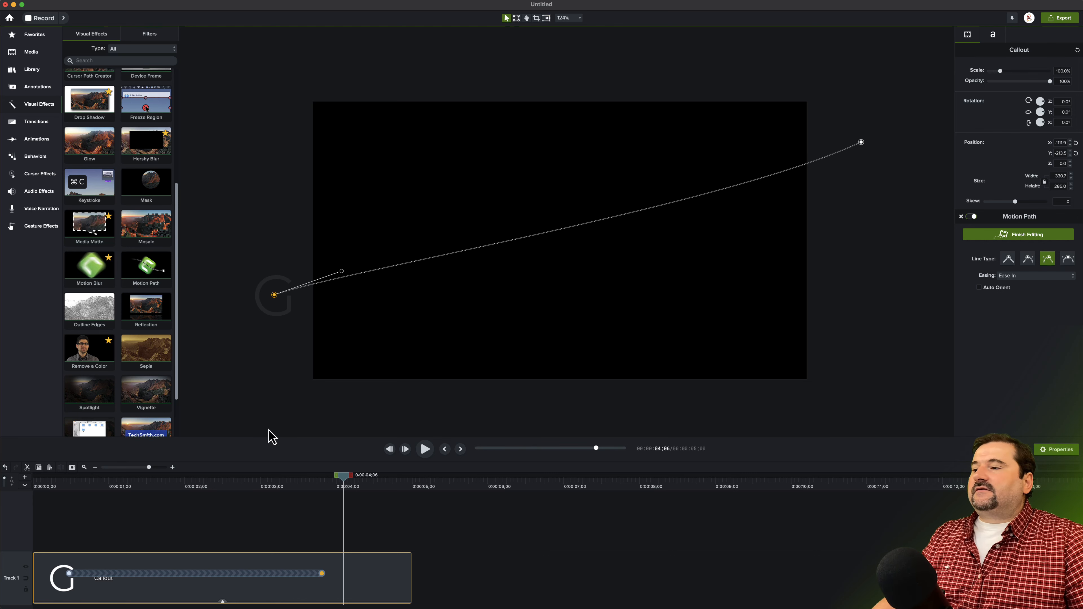
Step: Play the whole G animation again to check the easing at the end point
left_click_drag(345, 477, 61, 482)
key("space")
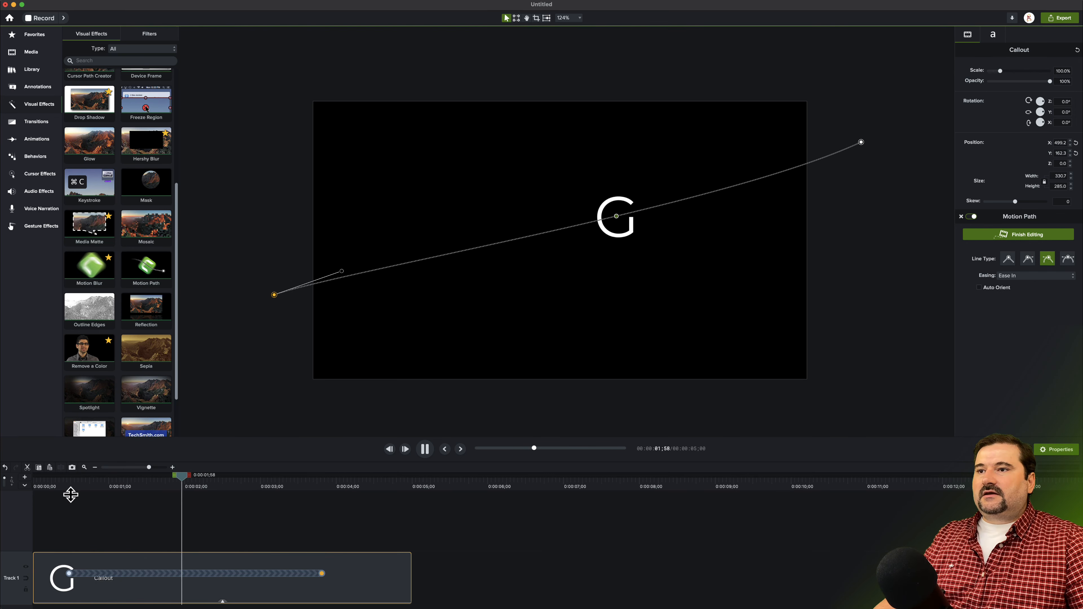
key("space")
Step: Add a middle path point at 00:00:01;58 and pull it down near the canvas's lower edge
left_click_drag(341, 478, 160, 480)
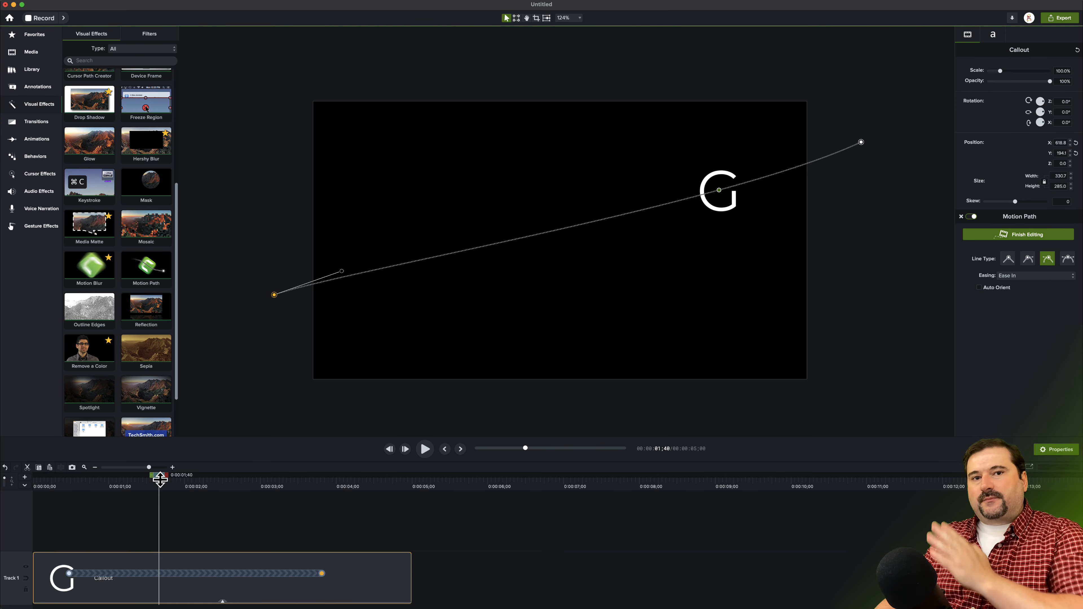
left_click_drag(160, 480, 188, 486)
left_click_drag(597, 221, 566, 350)
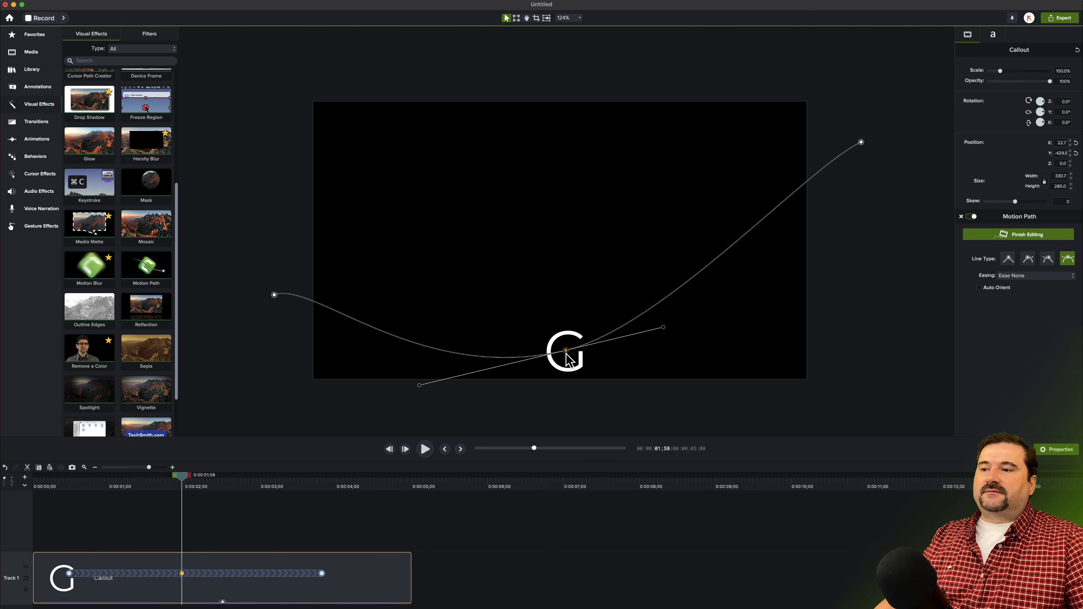
Step: Reposition the path's end, middle and start points to form a deep U-shaped curve with both ends outside the canvas
left_click_drag(274, 295, 253, 95)
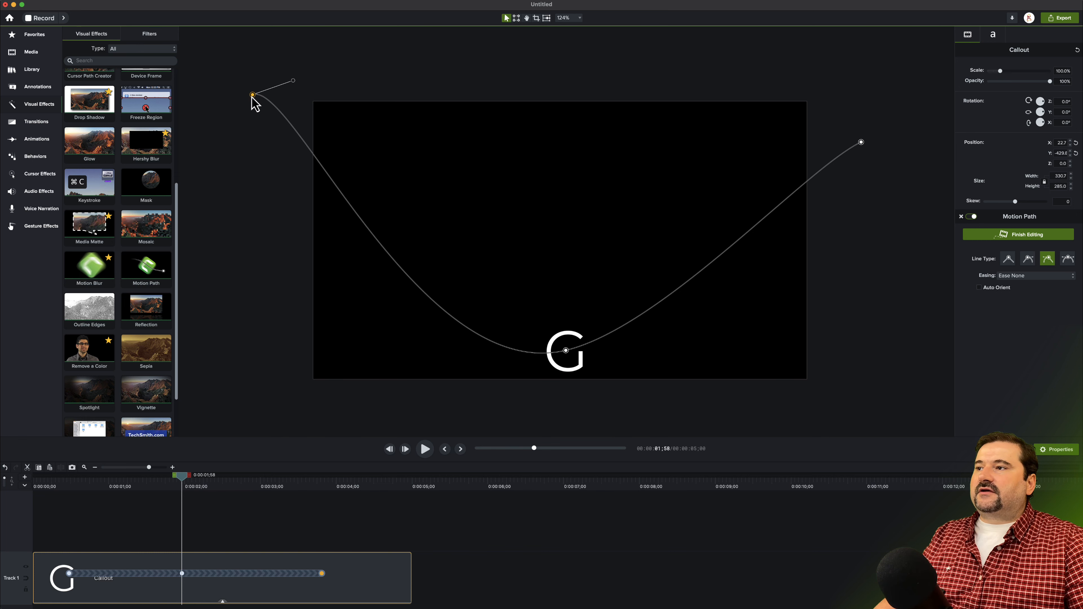
left_click_drag(565, 350, 590, 336)
left_click_drag(861, 142, 875, 127)
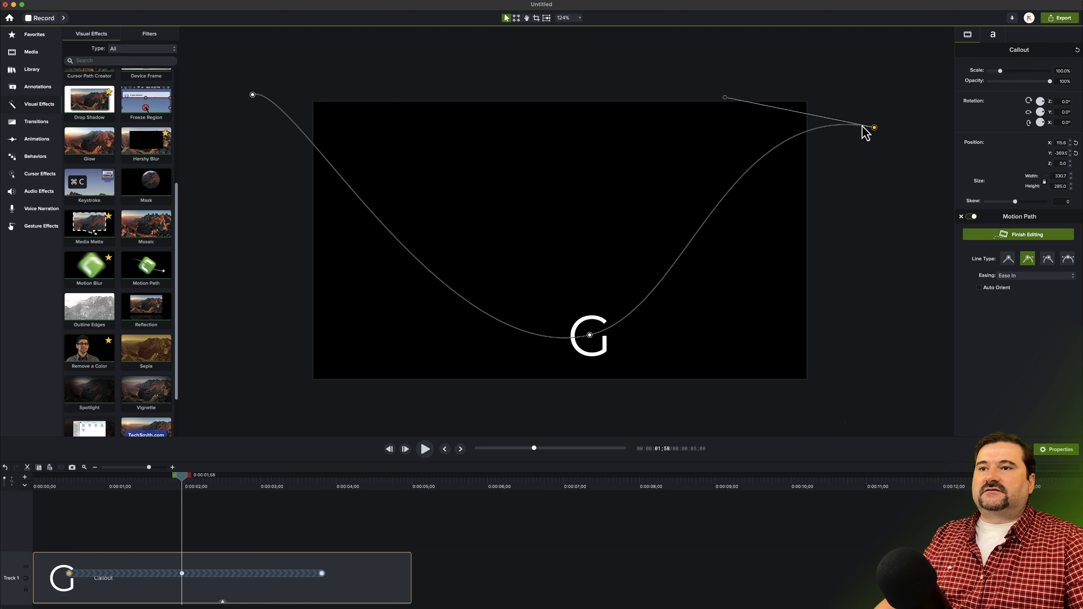
left_click(591, 335)
left_click_drag(252, 94, 236, 134)
Step: Play back the G's movement along the U-shaped path
left_click(65, 487)
key("space")
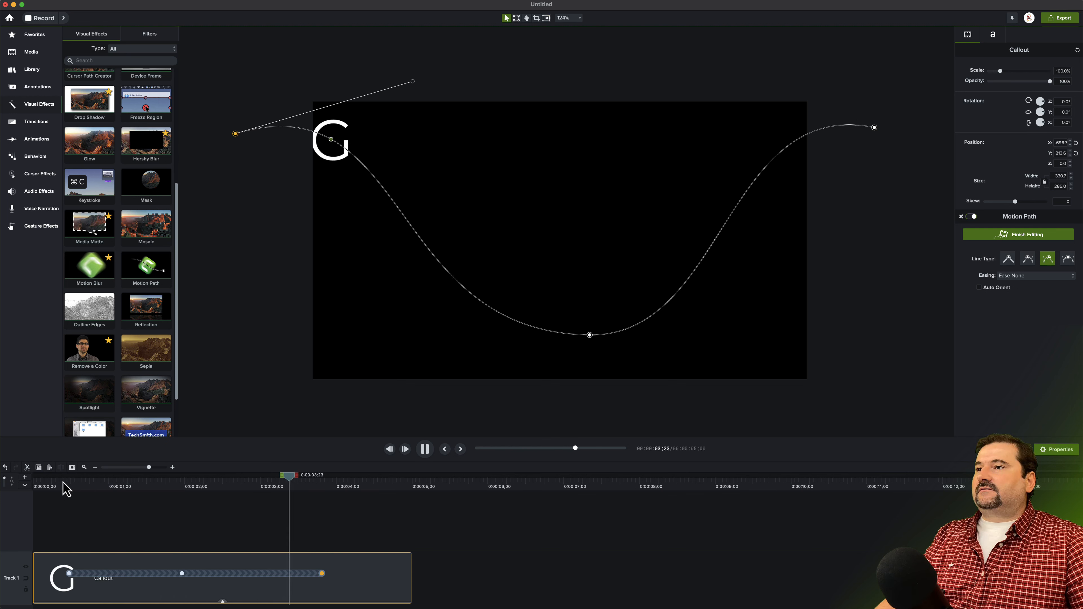
key("space")
Step: Set the middle path point's easing to Ease Both and play the animation through that point
left_click(590, 336)
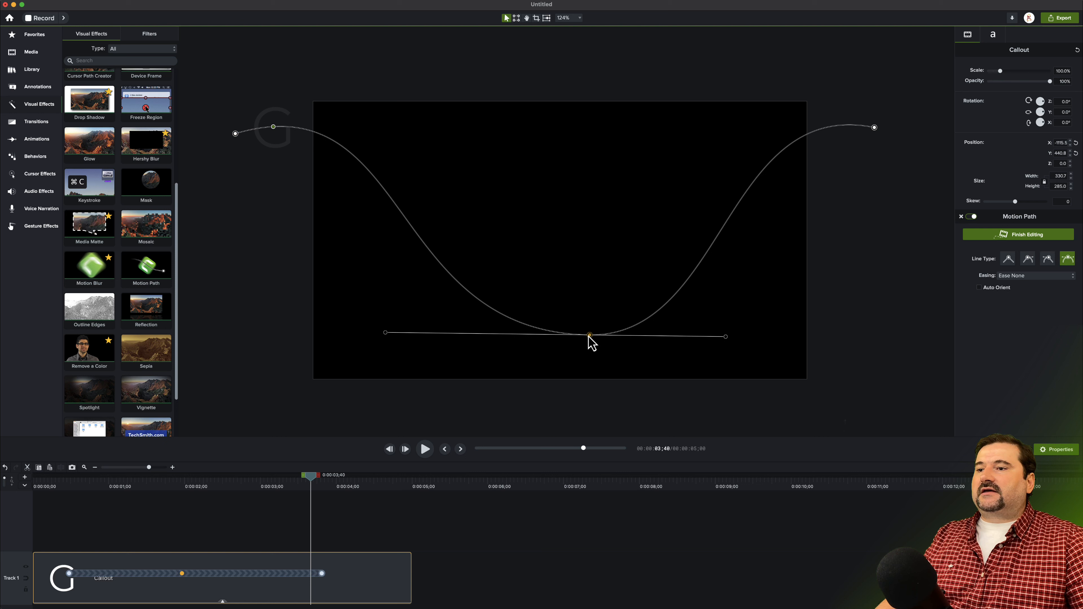
left_click(1041, 275)
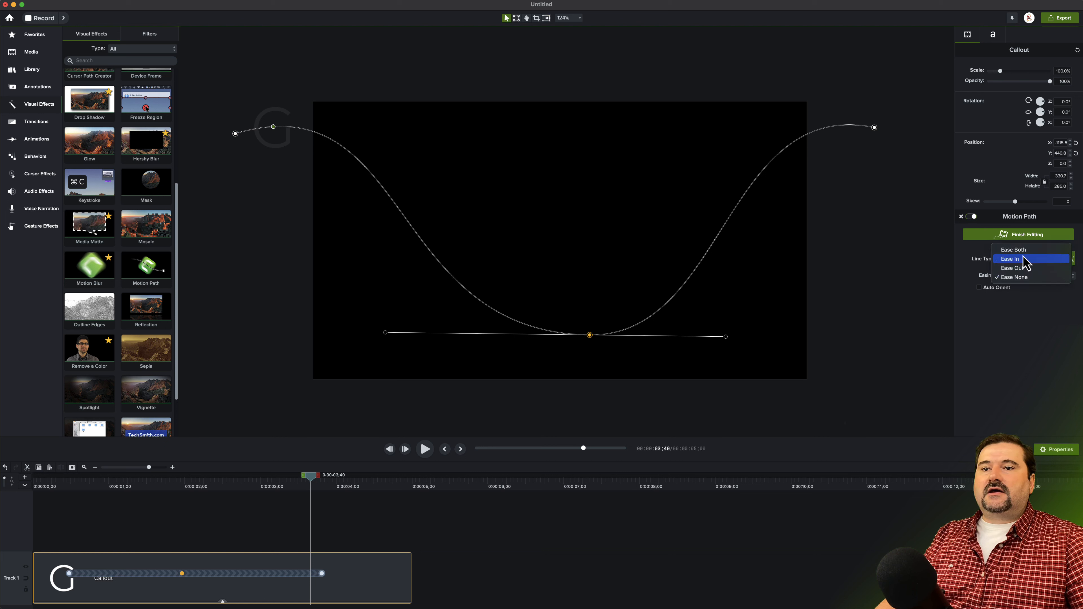
left_click(1017, 250)
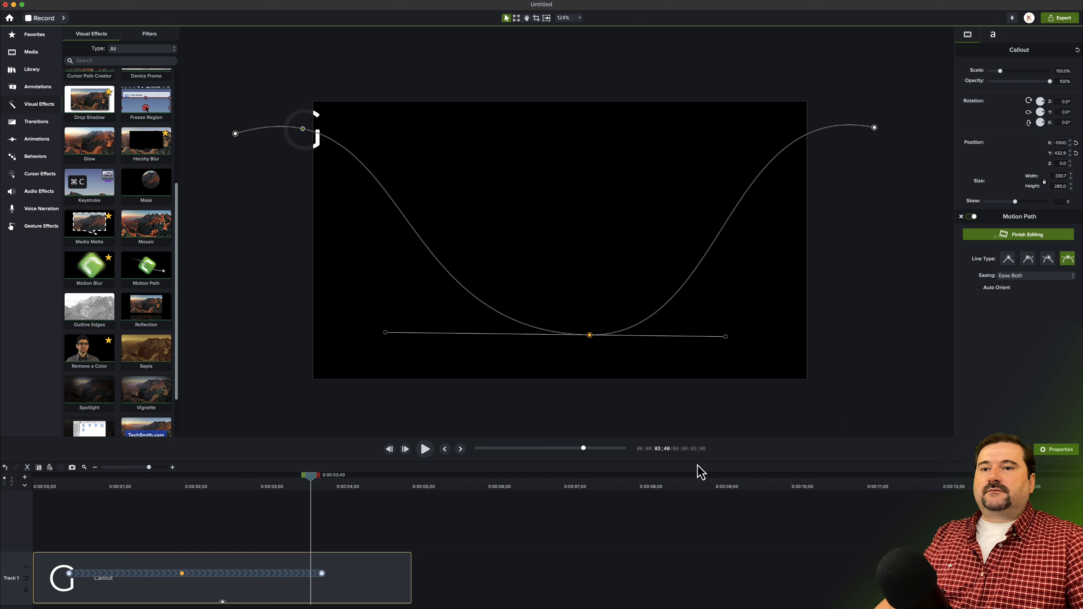
left_click(150, 491)
key("space")
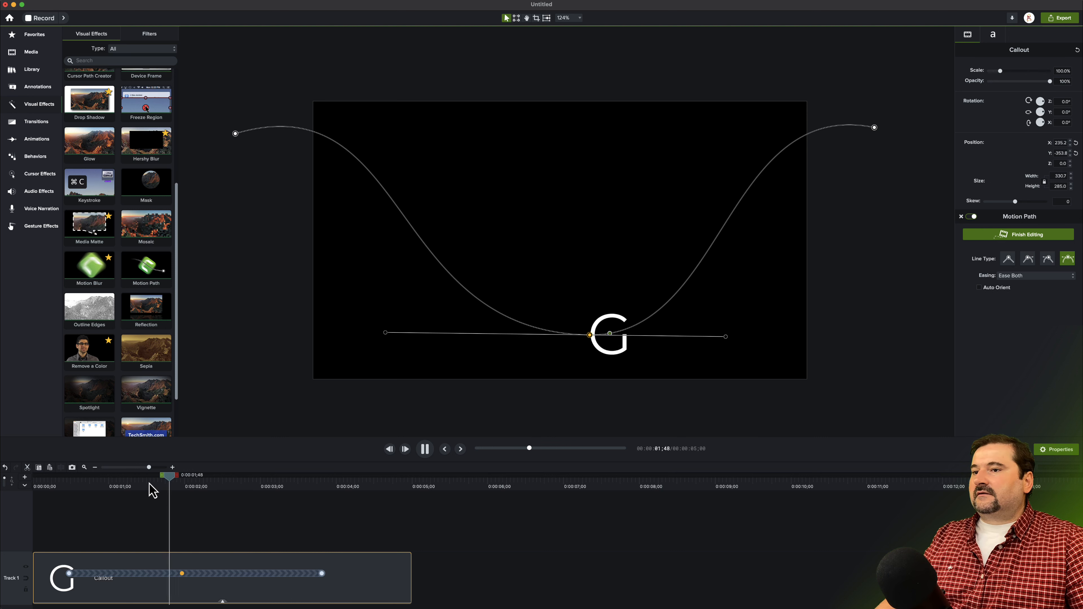
key("space")
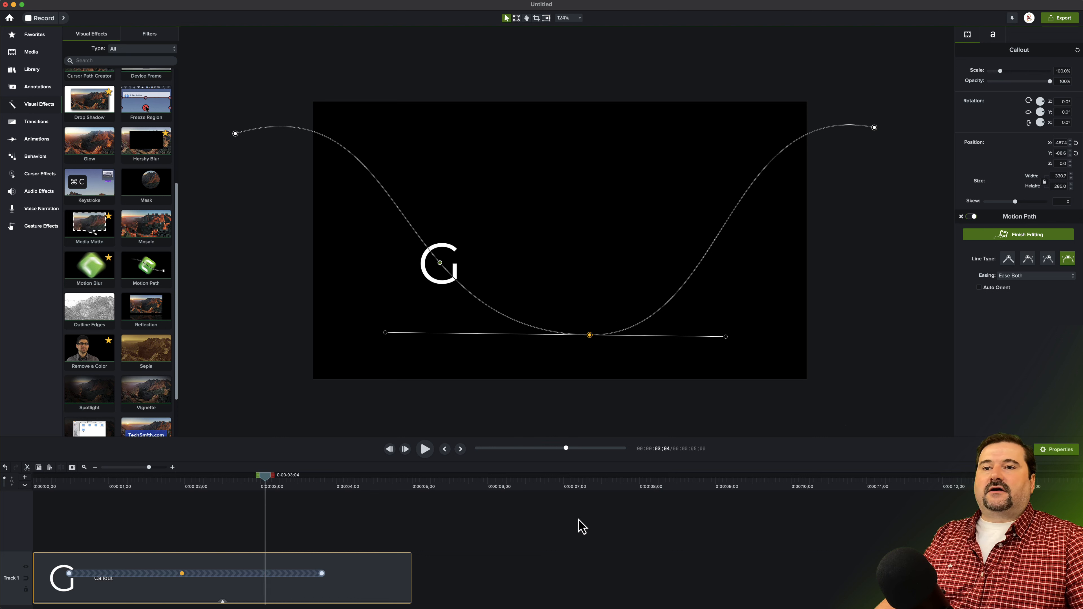
Step: Set the middle path point's easing to Ease None and play back the animation
left_click(1041, 277)
left_click(1026, 305)
left_click(108, 493)
key("space")
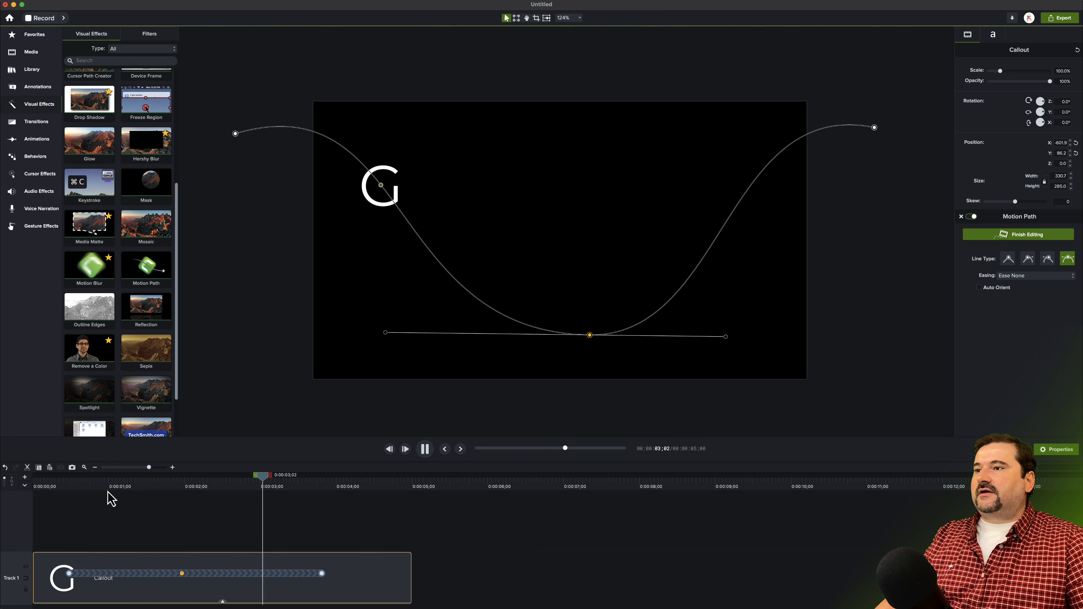
key("space")
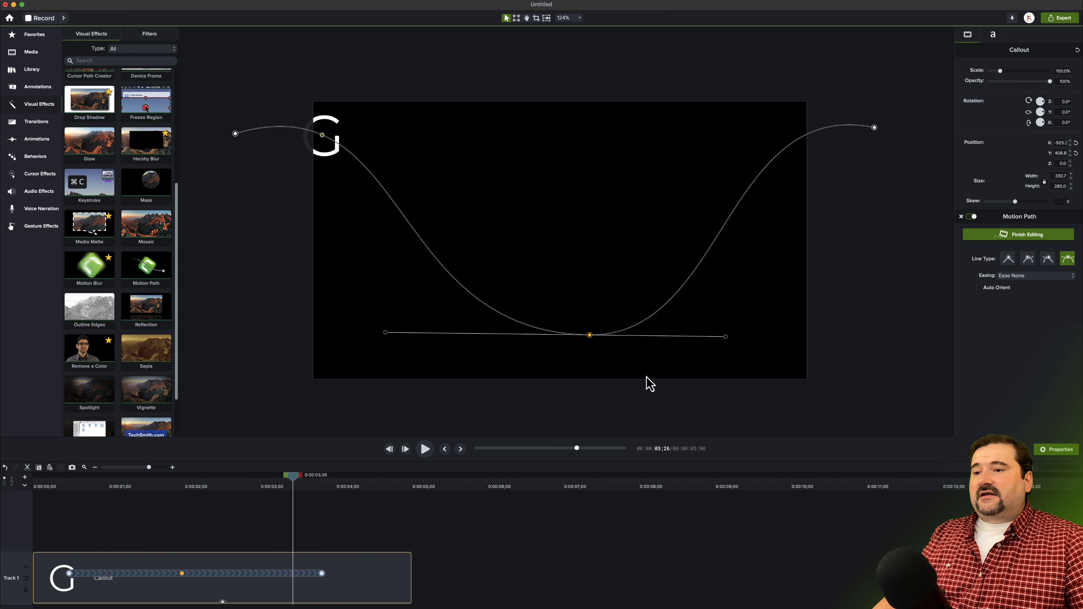
Step: Extend the end point's handle further right and shift the middle path point to about 2.2 seconds on the timeline
left_click_drag(235, 133, 448, 88)
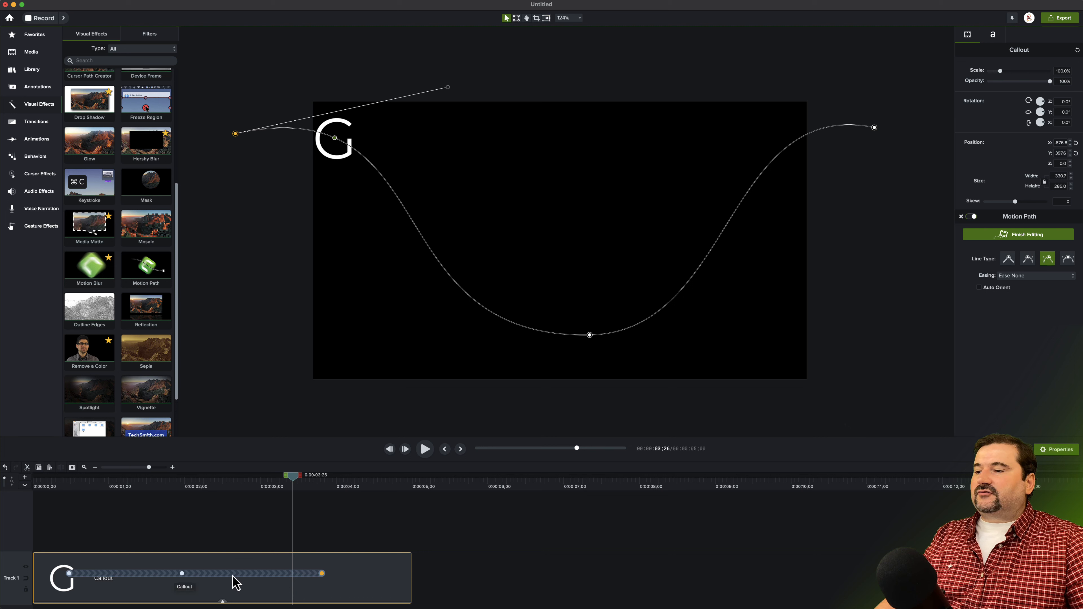
left_click(183, 574)
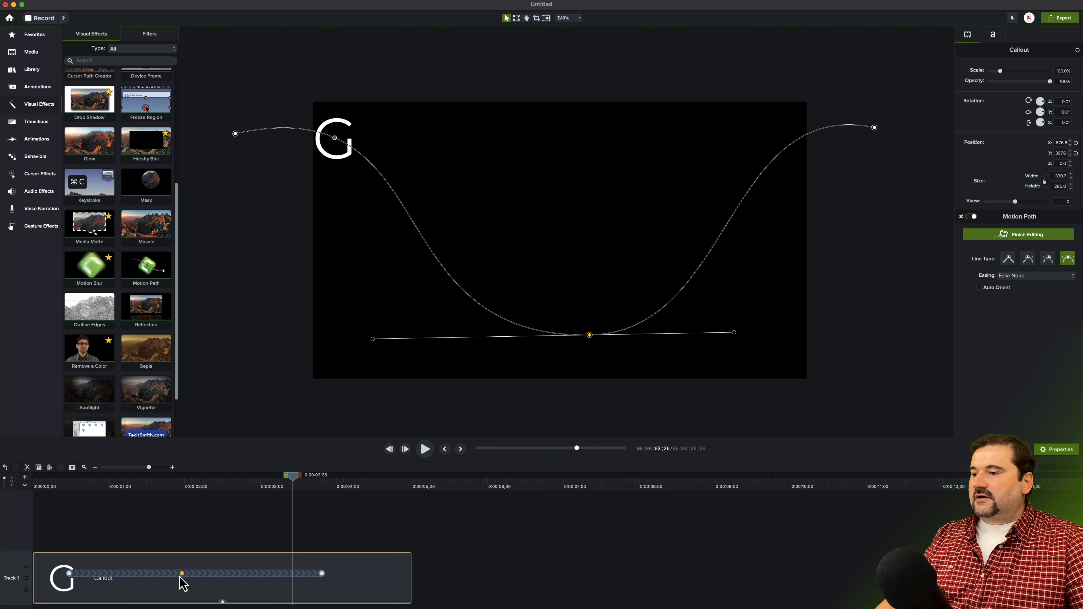
left_click_drag(182, 576, 199, 577)
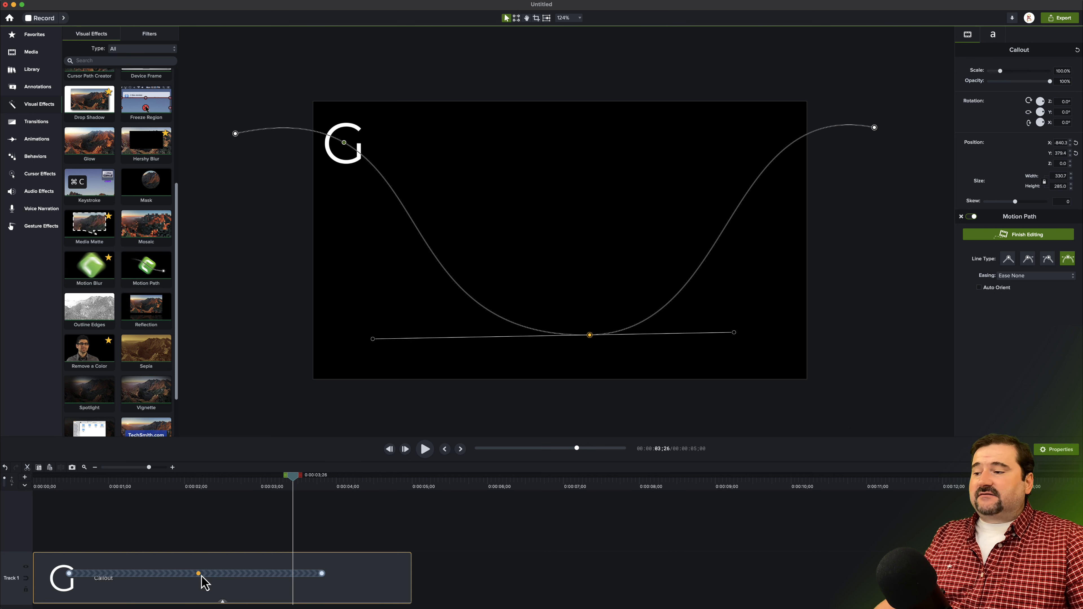
Step: Play back the G's movement with the middle path point at its new time, and select the starting path point to examine its easing
left_click(51, 485)
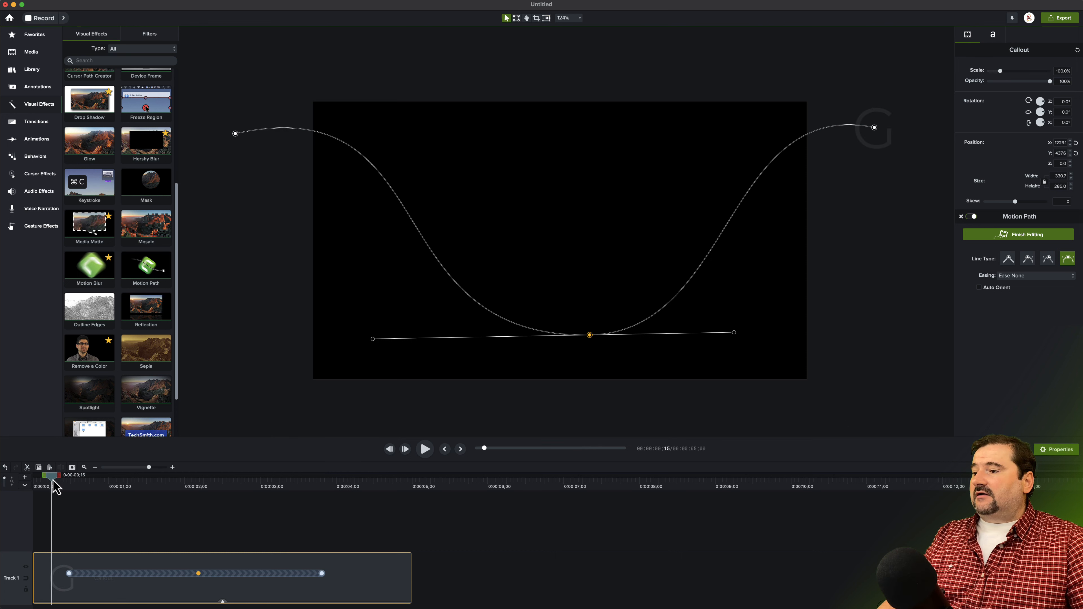
key("space")
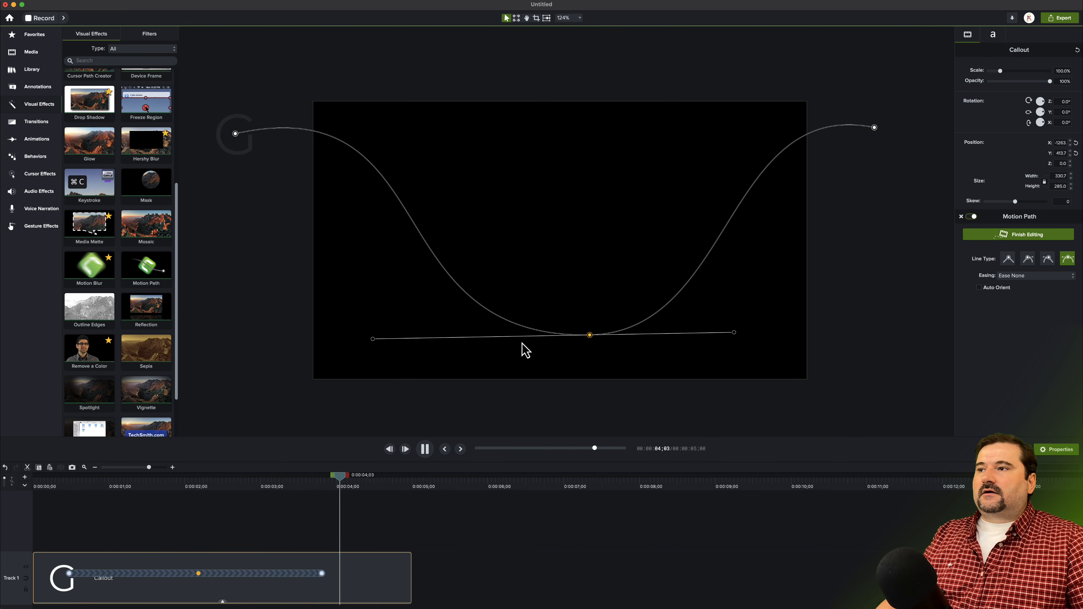
left_click(875, 127)
left_click(38, 483)
key("space")
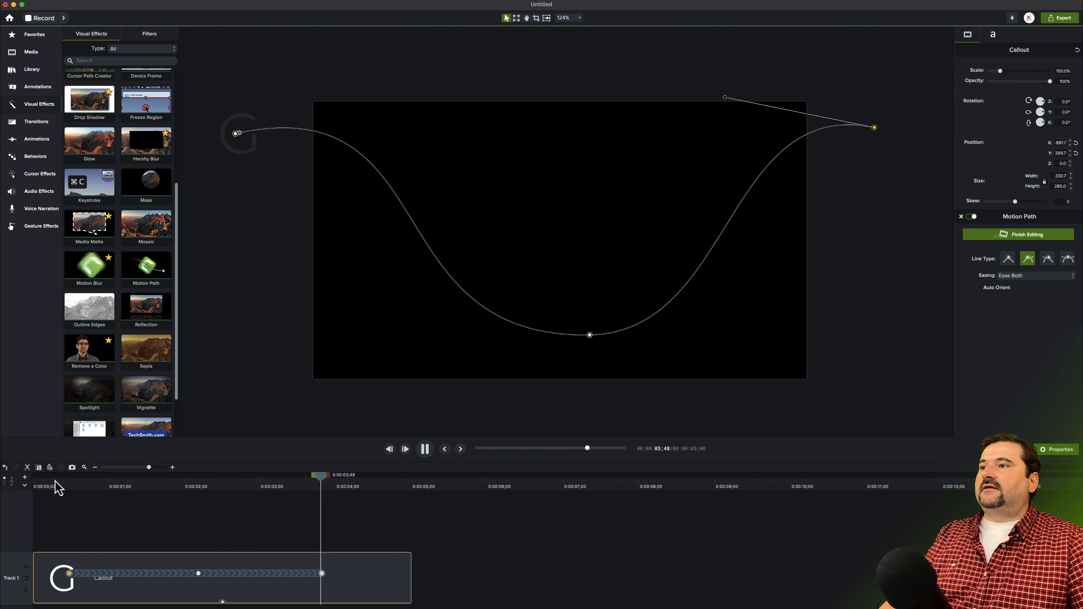
key("space")
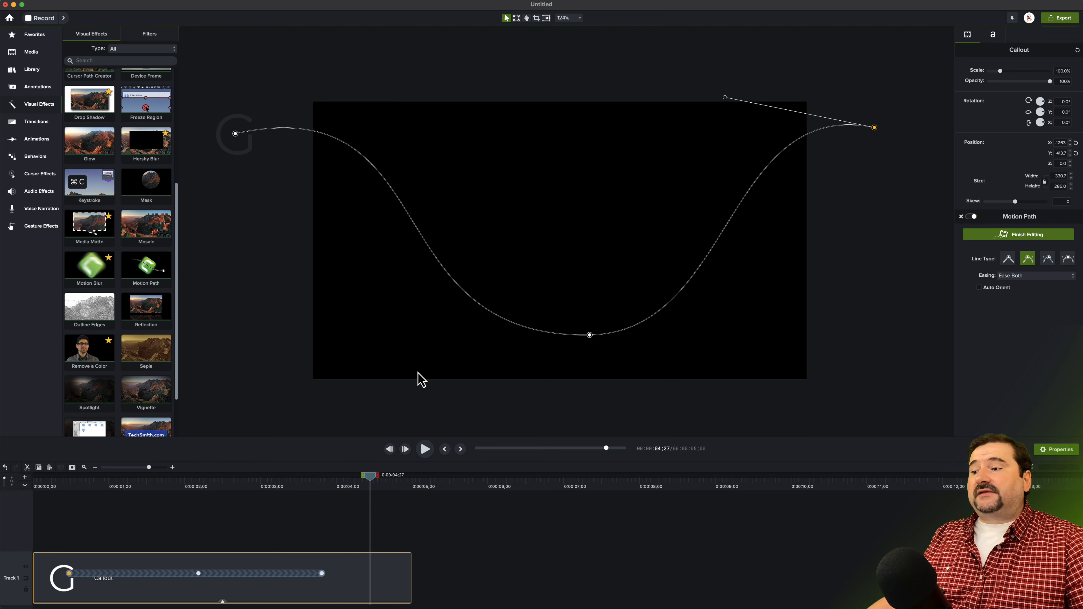
Step: Add a path point on the curve's left slope at about 3 seconds, shifted up and to the right, and play back the motion
left_click_drag(371, 484, 262, 485)
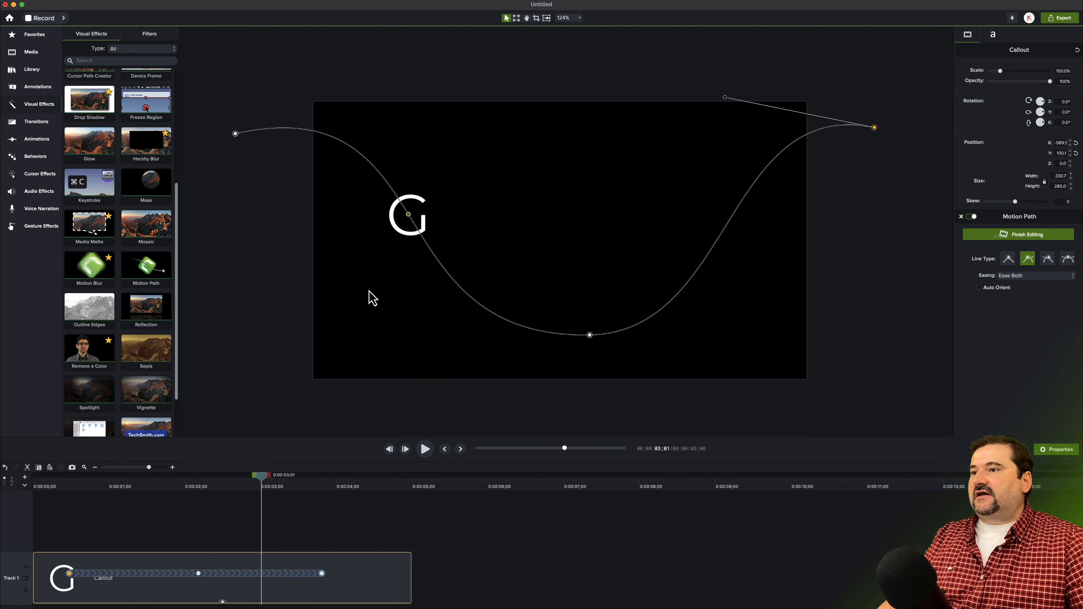
left_click_drag(409, 215, 470, 178)
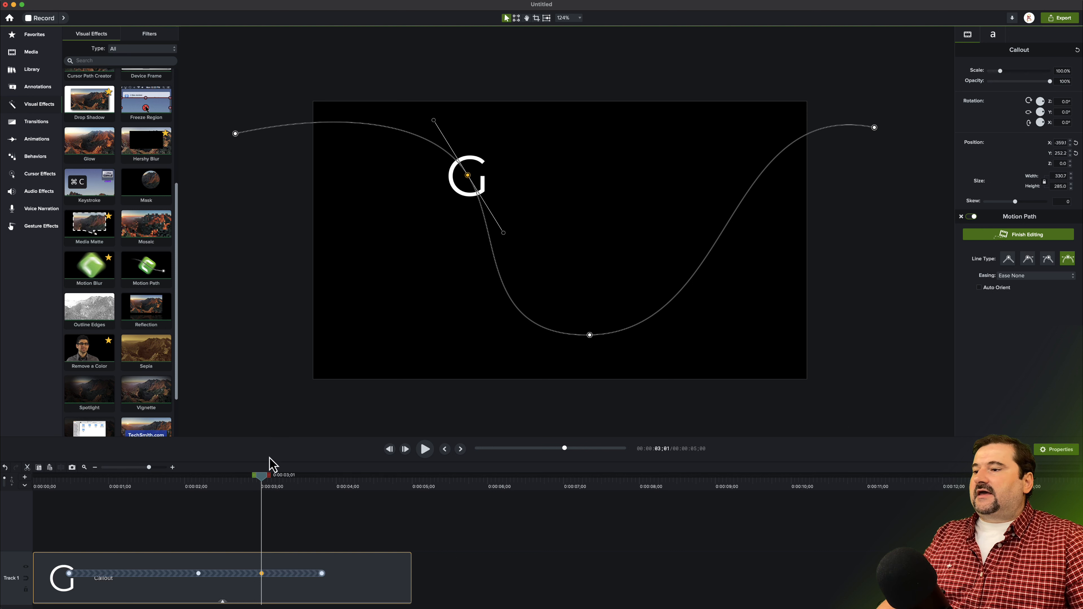
left_click_drag(264, 475, 193, 474)
key("space")
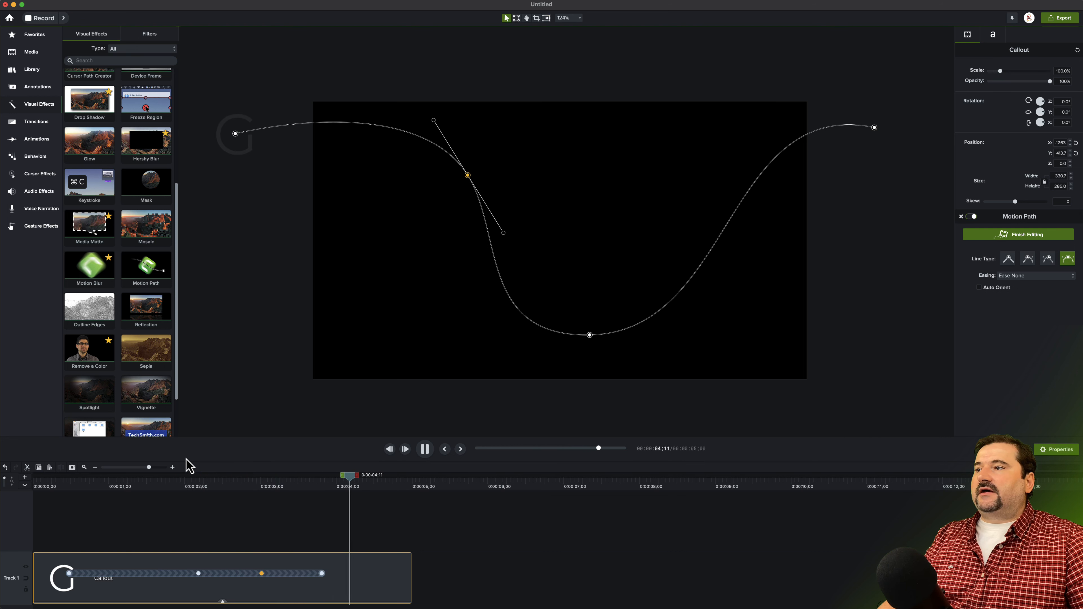
key("space")
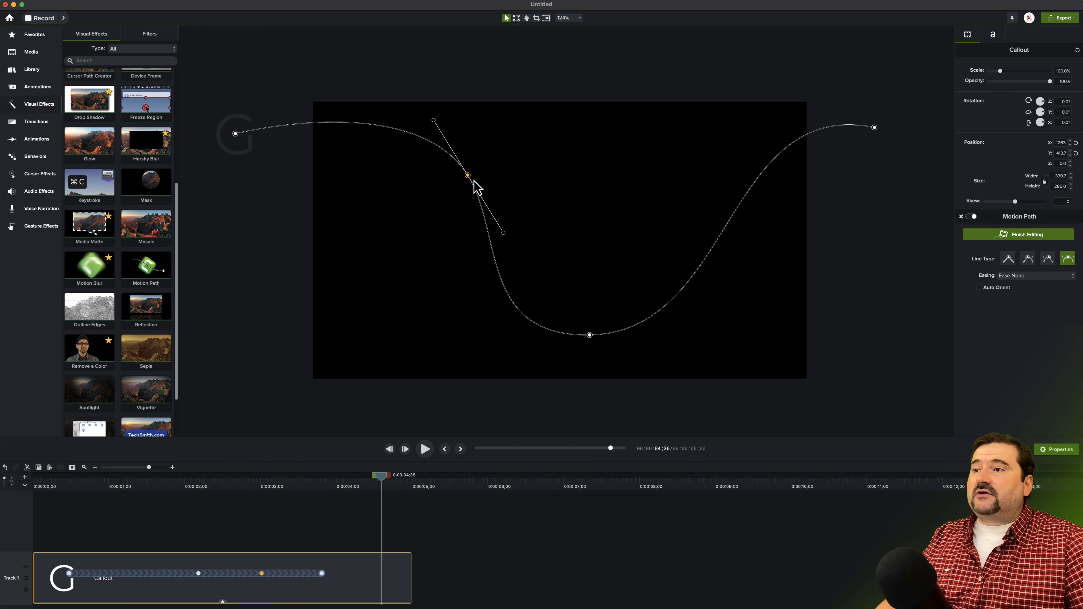
Step: Reshape the curve by moving the added point back left and adjusting its handles and the middle point's handles, with a playback check
left_click_drag(470, 178, 434, 189)
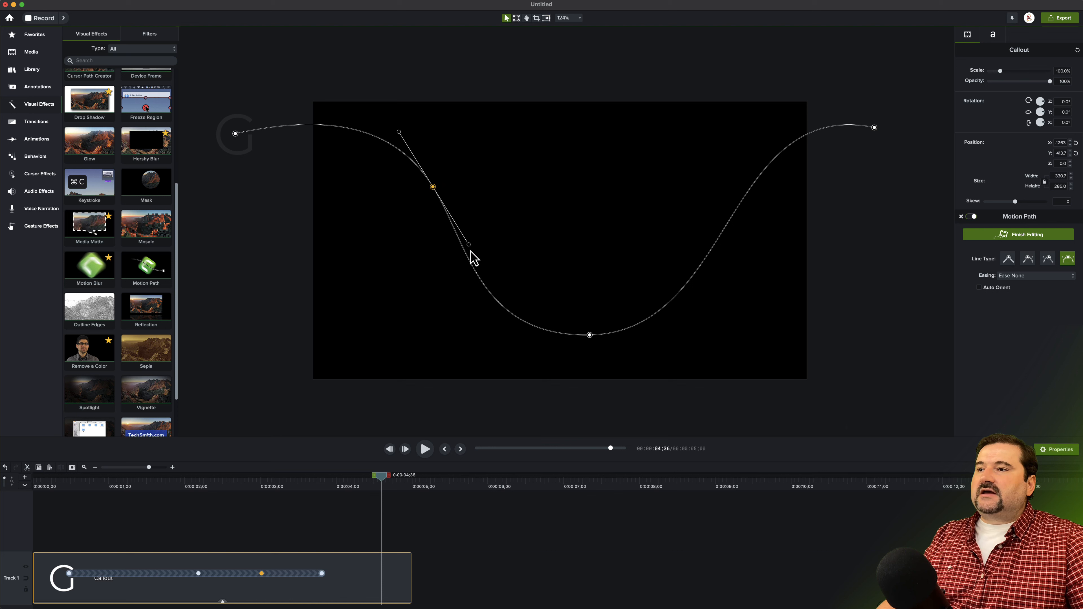
left_click_drag(471, 247, 498, 248)
left_click(590, 335)
left_click_drag(734, 333, 718, 354)
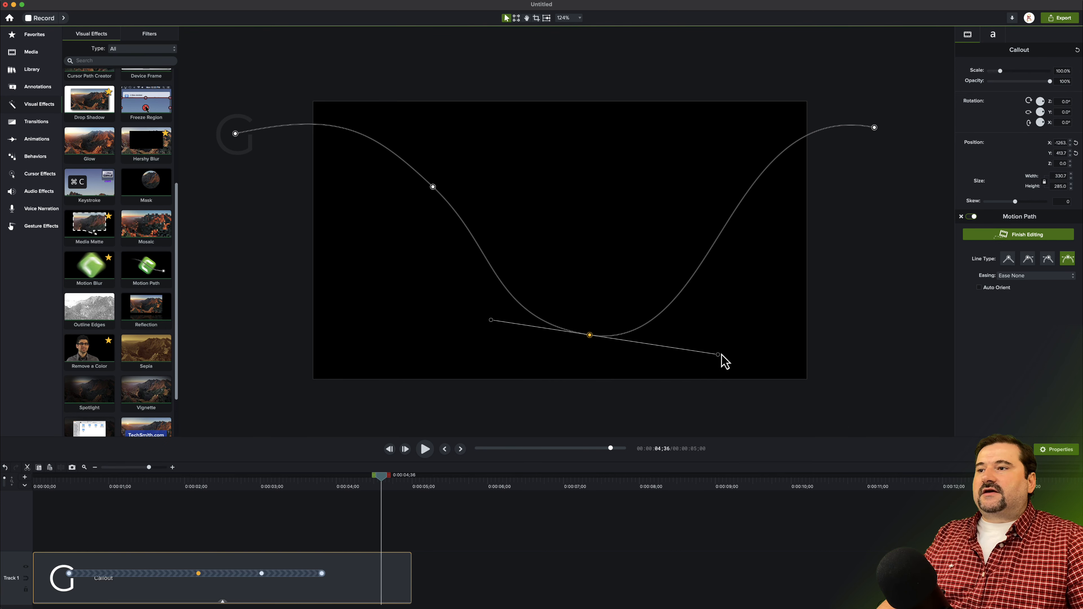
left_click(55, 484)
key("space")
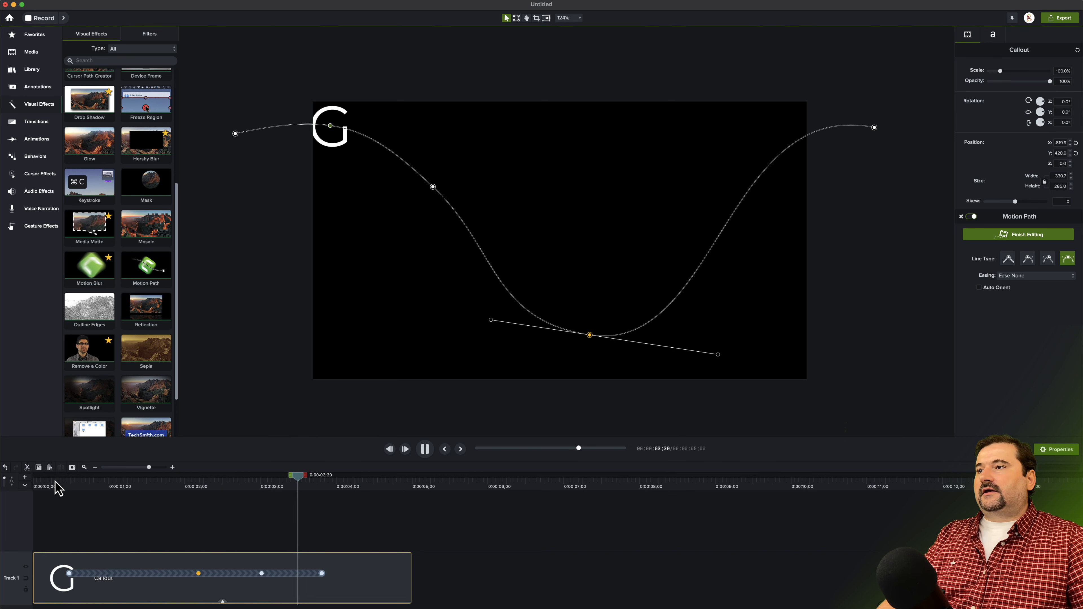
key("space")
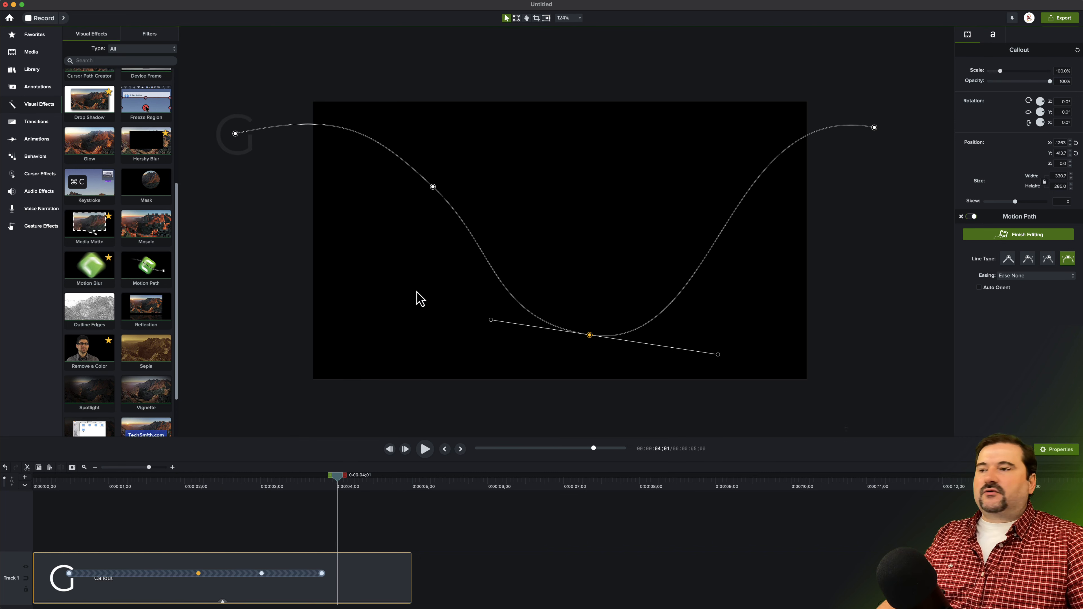
Step: Delete the added motion path point on the left slope of the curve
left_click(432, 187)
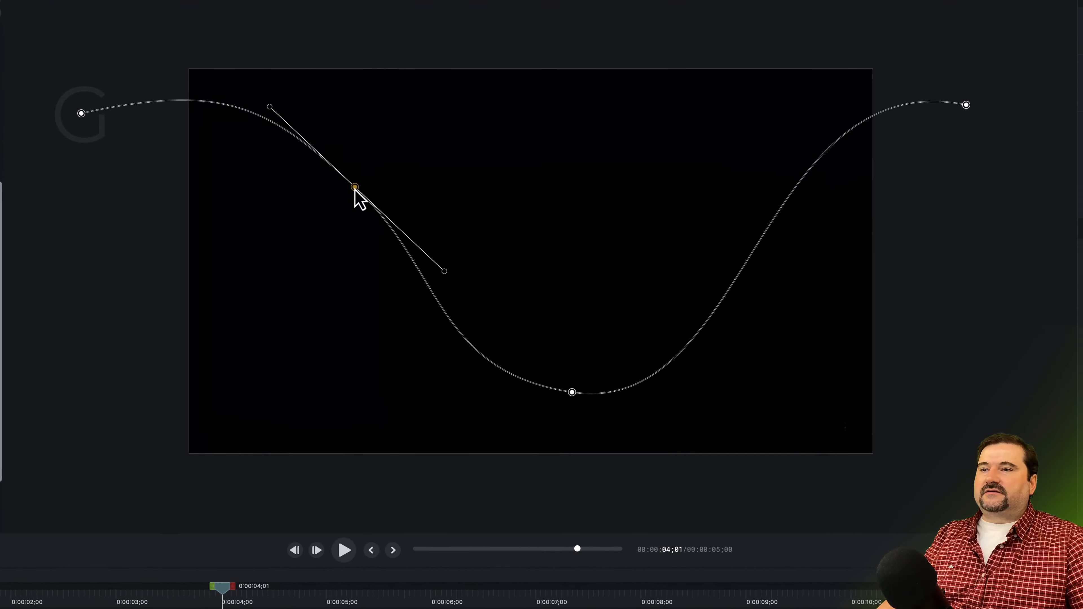
right_click(433, 187)
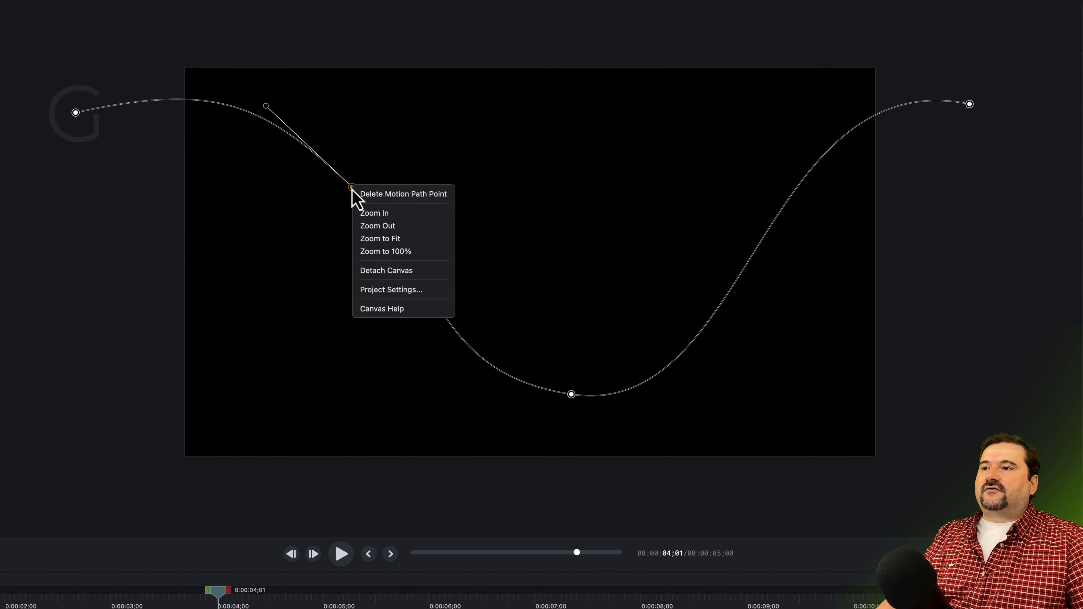
left_click(375, 198)
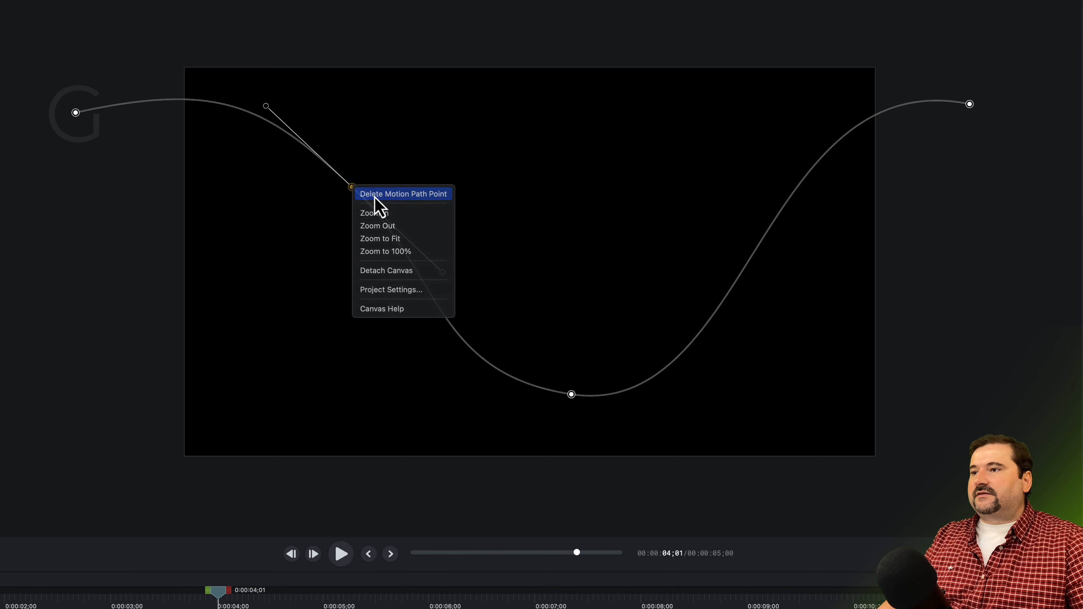
Step: Smooth the U-shaped path by extending the end point's handle and leveling the middle point's handles, and play it back
left_click(76, 112)
left_click_drag(224, 81, 372, 59)
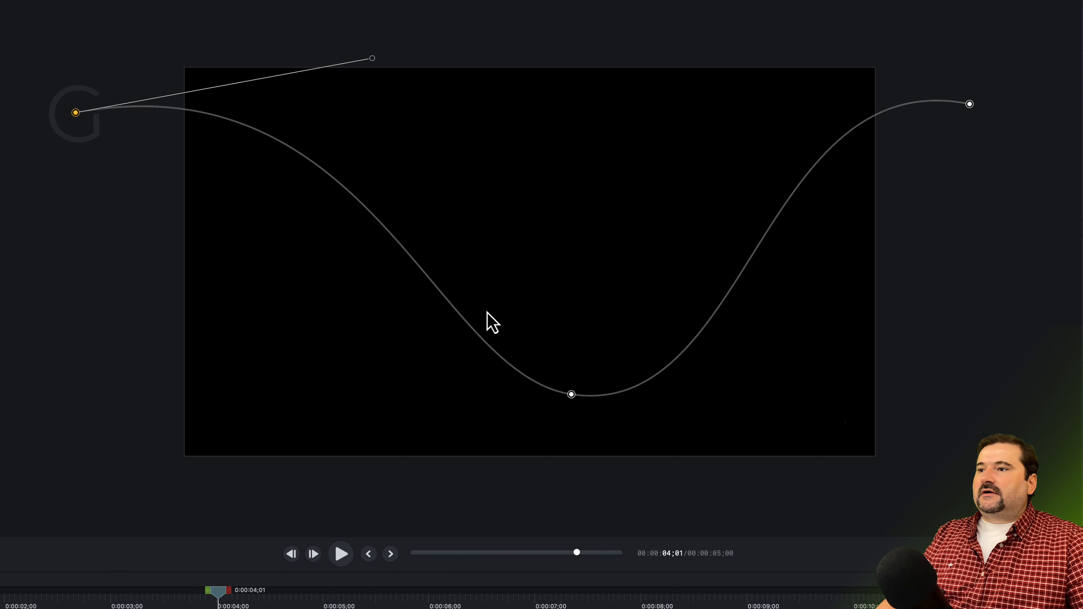
left_click(571, 394)
left_click_drag(491, 382, 370, 388)
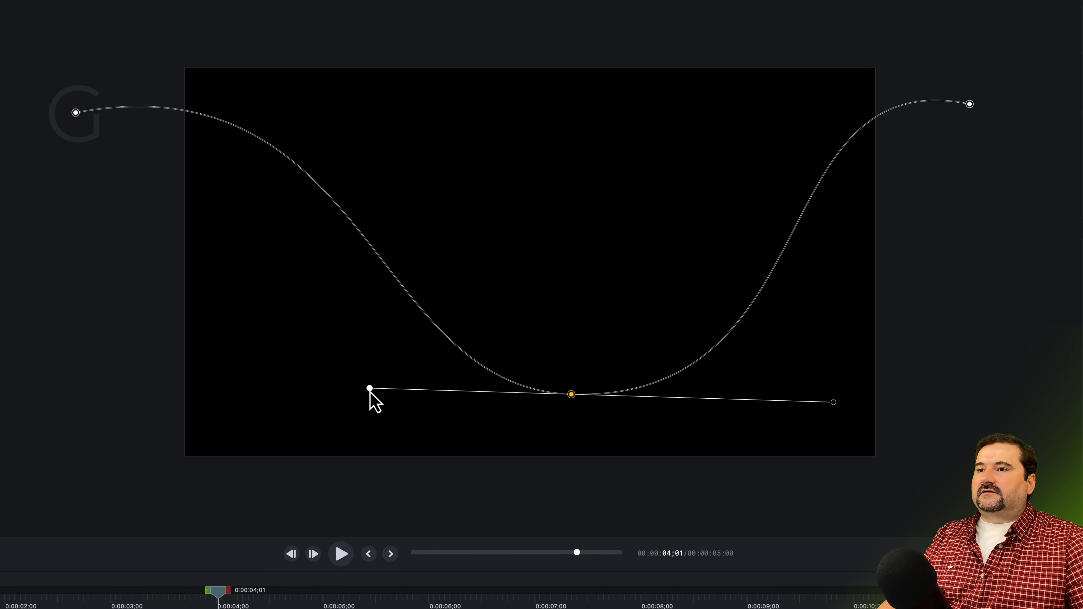
key("space")
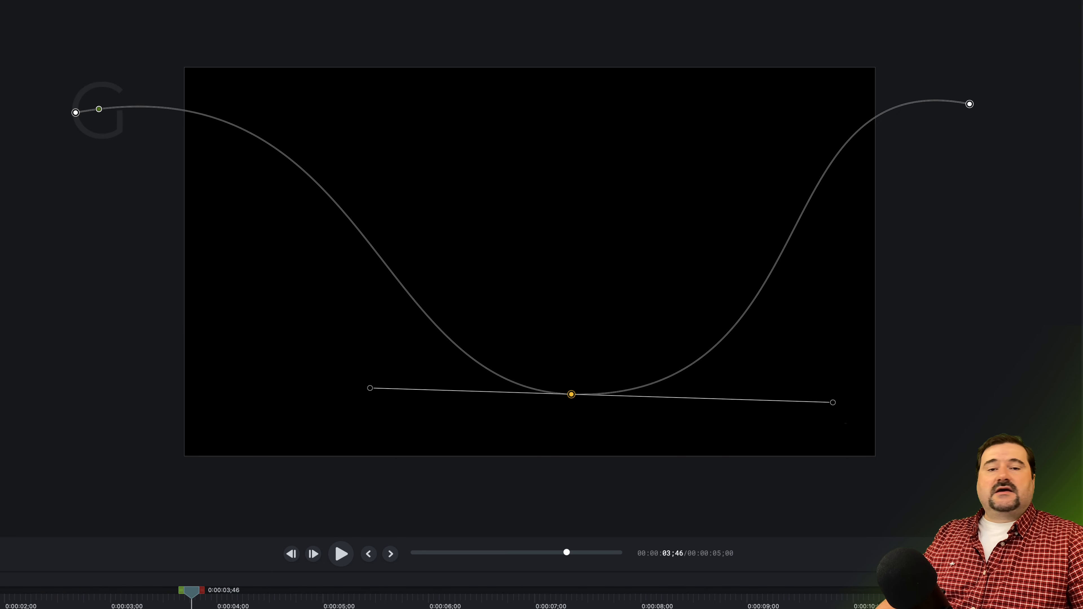
Step: Enable Auto Orient for the G's motion path and scrub the animation around the bottom of the curve
left_click_drag(191, 597, 71, 599)
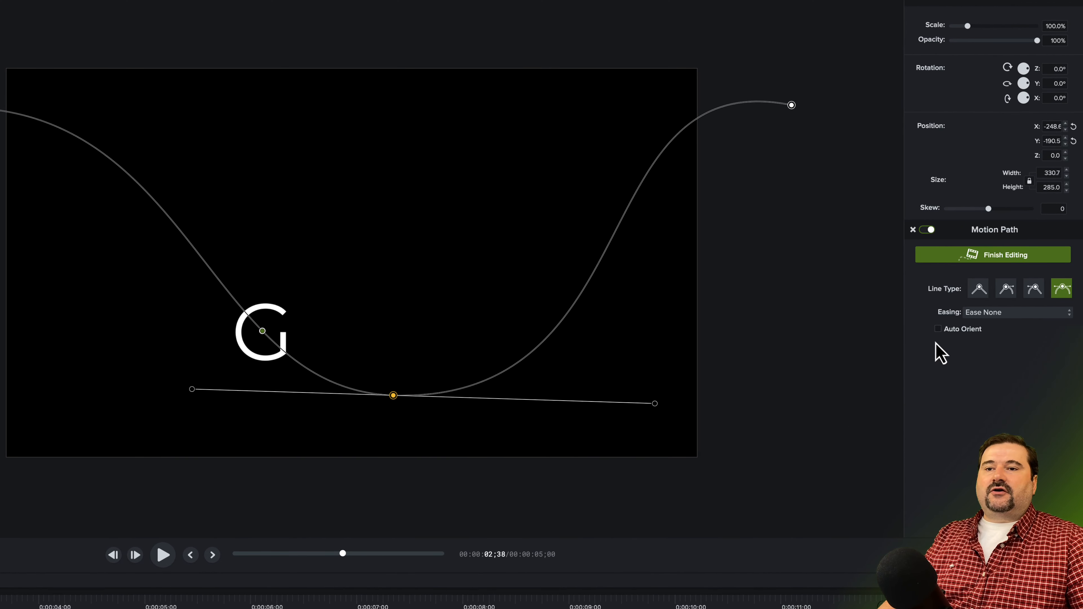
left_click(940, 330)
left_click_drag(71, 588, 23, 602)
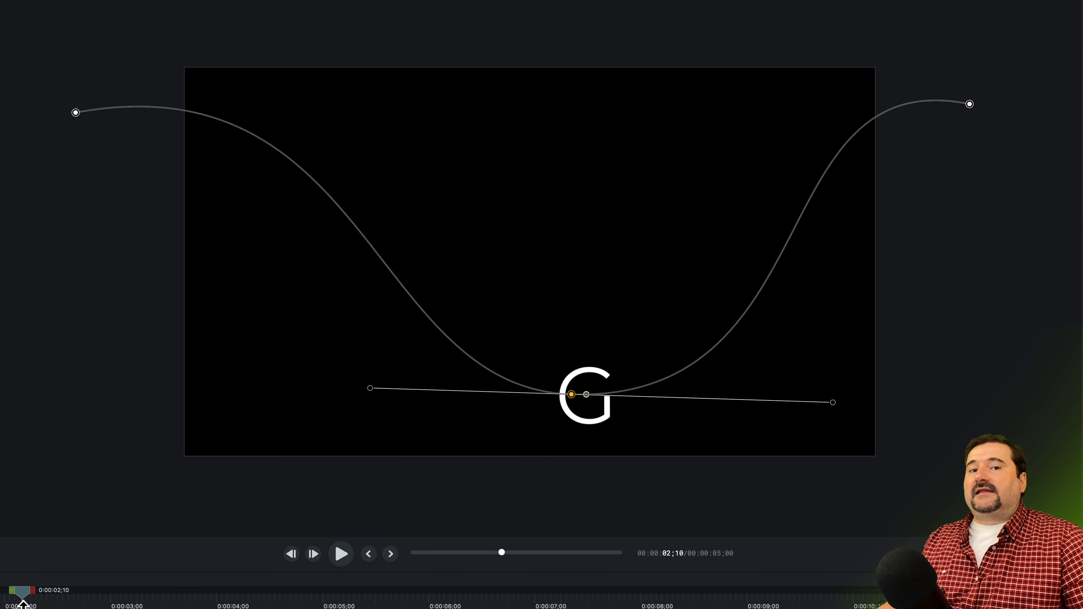
left_click_drag(24, 595, 51, 597)
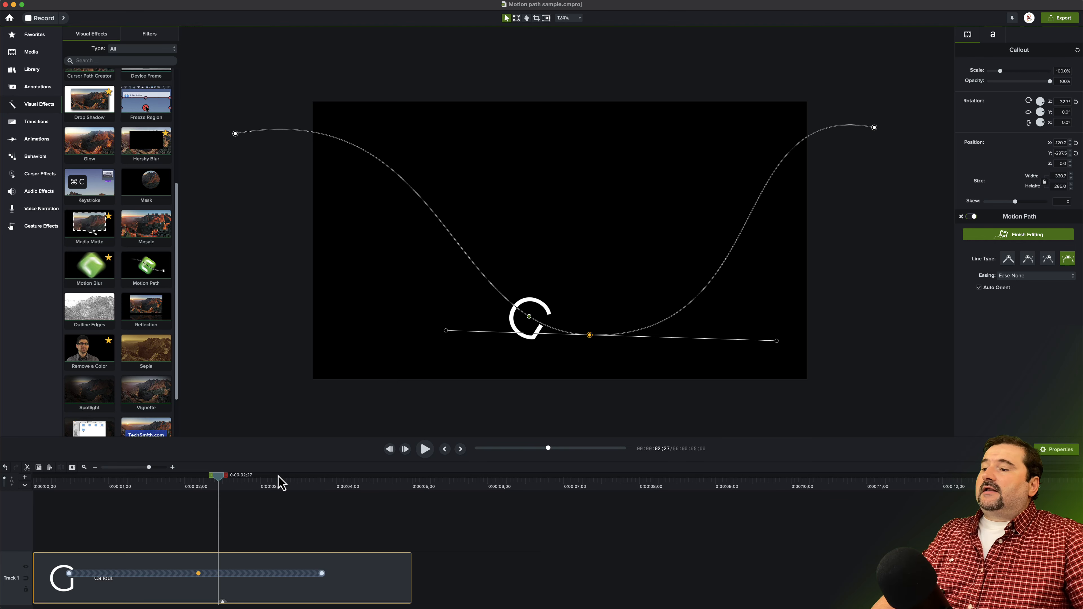
Step: Duplicate the G callout onto Track 2 and position the copy to start about 0.1 seconds after the original
scroll(241, 557, "down", 4)
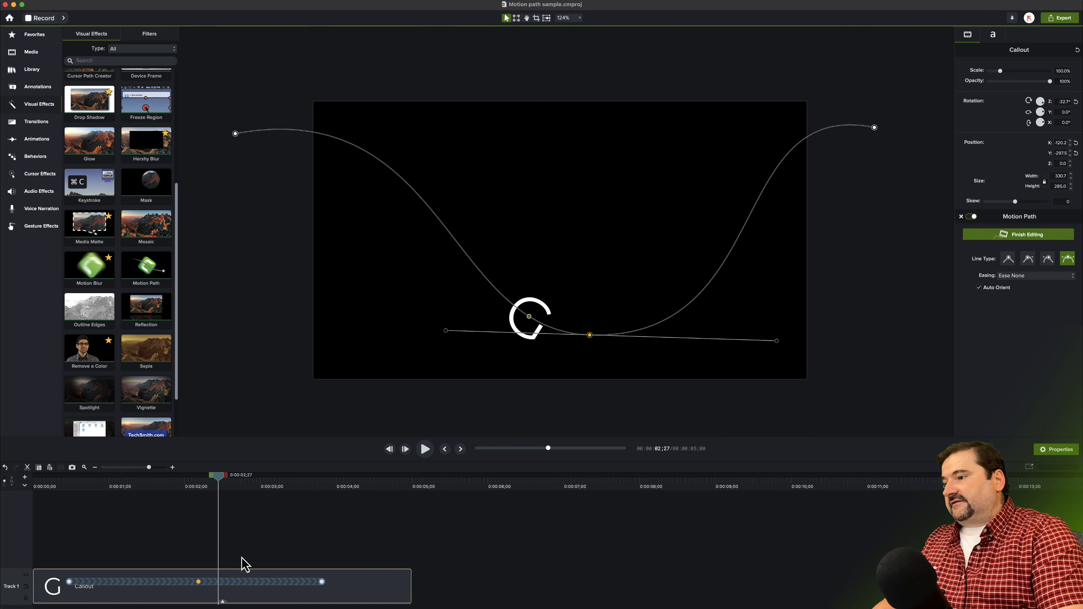
left_click(361, 587)
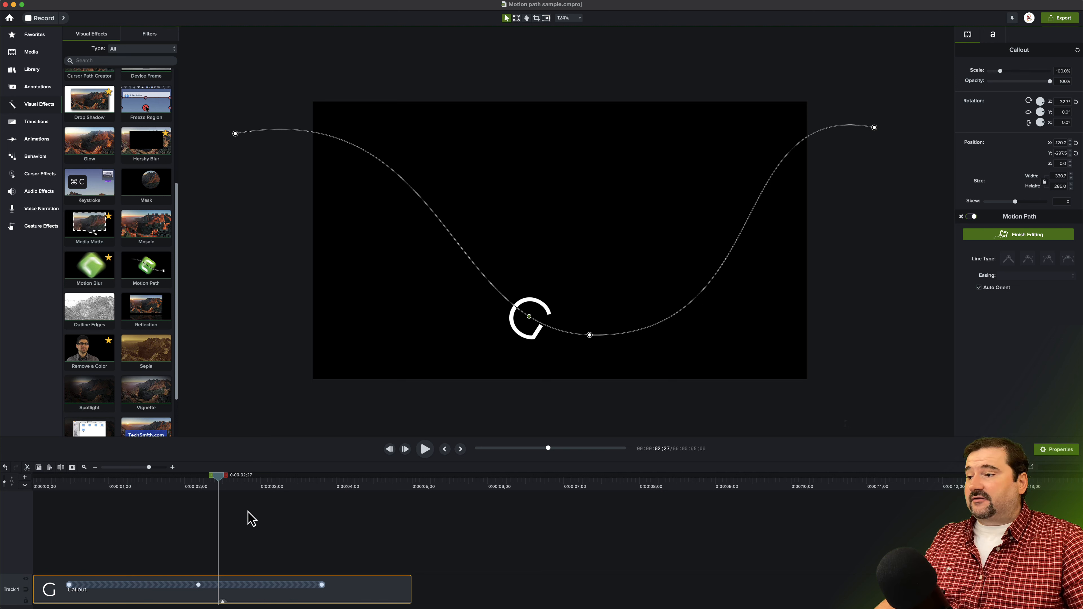
left_click_drag(224, 483, 200, 485)
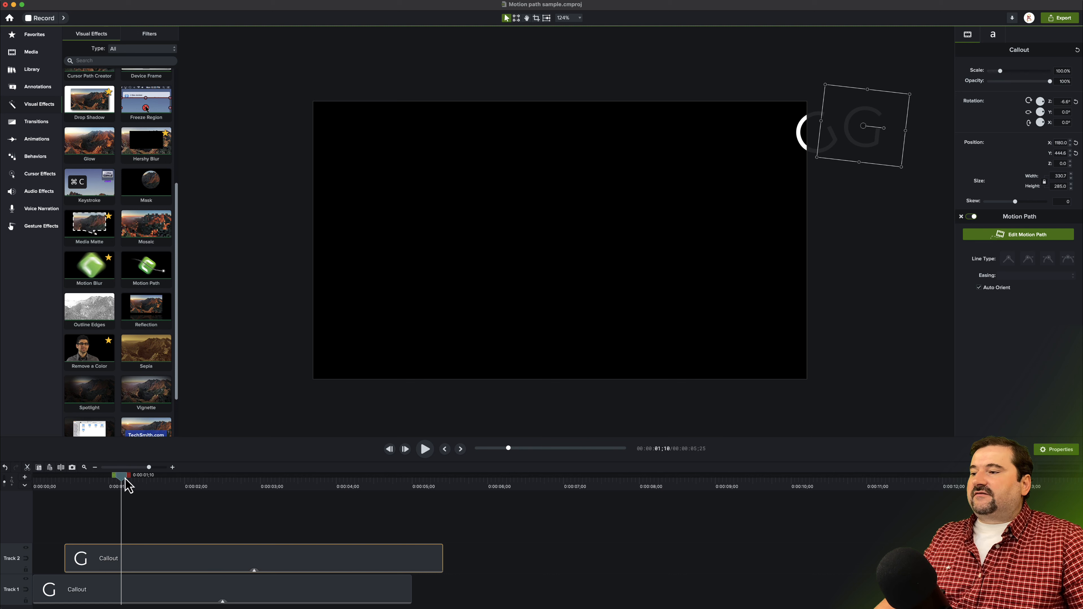
left_click_drag(128, 486, 203, 502)
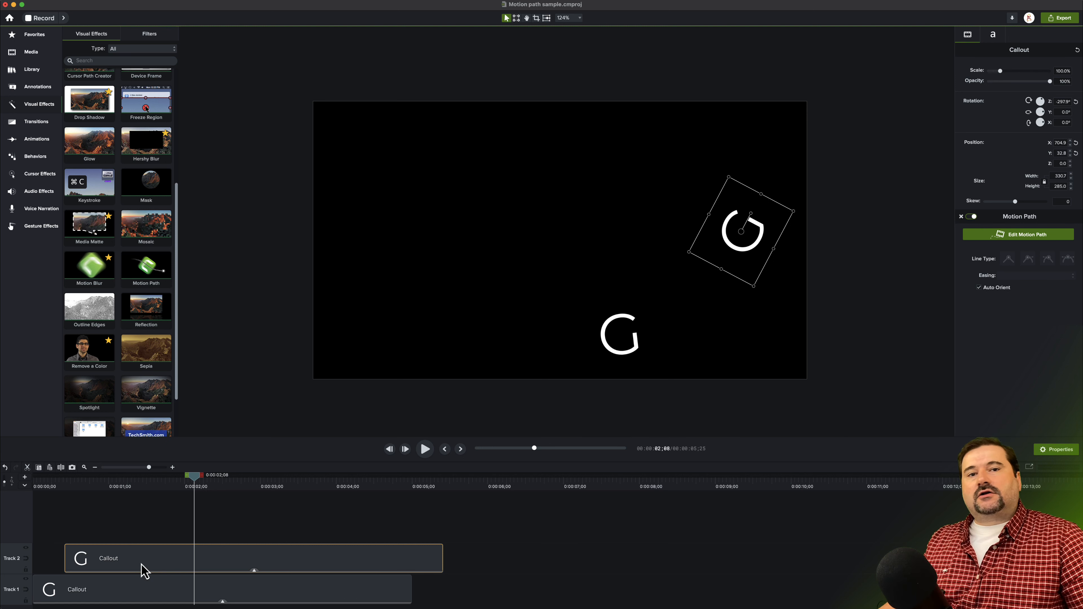
left_click_drag(143, 571, 121, 566)
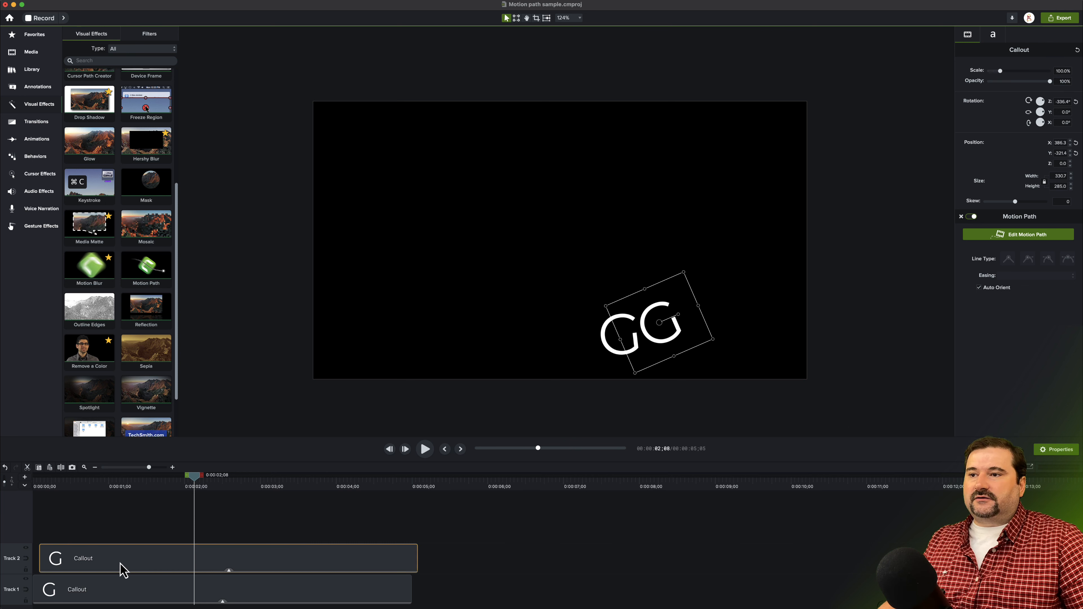
Step: Trim the start of both G callouts to where their motion paths begin
left_click_drag(194, 477, 103, 477)
left_click_drag(149, 468, 163, 468)
left_click(1019, 235)
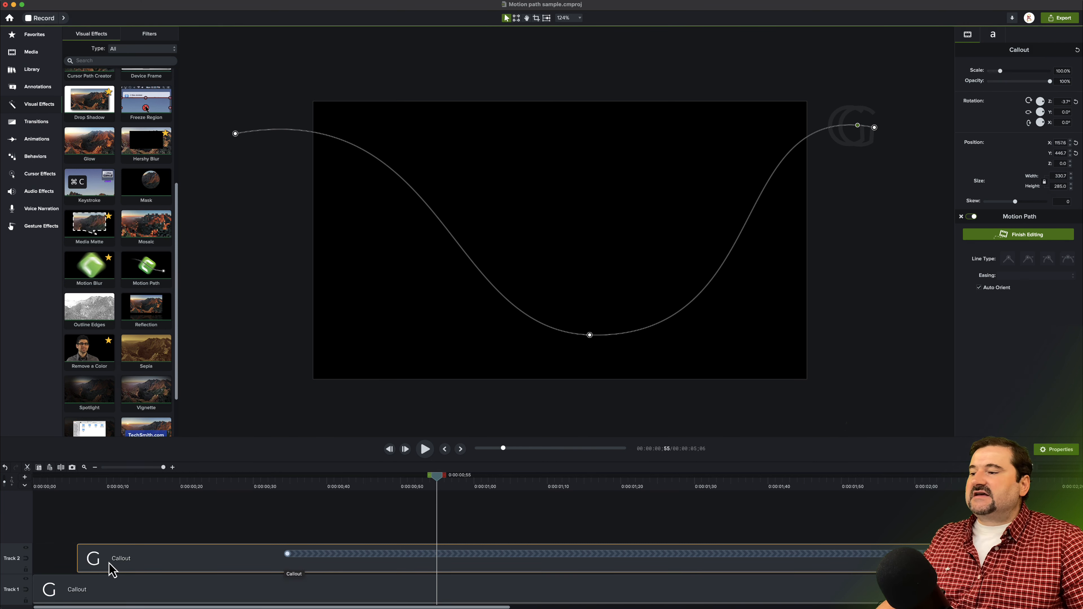
left_click_drag(80, 559, 287, 563)
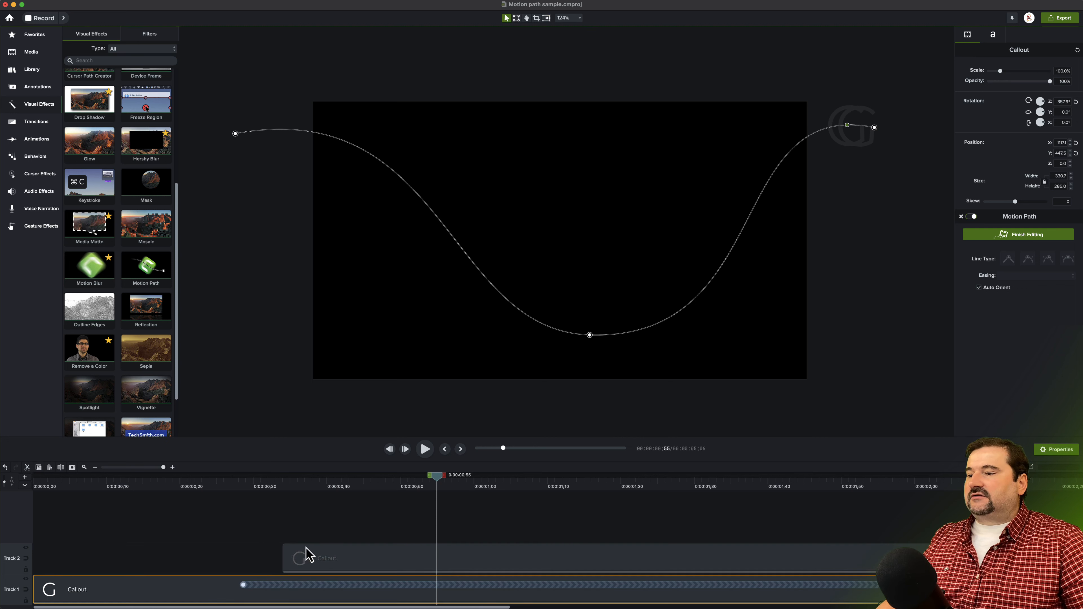
left_click(1019, 235)
left_click_drag(34, 589, 239, 590)
Step: Shift the Track 2 callout to start about 12 frames after the Track 1 callout and scrub through to check the letter spacing
left_click_drag(438, 533, 721, 544)
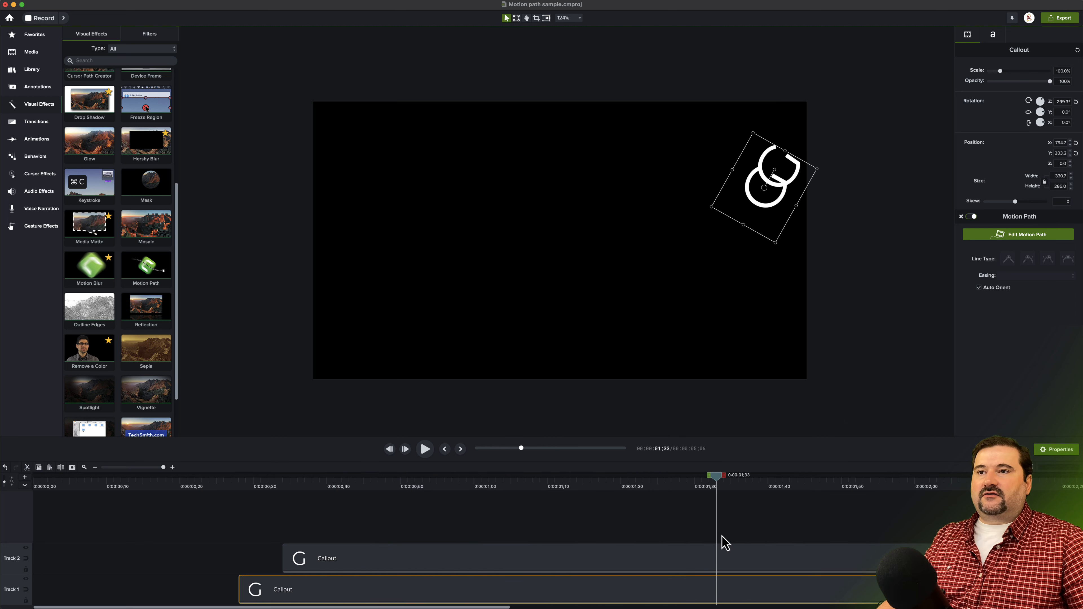
left_click(425, 568)
double_click(423, 562)
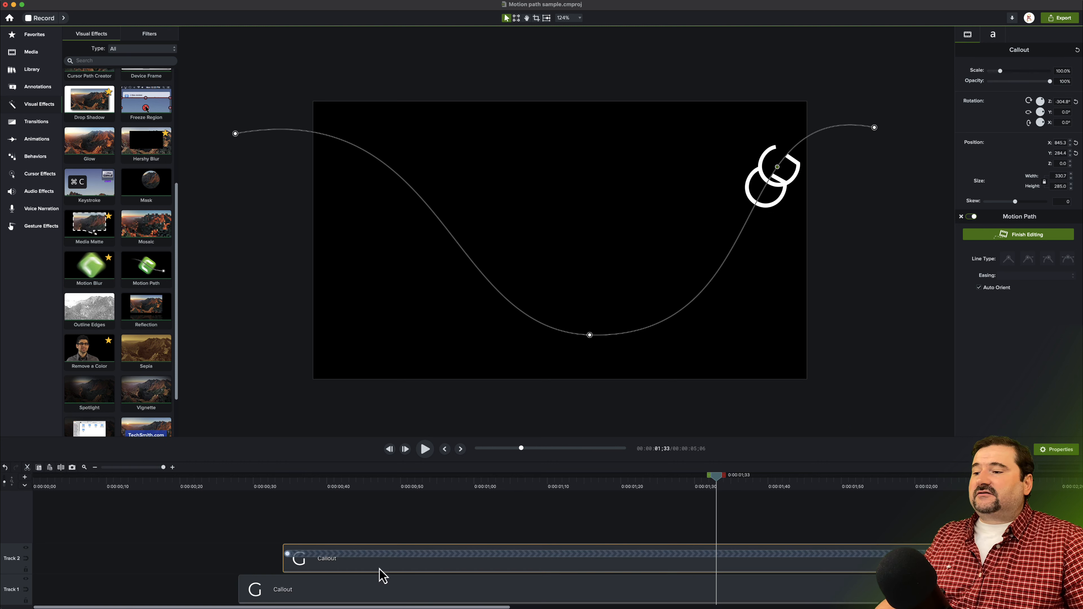
left_click_drag(386, 571, 425, 570)
left_click_drag(163, 467, 155, 467)
left_click_drag(287, 476, 414, 521)
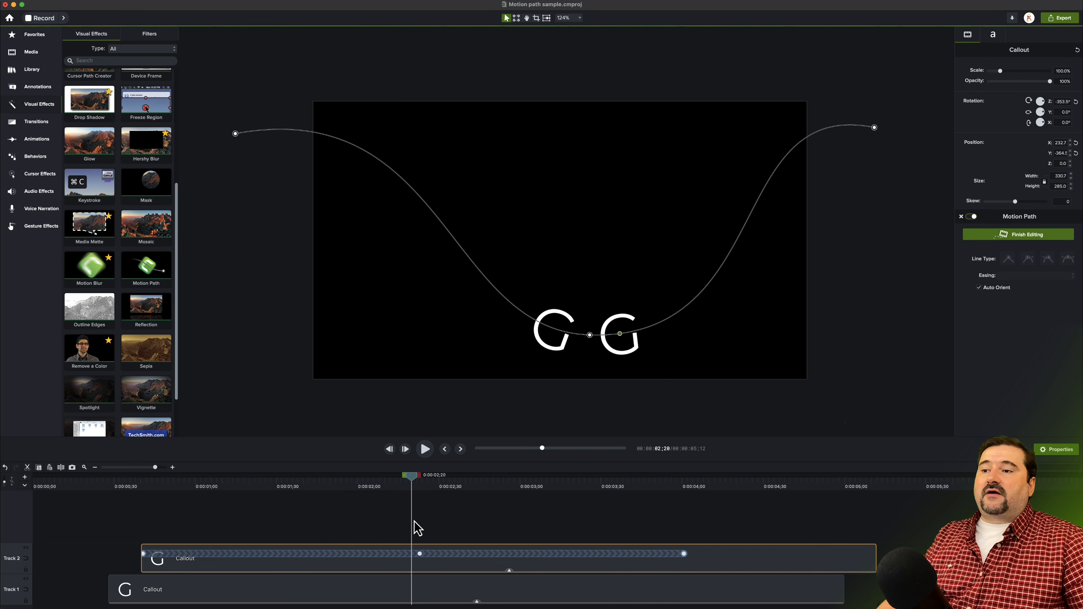
Step: Shift the Track 2 callout about 2 frames earlier, scrub to check the spacing, and select its middle path point
scroll(545, 307, "down", 4)
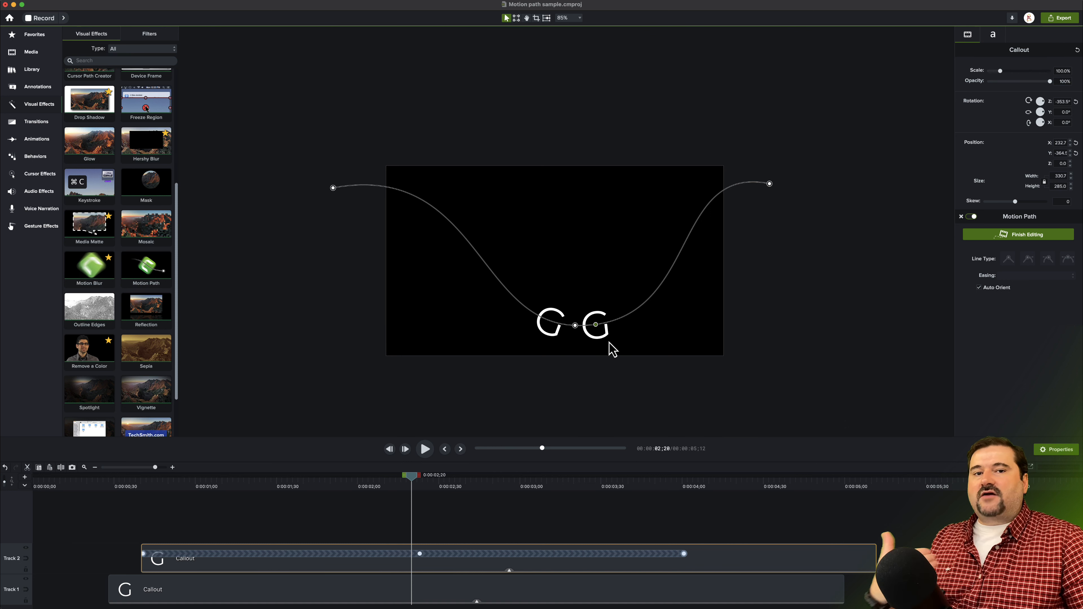
left_click_drag(733, 557, 728, 557)
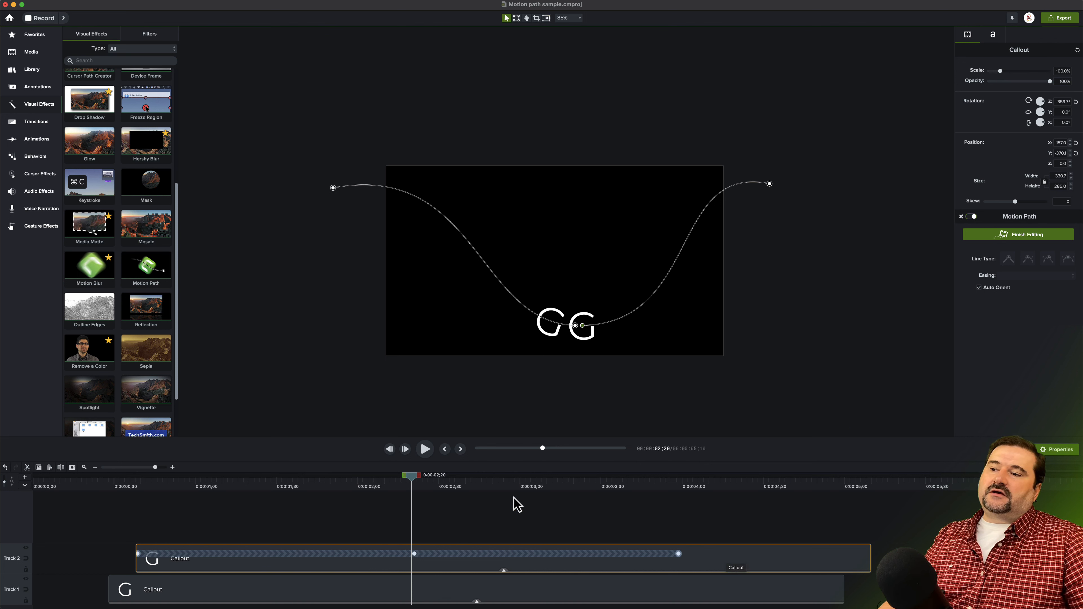
left_click_drag(401, 487, 430, 491)
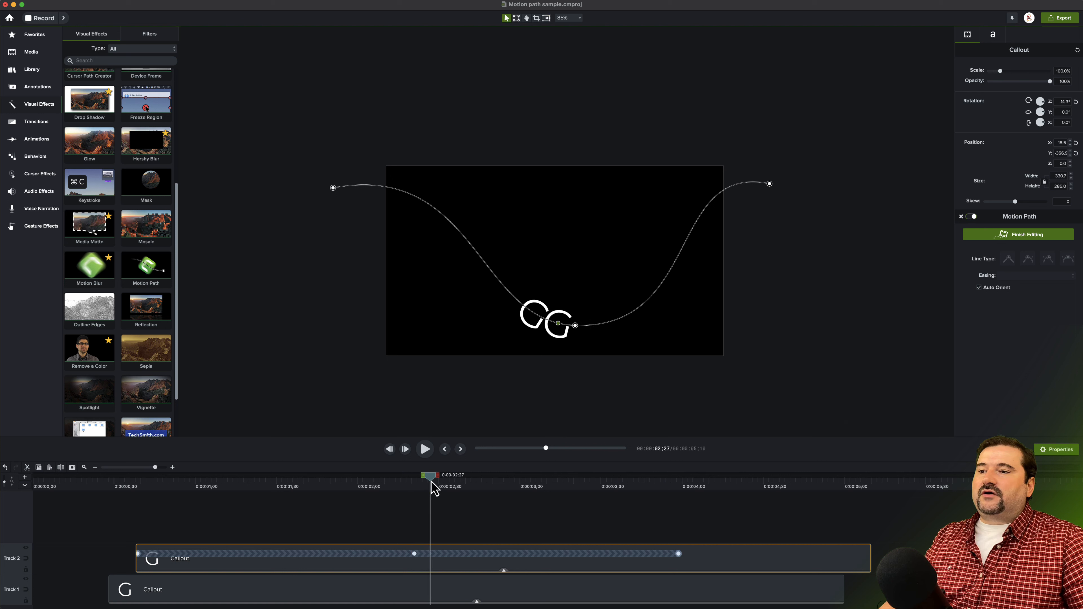
left_click(576, 326)
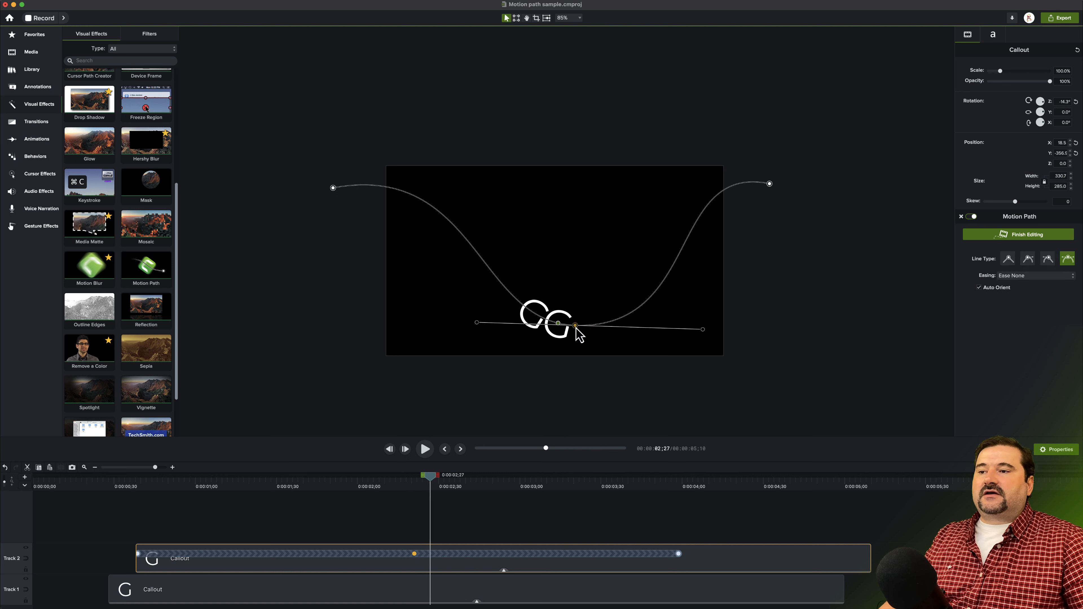
Step: Try Ease Out, followed by Ease Both, on the Track 2 callout's middle path point, scrubbing to compare the letter spacing
left_click(1038, 279)
left_click(1033, 268)
left_click_drag(430, 478, 493, 478)
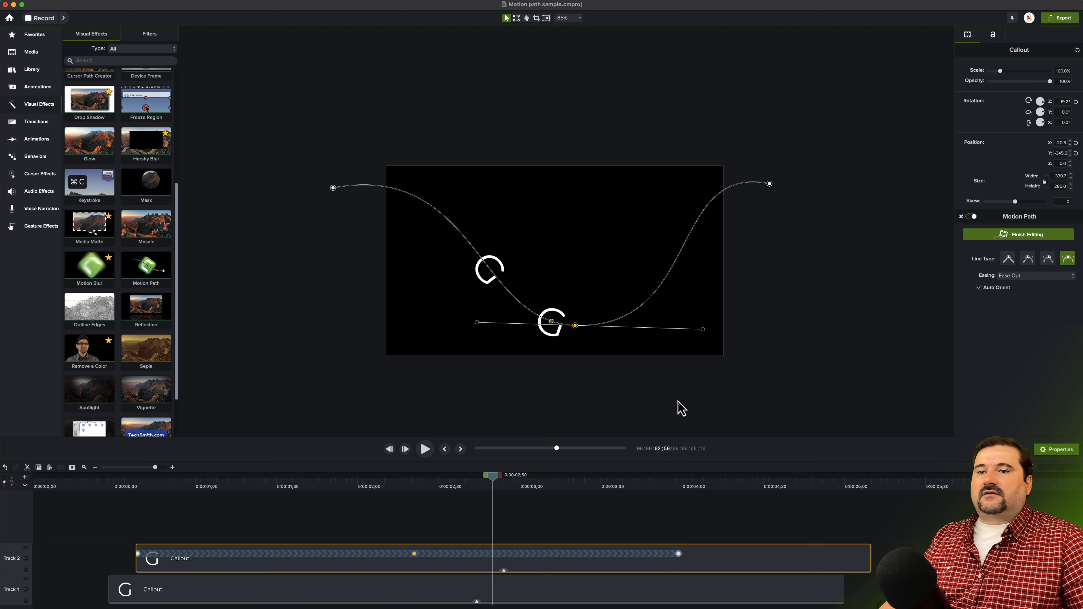
left_click(1017, 277)
left_click(1014, 259)
left_click_drag(496, 471, 504, 510)
Step: Try Ease In on the Track 2 callout's middle path point and play a short stretch to check the motion
left_click(1024, 277)
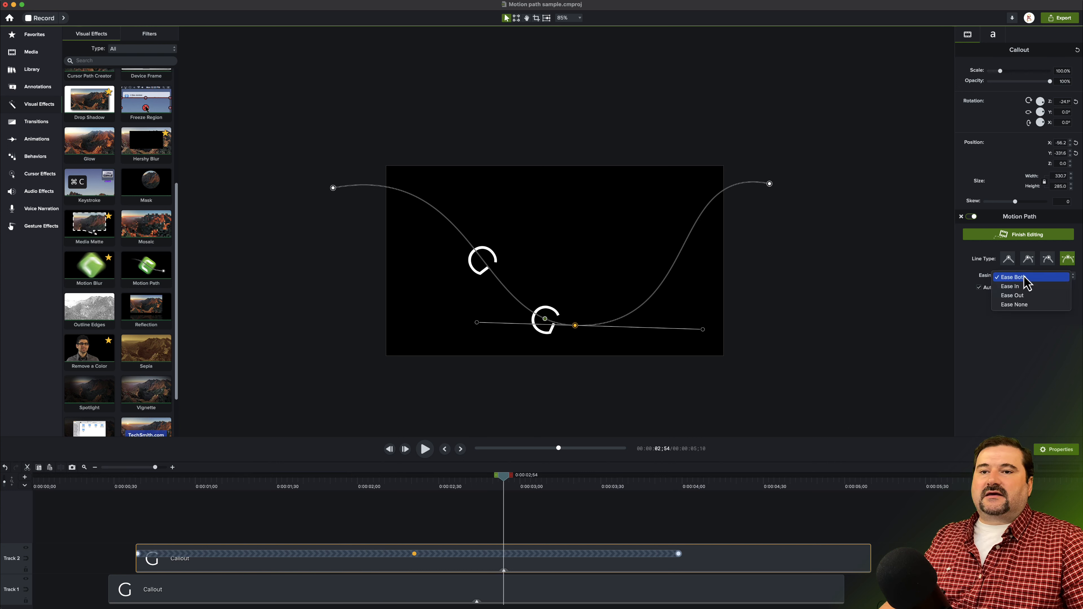
left_click(1018, 288)
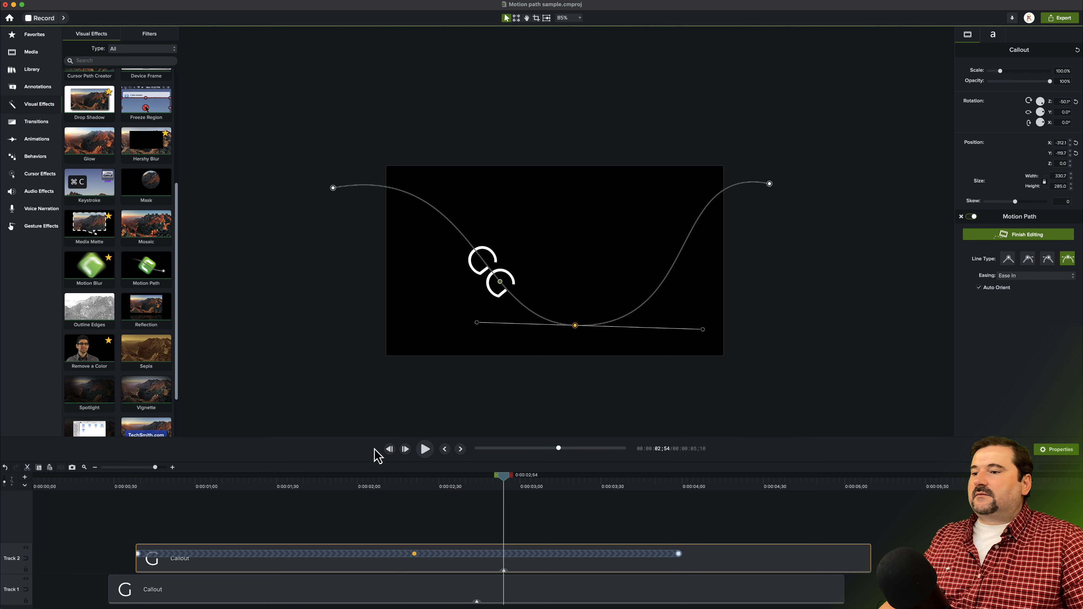
left_click(372, 483)
key("space")
key("space")
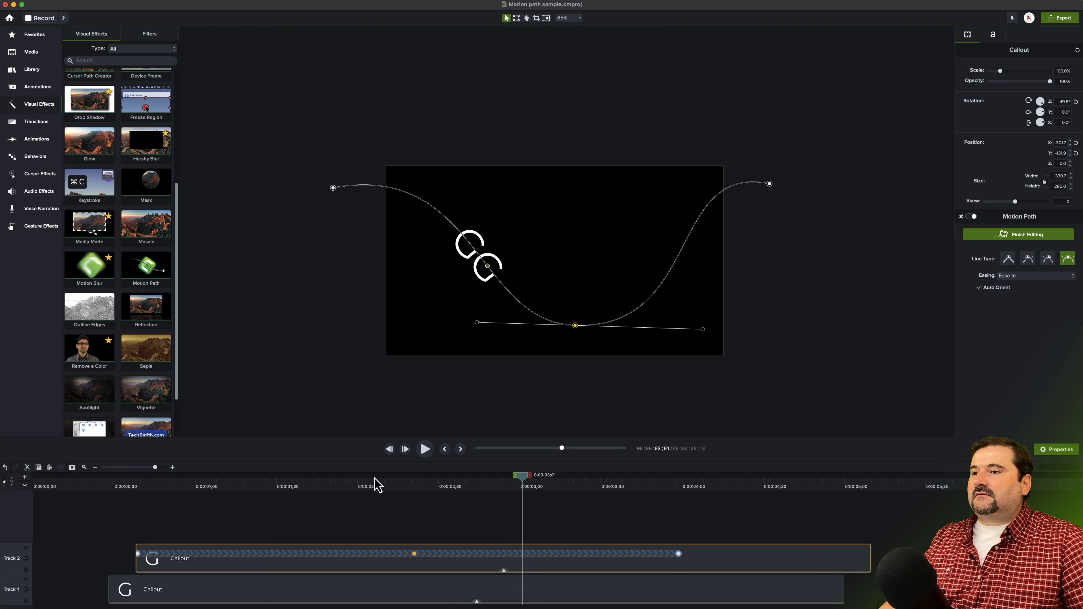
Step: Return the Track 2 callout's middle path point to Ease None and play the animation
left_click(1061, 278)
left_click(1035, 295)
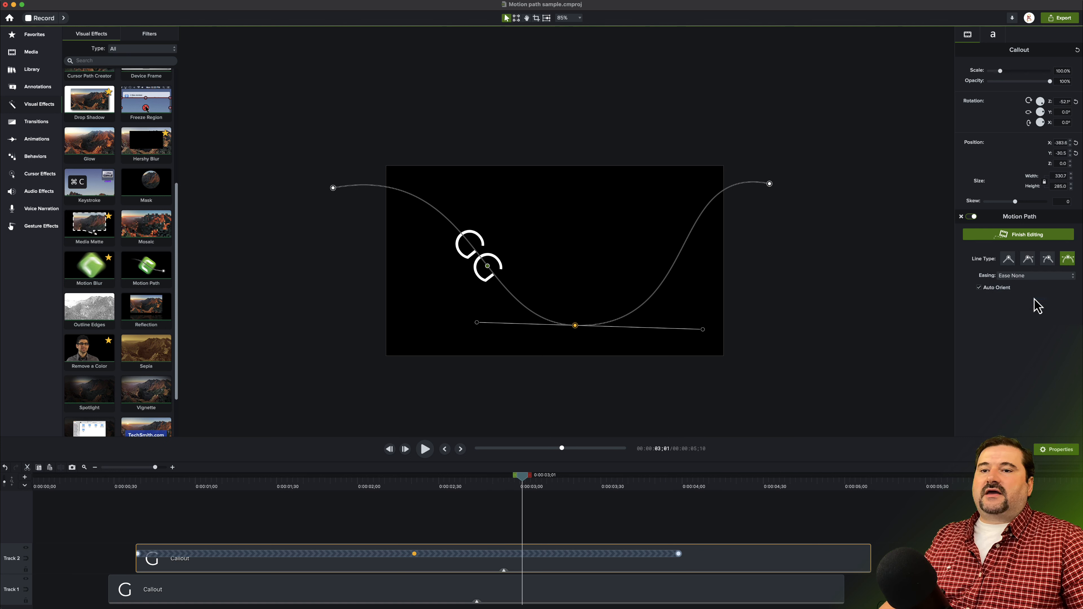
left_click(371, 482)
key("space")
key("space")
Step: Inspect the easing of the Track 2 path's start and end points and the Track 1 path's start and middle points
left_click(769, 184)
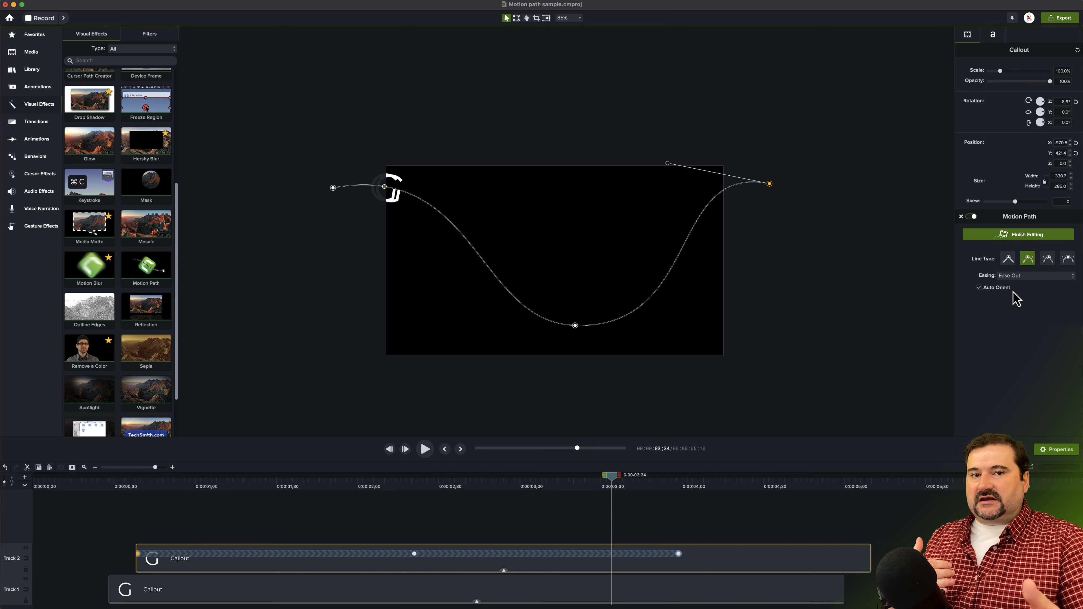
left_click(333, 188)
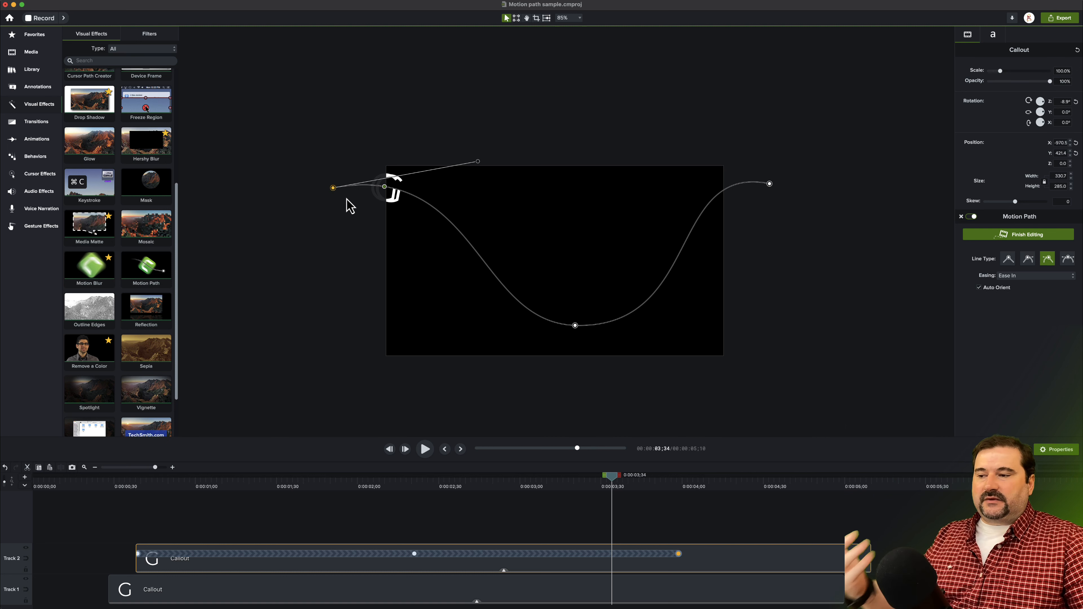
left_click(328, 586)
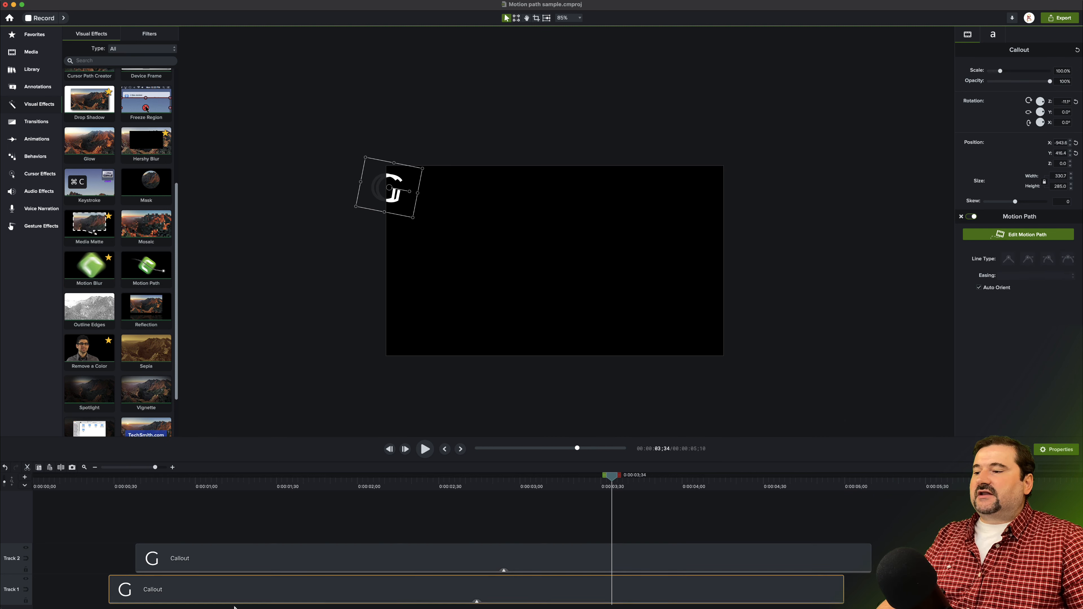
left_click(1026, 236)
left_click(769, 184)
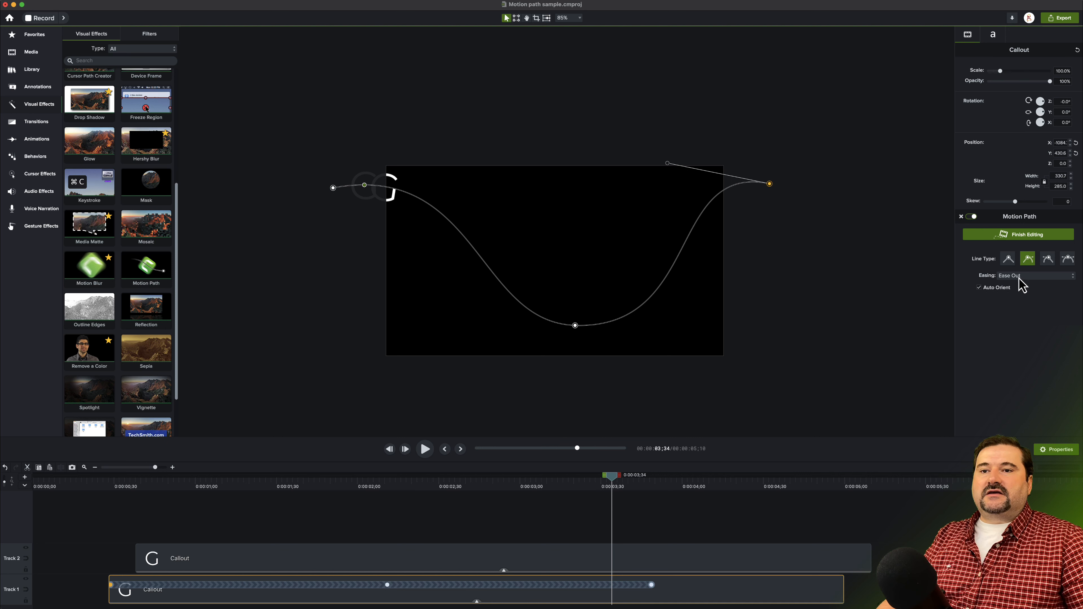
left_click(575, 326)
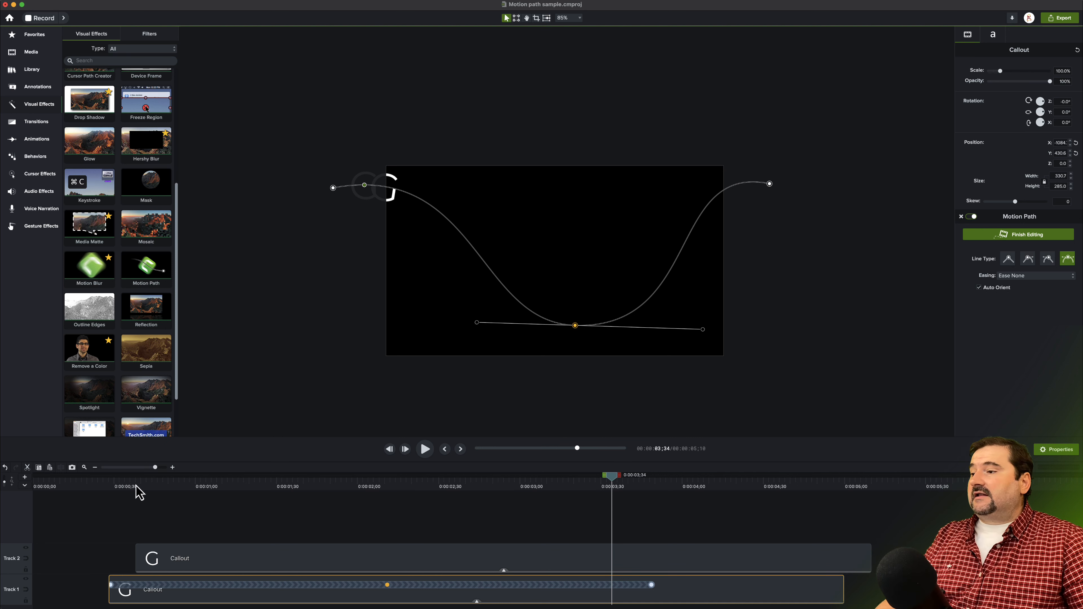
Step: Extend the Track 1 callout so it ends together with the Track 2 callout, and scrub through the animation
left_click(110, 486)
left_click_drag(110, 486, 681, 524)
left_click(705, 569)
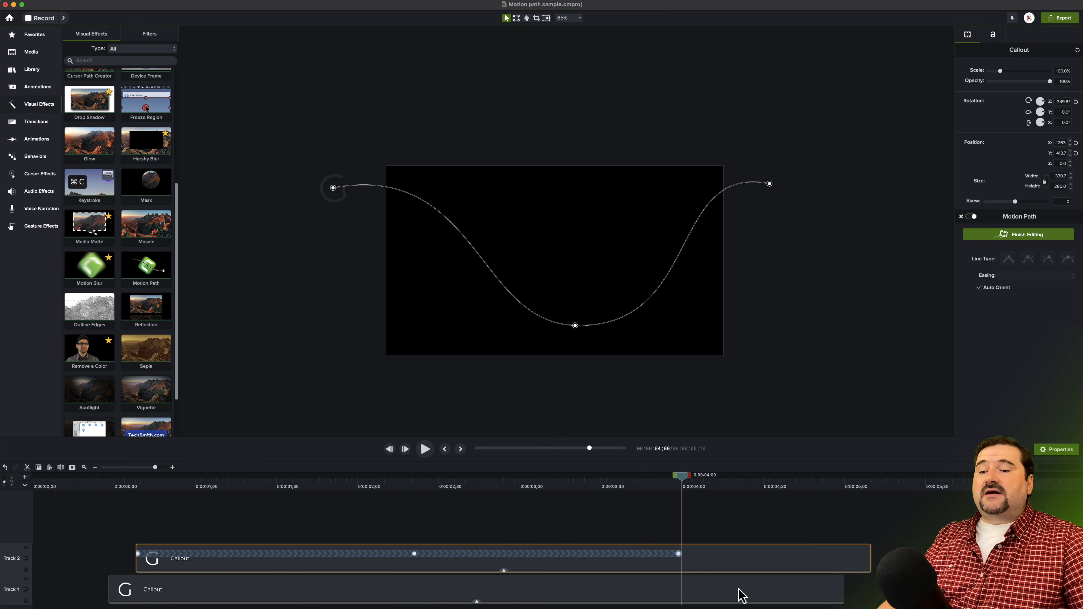
left_click(842, 591)
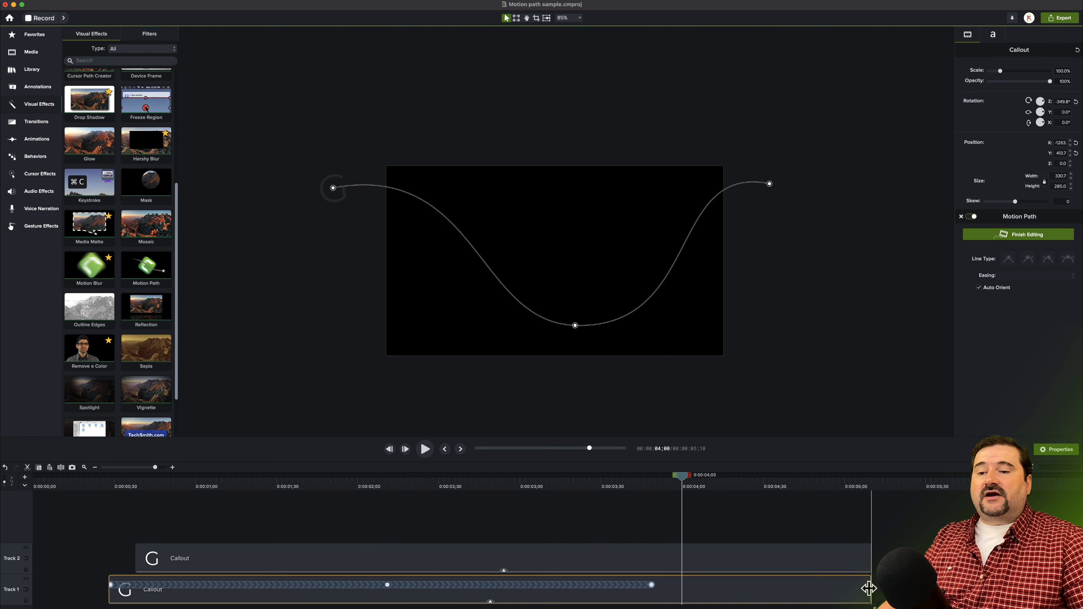
left_click_drag(685, 484, 405, 499)
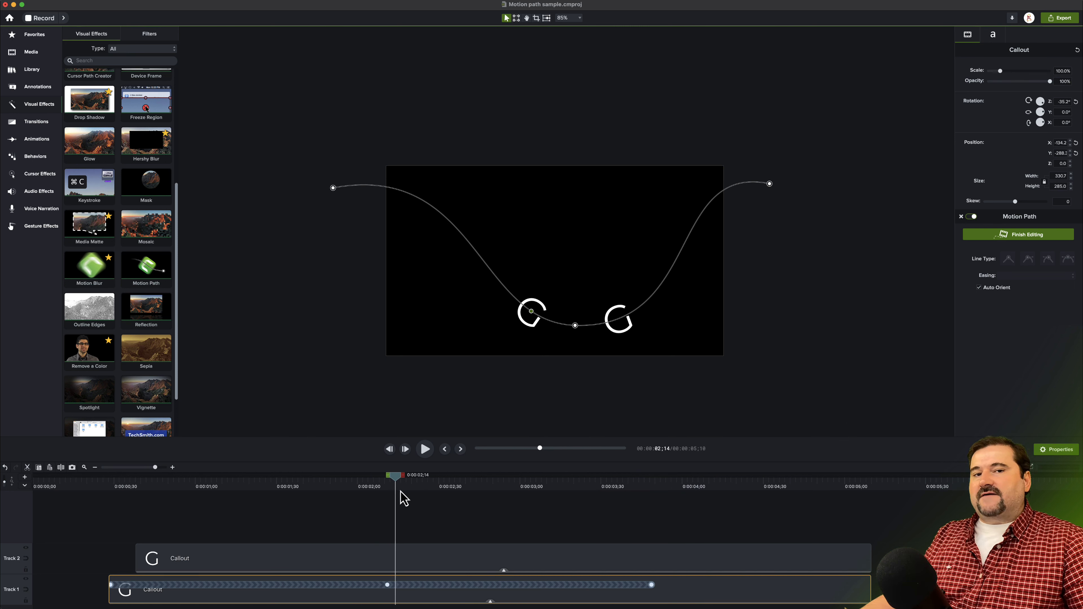
Step: Copy the Track 2 callout and paste copies onto Tracks 3 to 6, each starting about 11 frames after the previous one
scroll(606, 322, "up", 5)
scroll(604, 318, "up", 1)
scroll(604, 318, "down", 1)
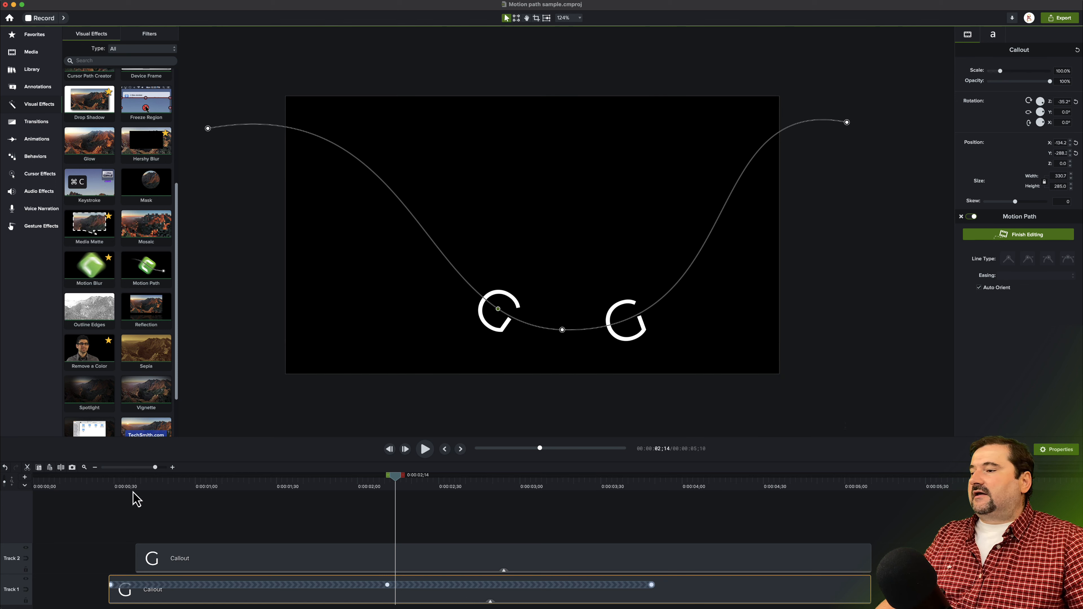
mouse_move(128, 487)
left_mouse_down()
mouse_move(110, 487)
mouse_move(135, 486)
left_mouse_up()
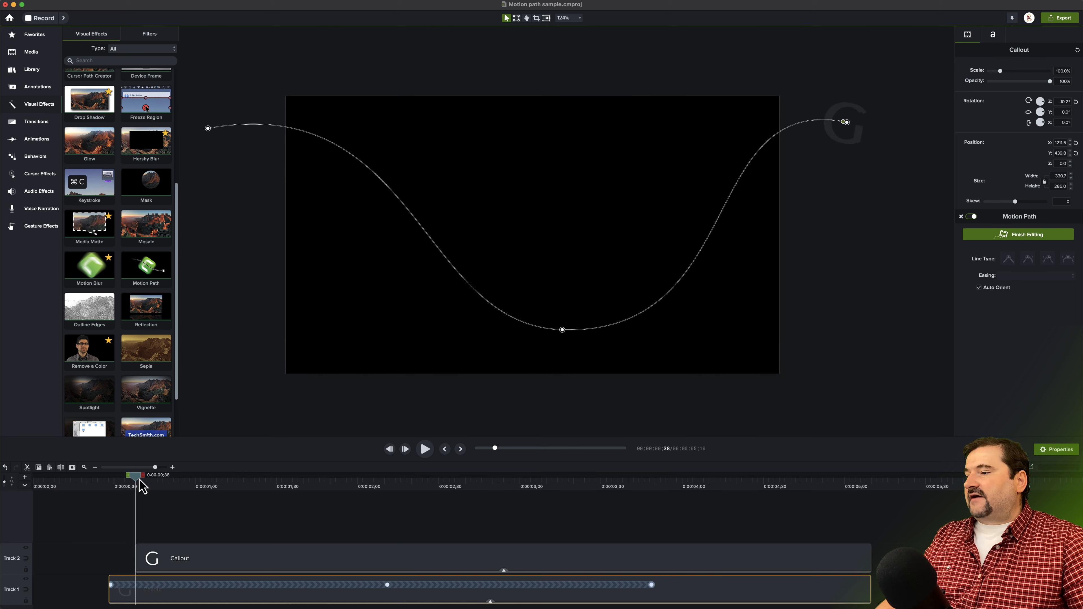
left_click(204, 558)
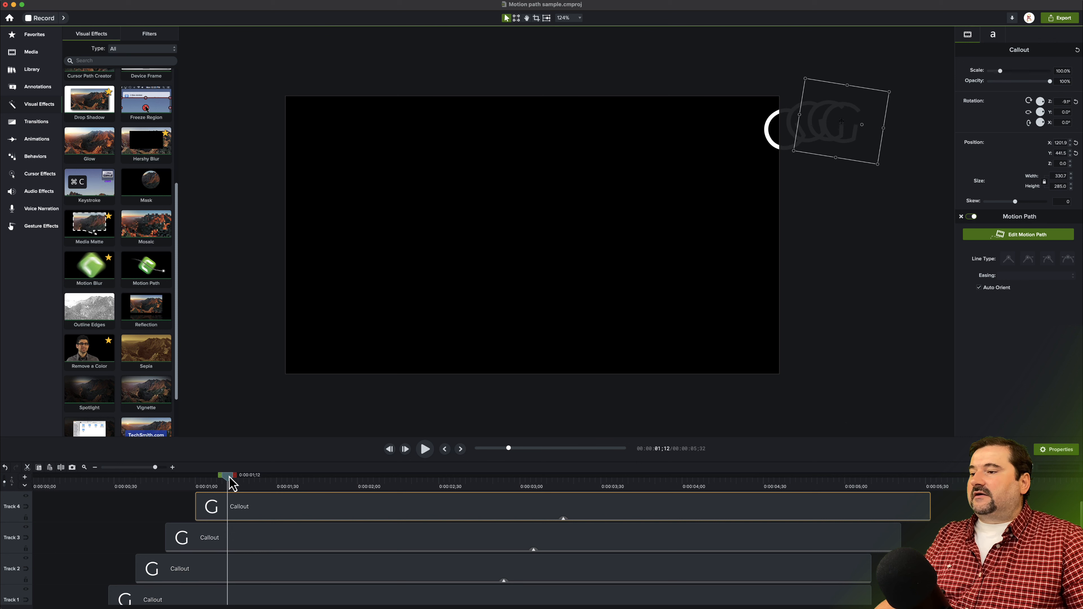
scroll(239, 497, "up", 2)
left_click_drag(230, 483, 261, 483)
key("super+v")
scroll(285, 518, "up", 1)
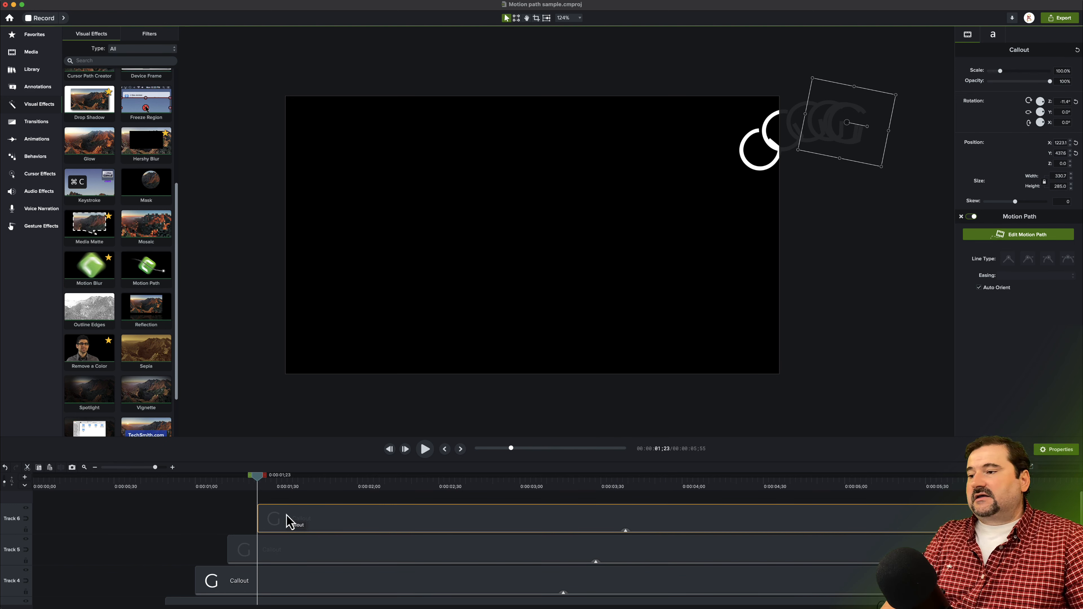
Step: Paste another G callout onto Track 7, starting 8 frames after the Track 6 copy
key("Right")
key("Right")
key("Right")
key("Right")
key("Right")
key("Right")
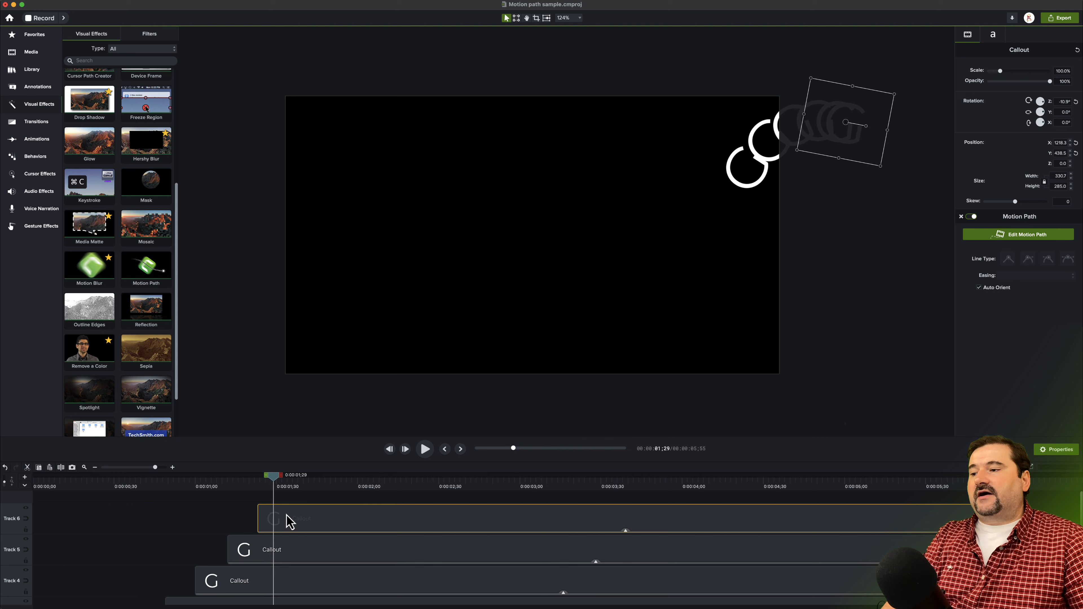
key("Right")
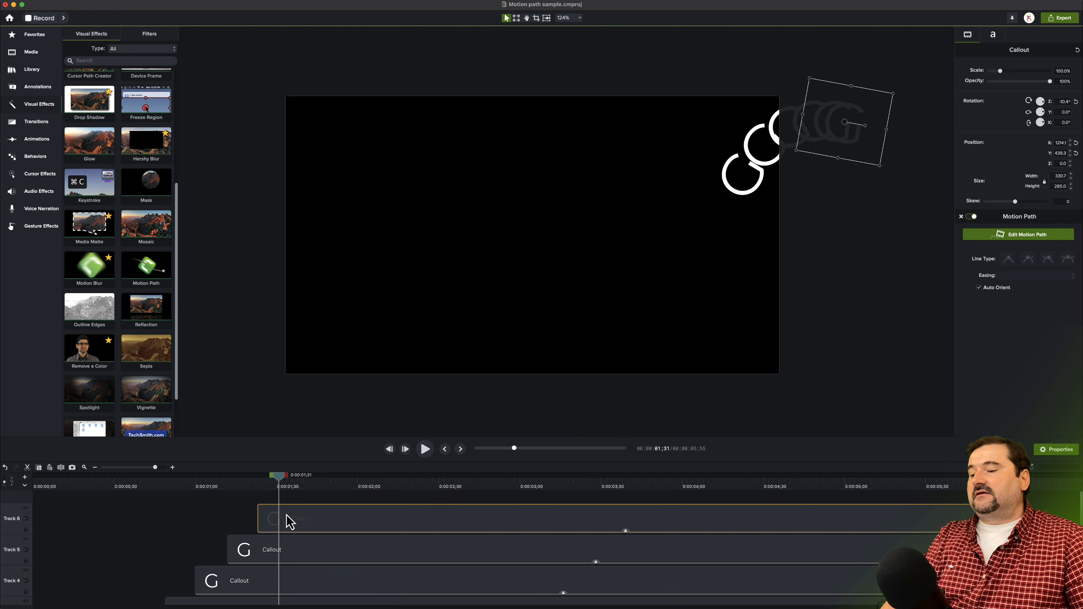
key("super+v")
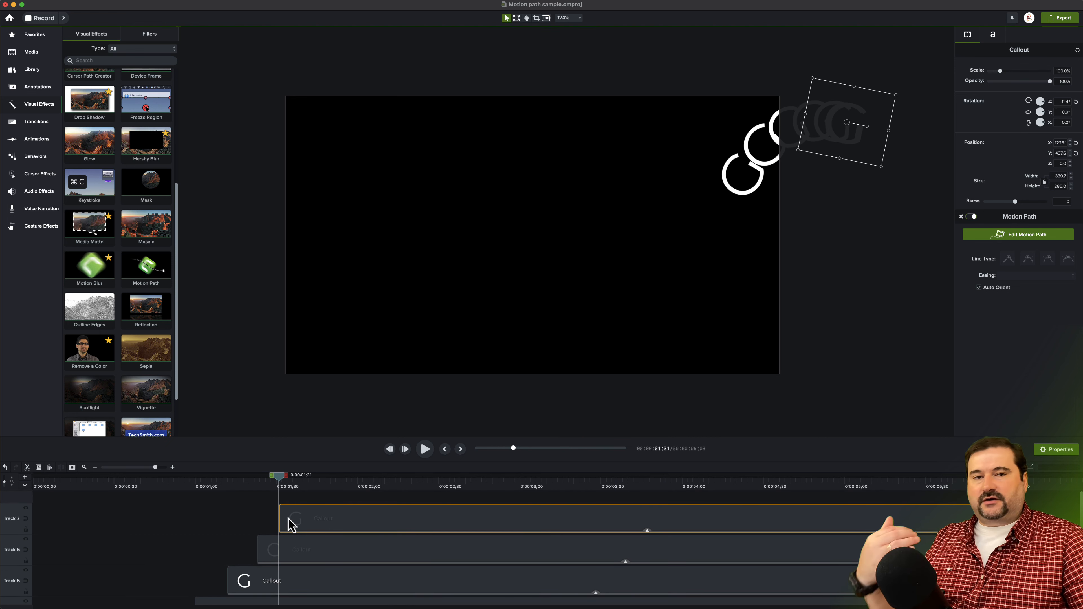
Step: Enlarge the timeline area and paste G callouts onto Tracks 8 to 11, each starting 5 frames after the previous one
left_click_drag(301, 461, 298, 348)
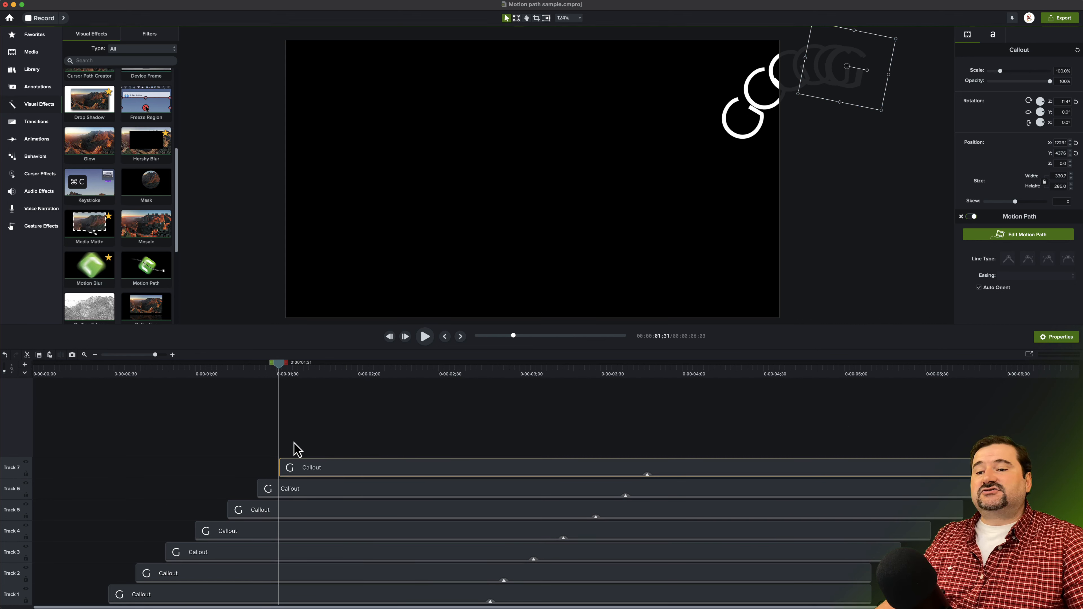
key("Right")
key("Right")
key("Right")
key("Right")
key("Right")
key("super+v")
key("Right")
key("Right")
key("Right")
key("Right")
key("Right")
key("super+v")
key("Right")
key("Right")
key("Right")
key("Right")
key("Right")
key("super+v")
key("Right")
key("Right")
key("Right")
key("Right")
key("Right")
key("super+v")
Step: Shift the callouts on Tracks 5 to 7 about 3 to 4 frames earlier and those on Tracks 9 to 11 slightly later
left_click_drag(301, 496, 253, 517)
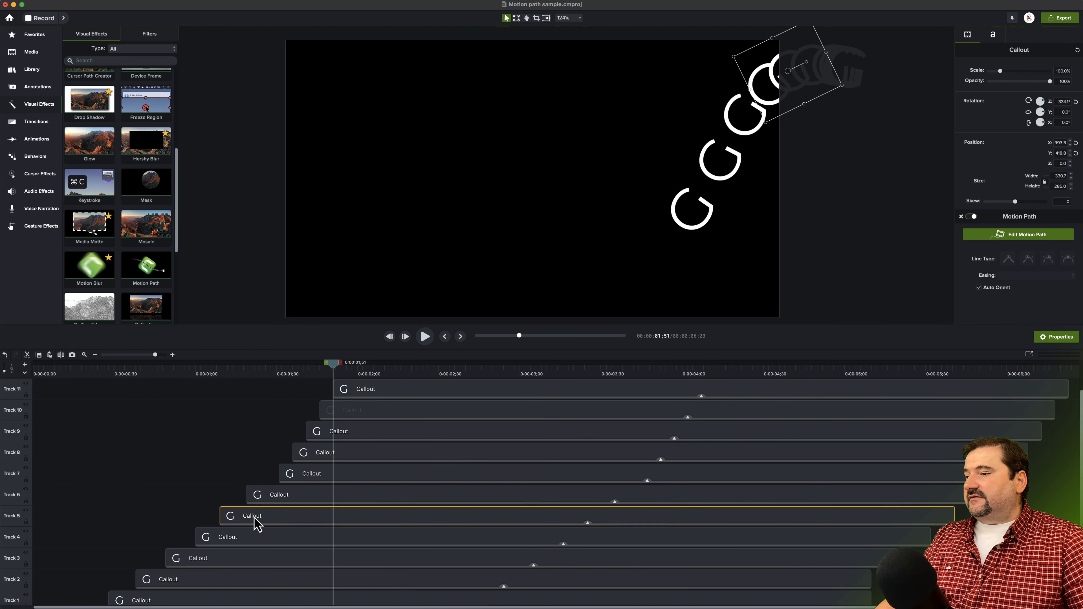
left_click_drag(301, 481, 290, 481)
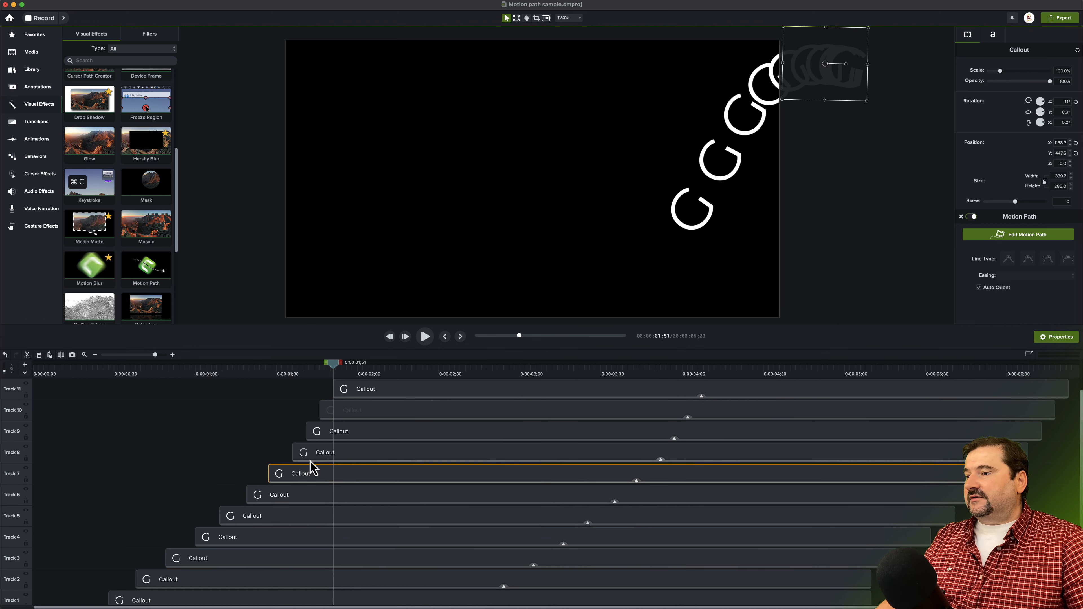
left_click_drag(343, 436, 377, 391)
left_click(361, 416)
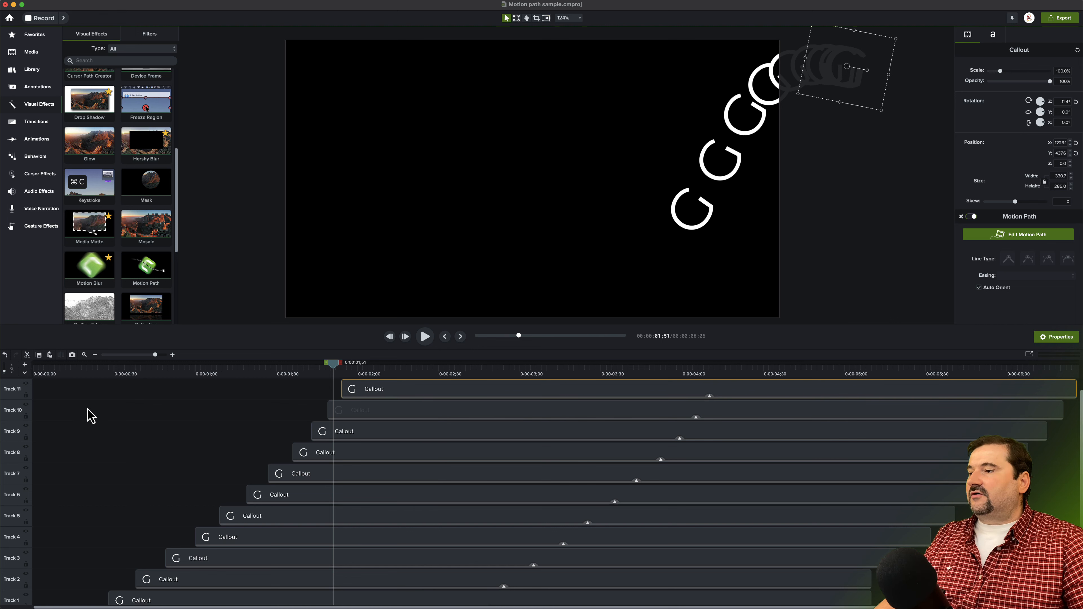
Step: Play the staggered callouts from before the first one starts and scrub through to check the letter spacing
left_click(90, 374)
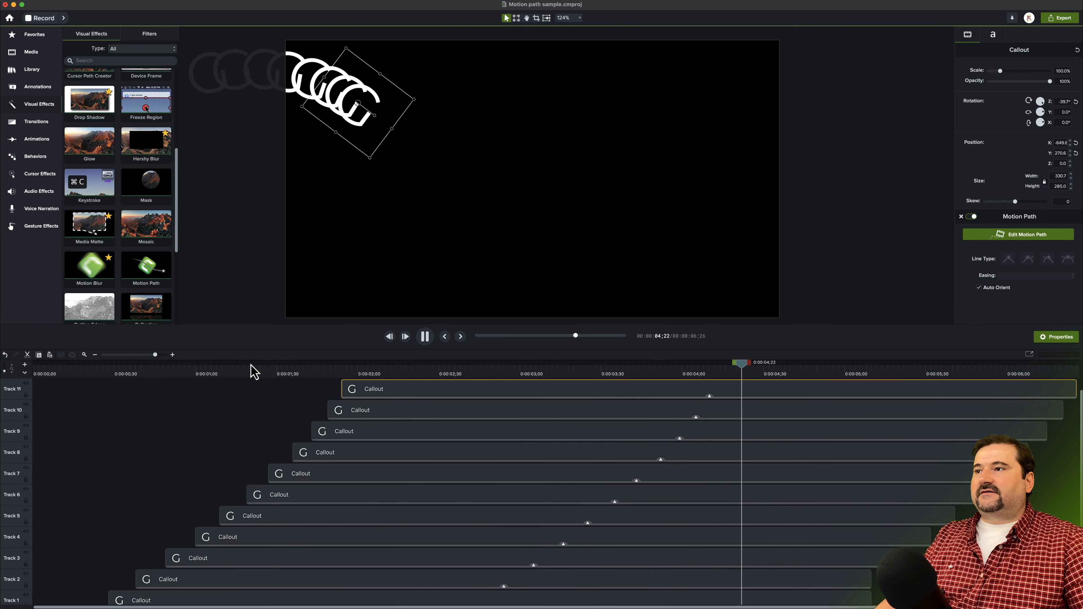
key("space")
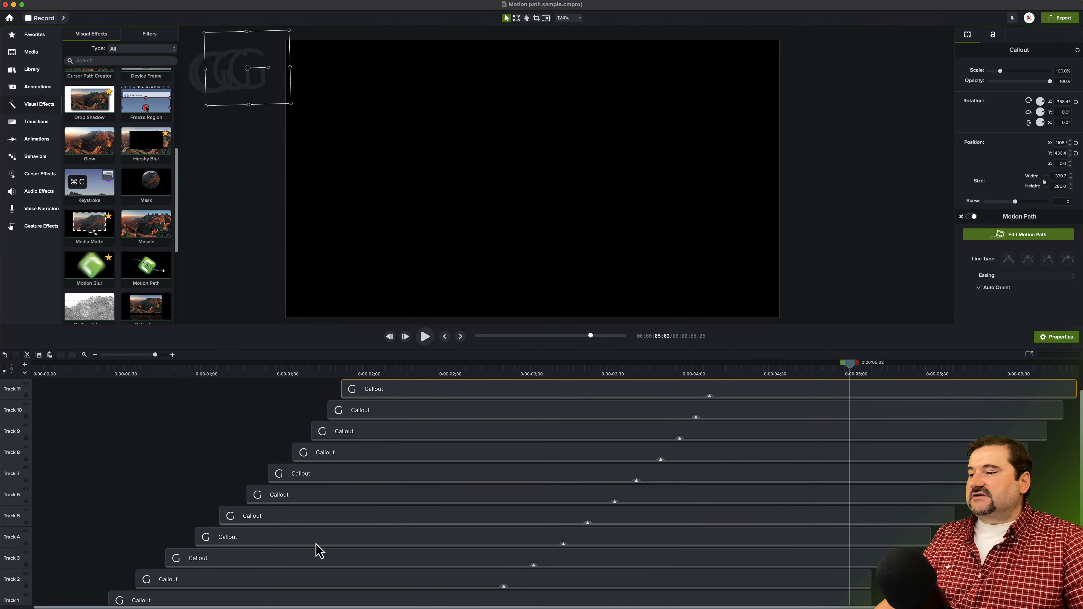
left_click(124, 372)
left_click_drag(127, 375, 503, 429)
Step: Select the Track 2 callout and finish editing its motion path
left_click(182, 585)
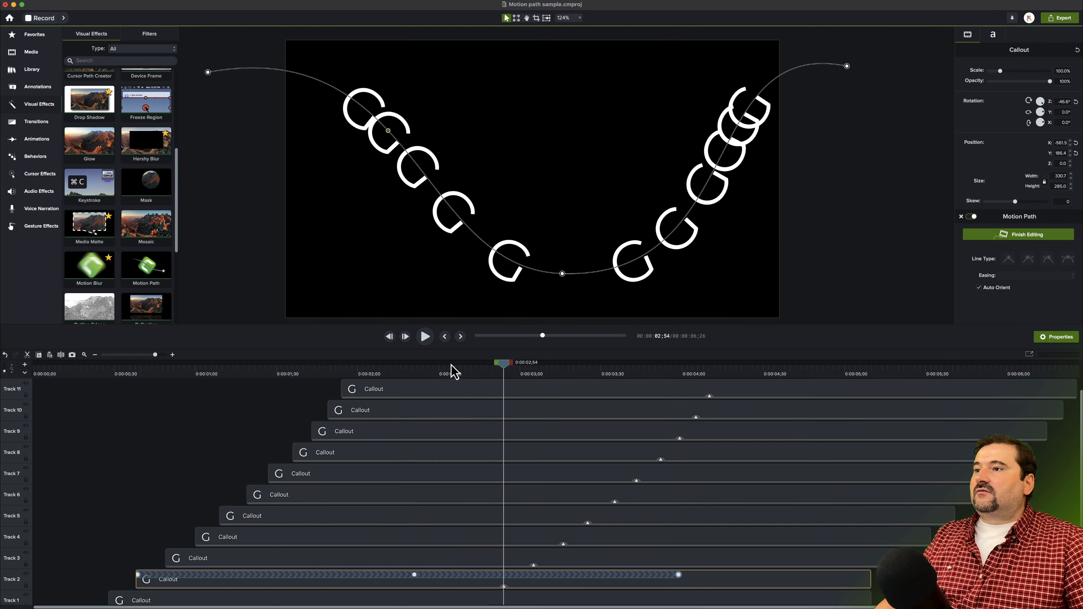
left_click(383, 142)
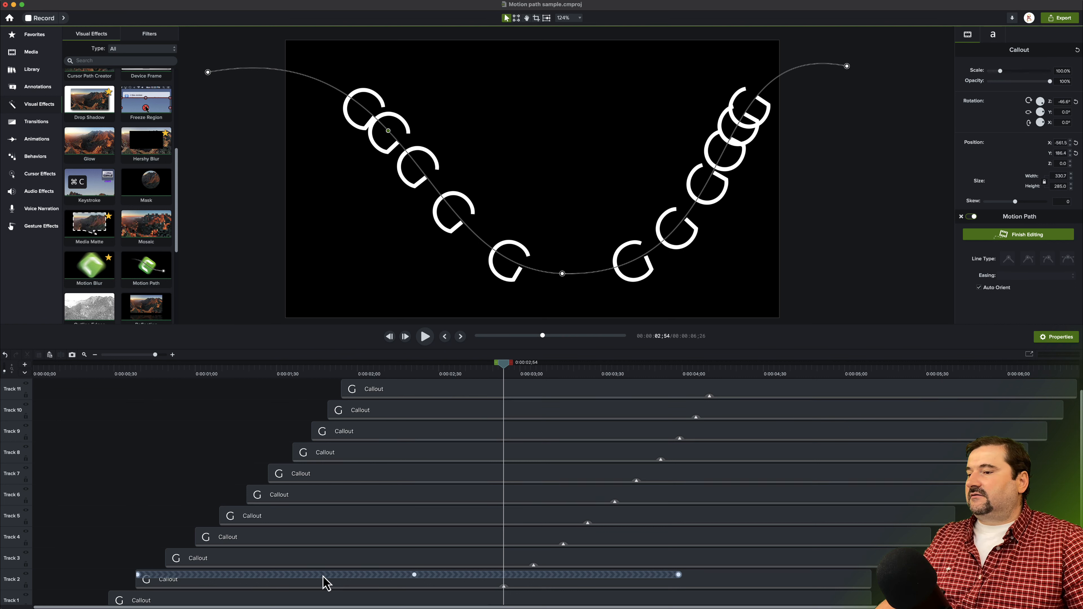
left_click(330, 586)
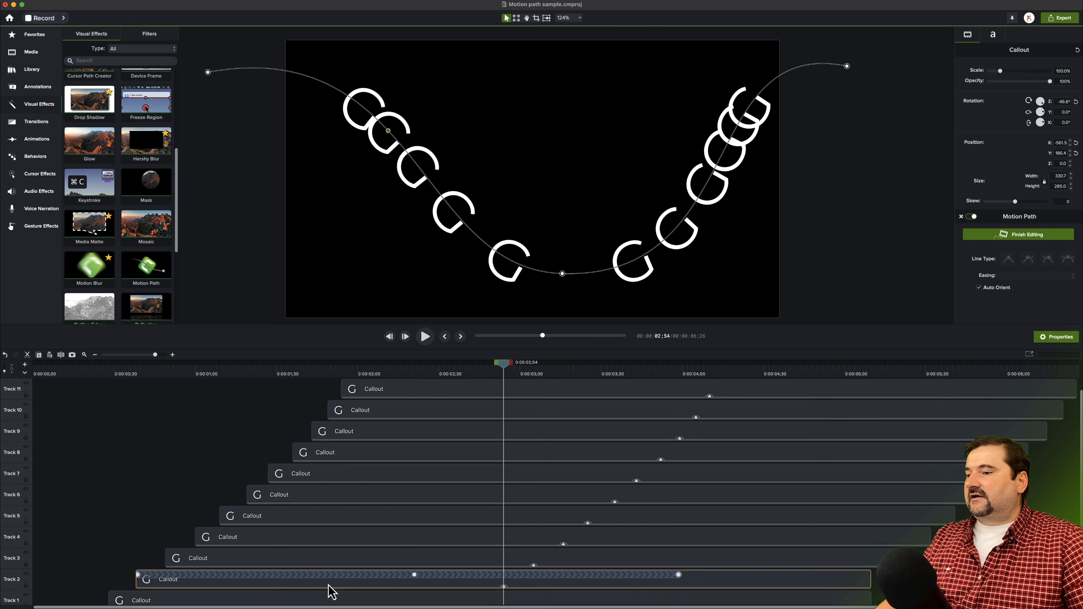
left_click(384, 158)
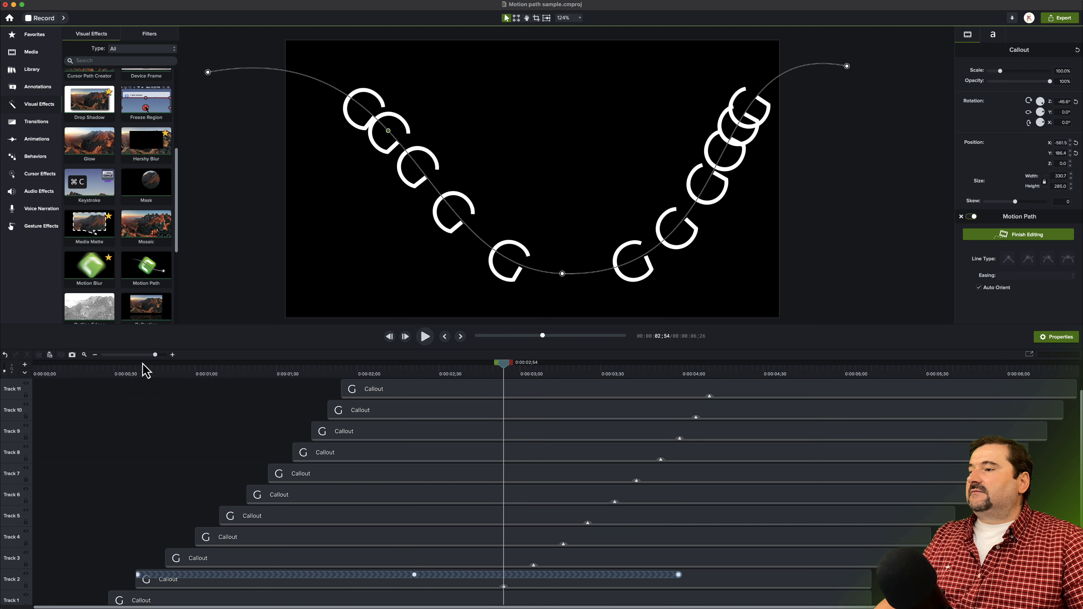
left_click(152, 369)
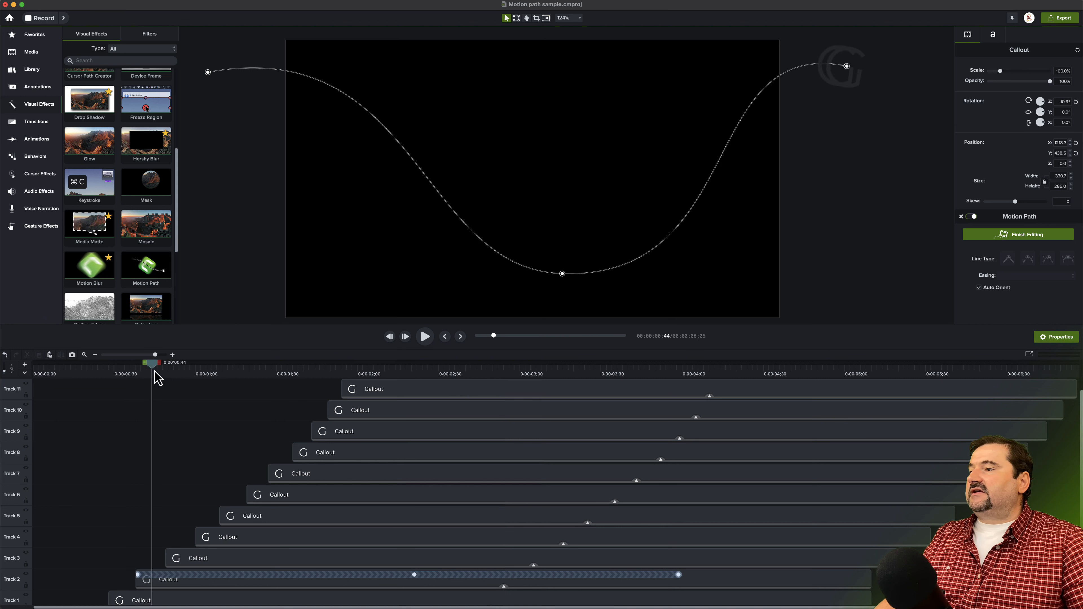
left_click(1067, 235)
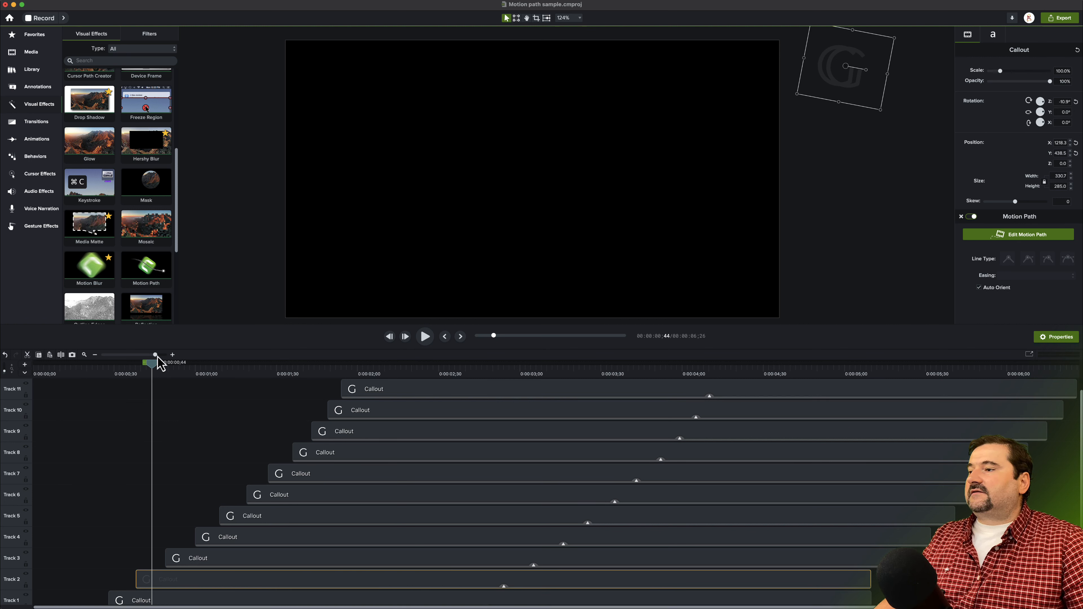
Step: With the playhead at about 2;31, replace the Track 2 callout's letter with "r" and the Track 3 callout's with "a"
left_click_drag(151, 362, 446, 387)
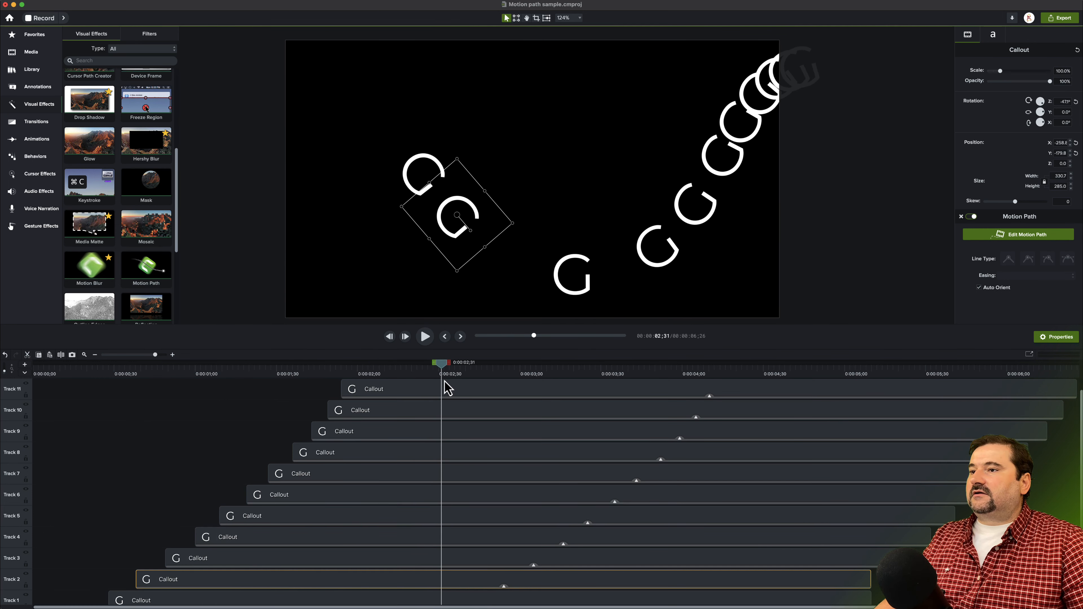
double_click(450, 241)
type("r")
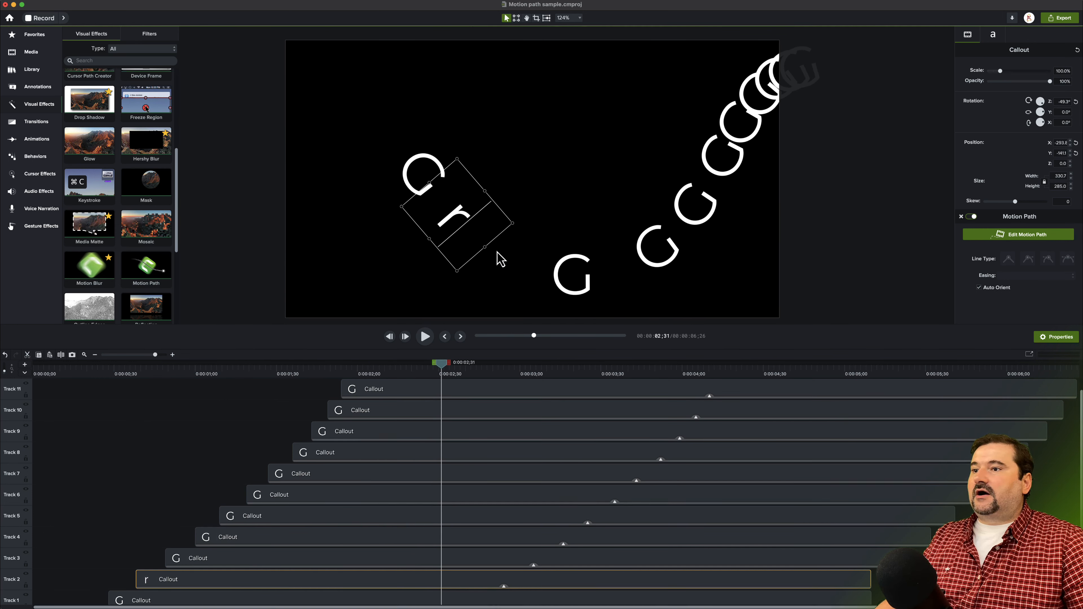
double_click(561, 279)
type("a")
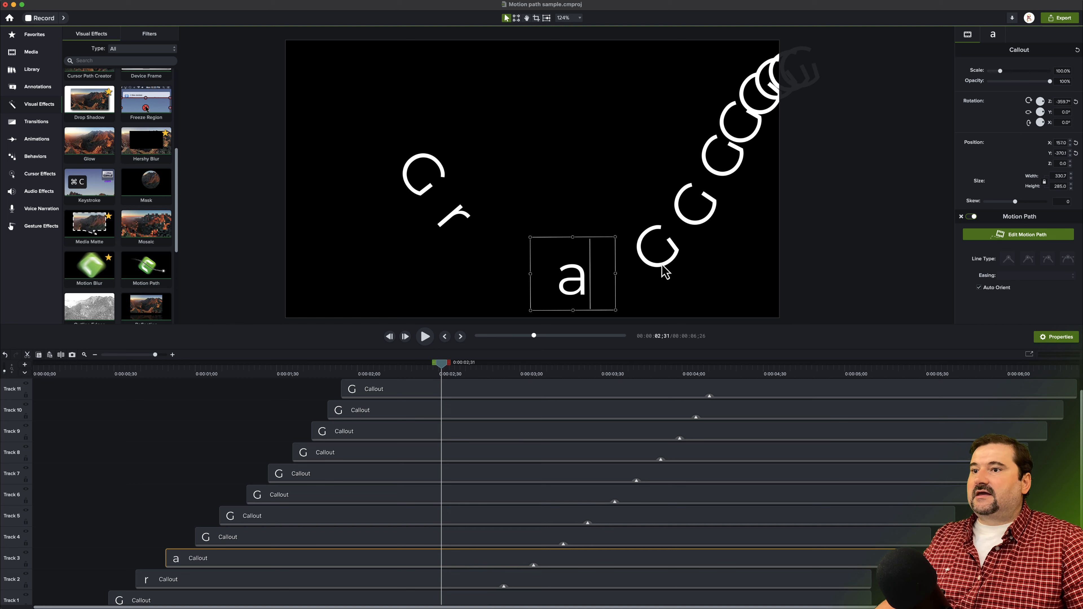
Step: Replace the letters of the callouts on Tracks 4, 5 and 6 with "p", "h" and "i"
double_click(665, 270)
type("p")
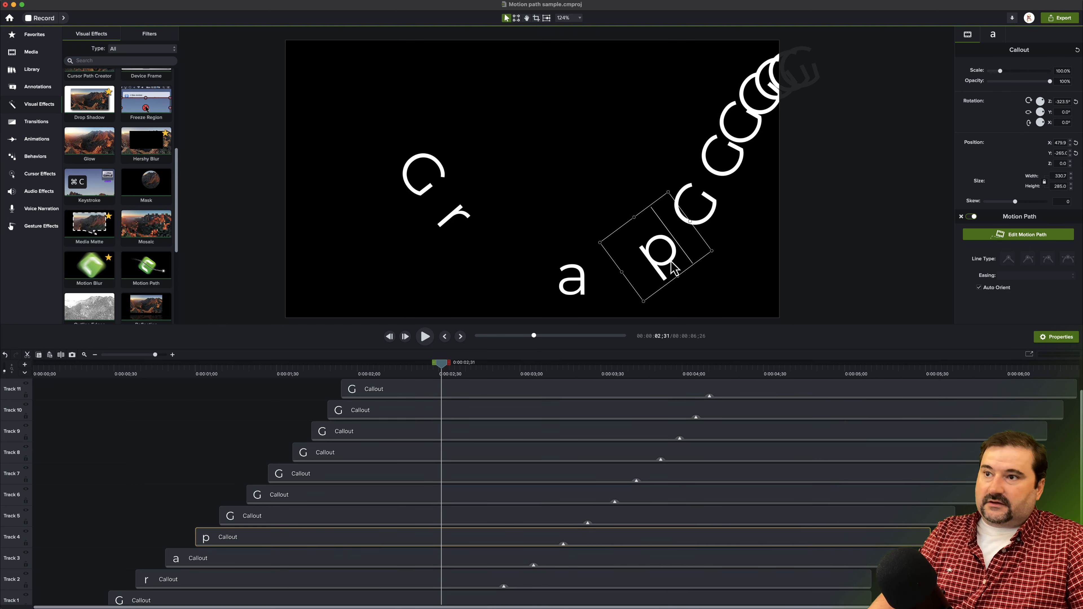
double_click(705, 231)
type("h")
double_click(740, 171)
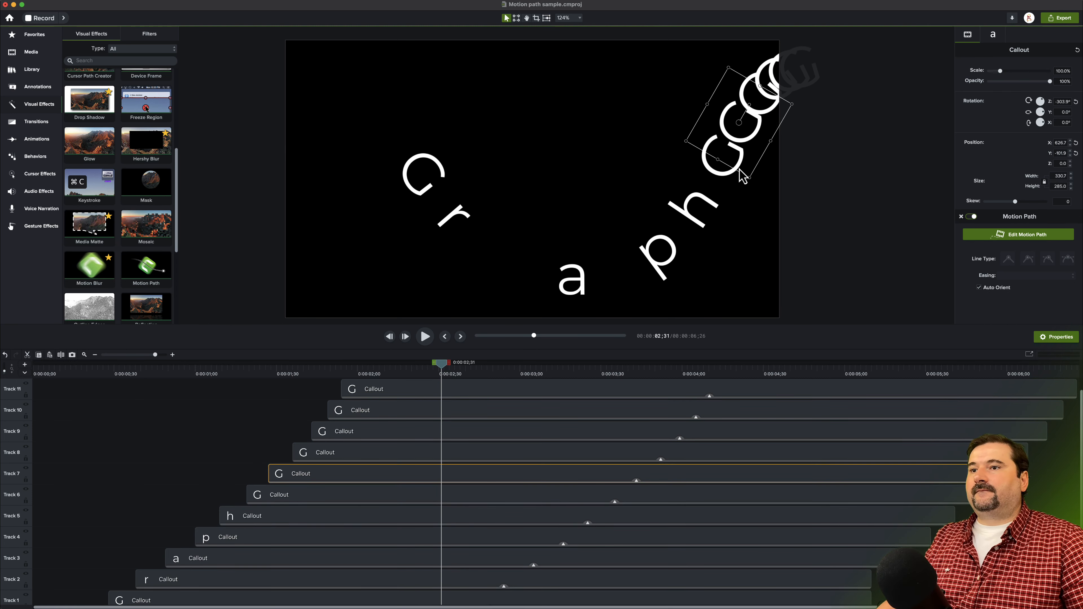
type("i")
Step: With the playhead at 3;06, replace the letters of the Tracks 7, 8 and 9 callouts with "c", "i" and "o"
left_click_drag(441, 363, 529, 371)
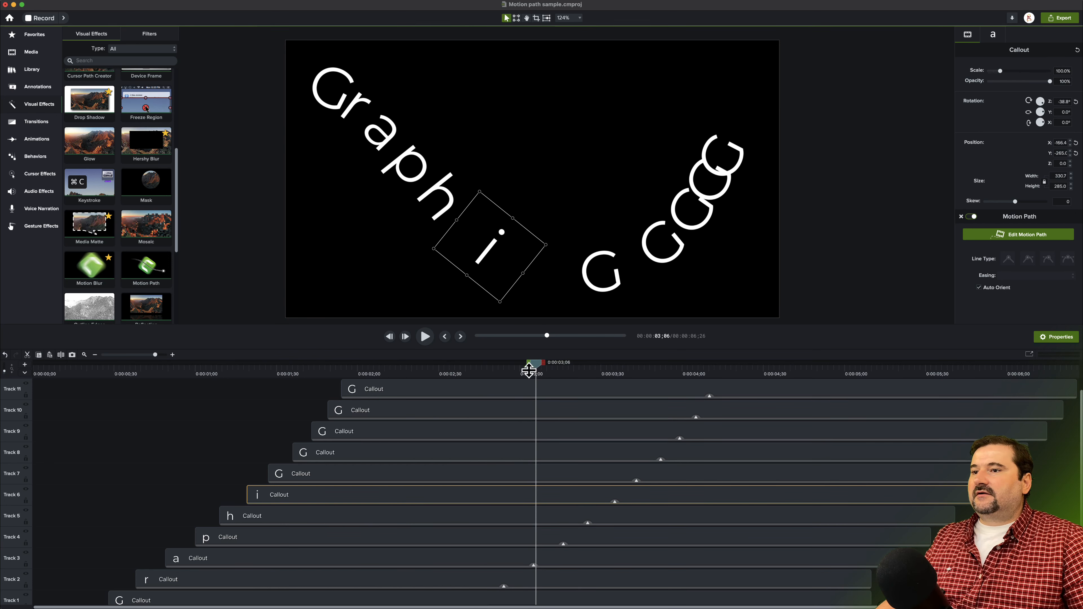
double_click(588, 295)
type("c")
double_click(671, 269)
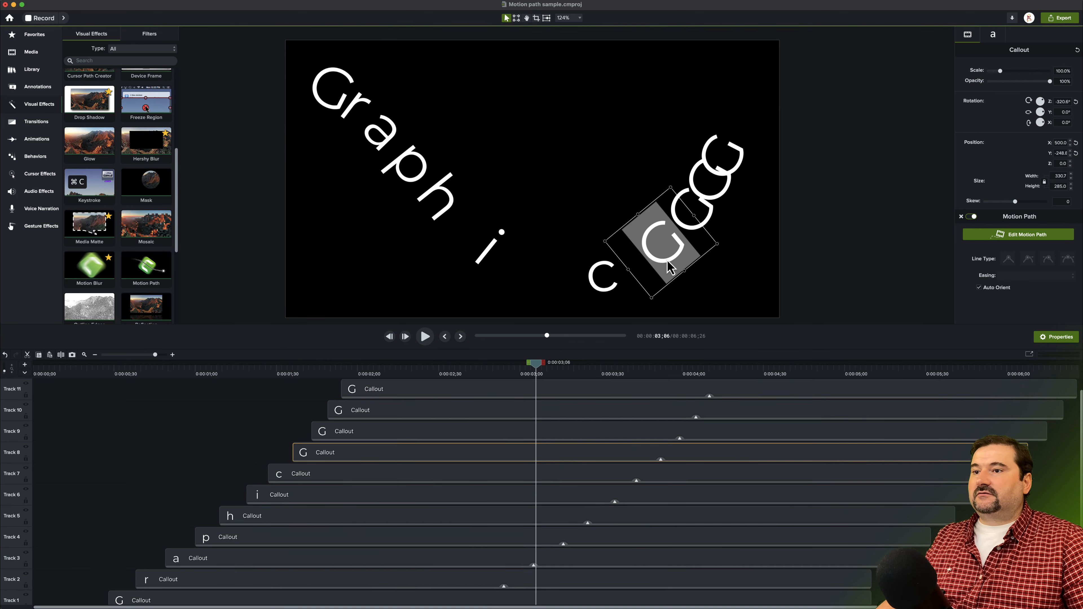
type("i")
double_click(708, 224)
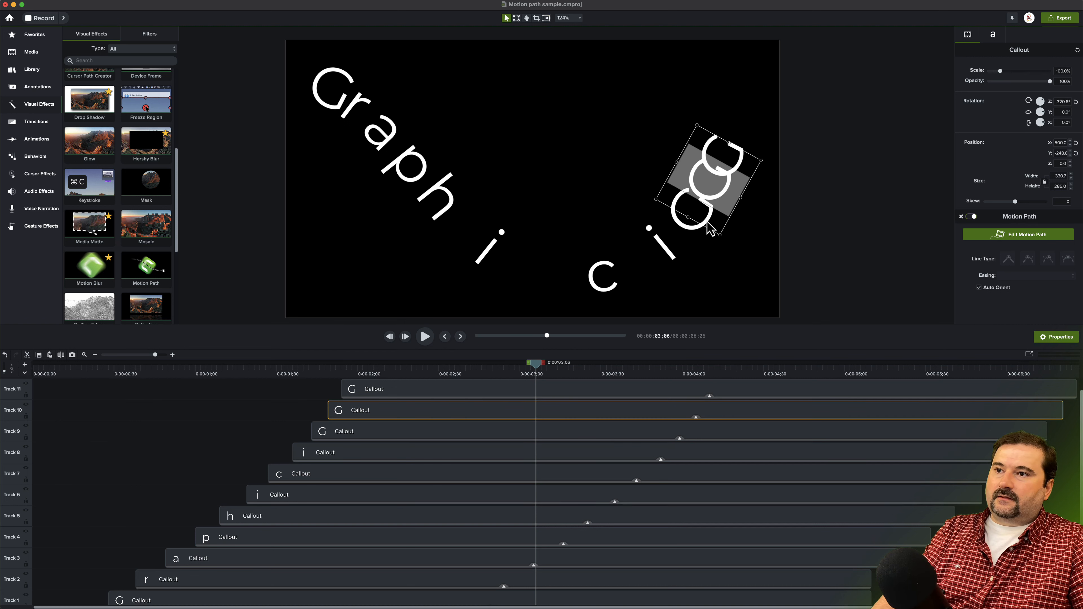
double_click(697, 234)
type("o")
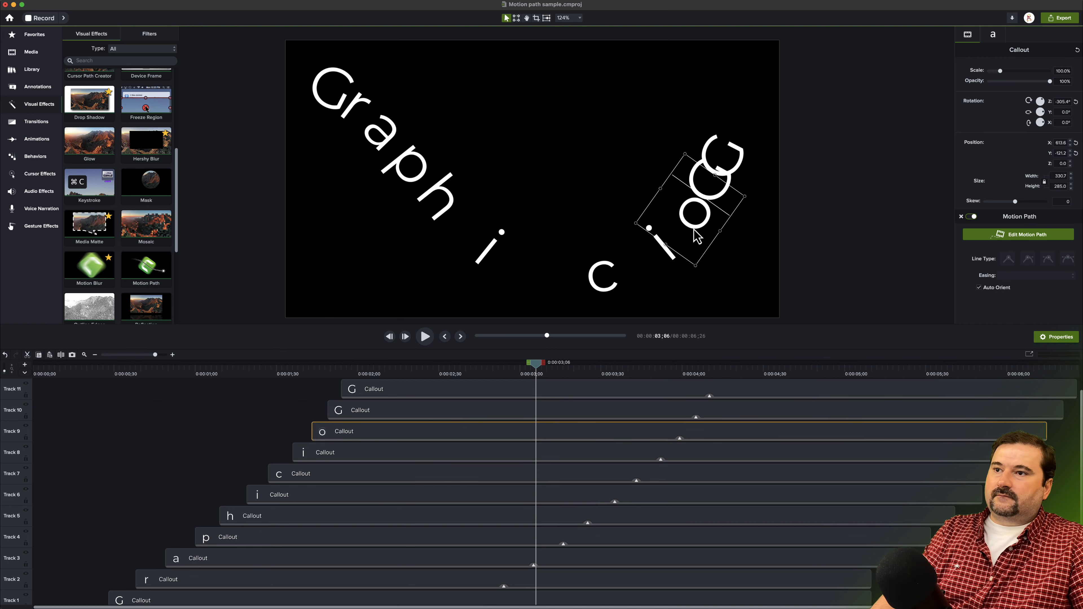
Step: With the playhead at 3;29, replace the Track 10 callout's letter with "u" and the Track 11 callout's with "s", then deselect
double_click(721, 204)
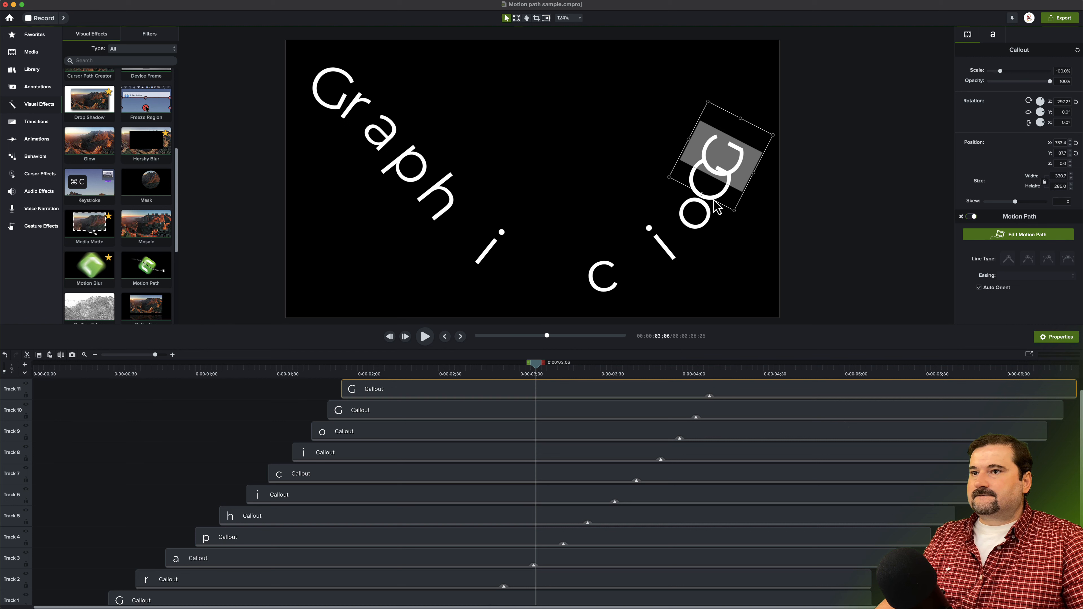
left_click_drag(532, 374, 601, 378)
left_click(583, 294)
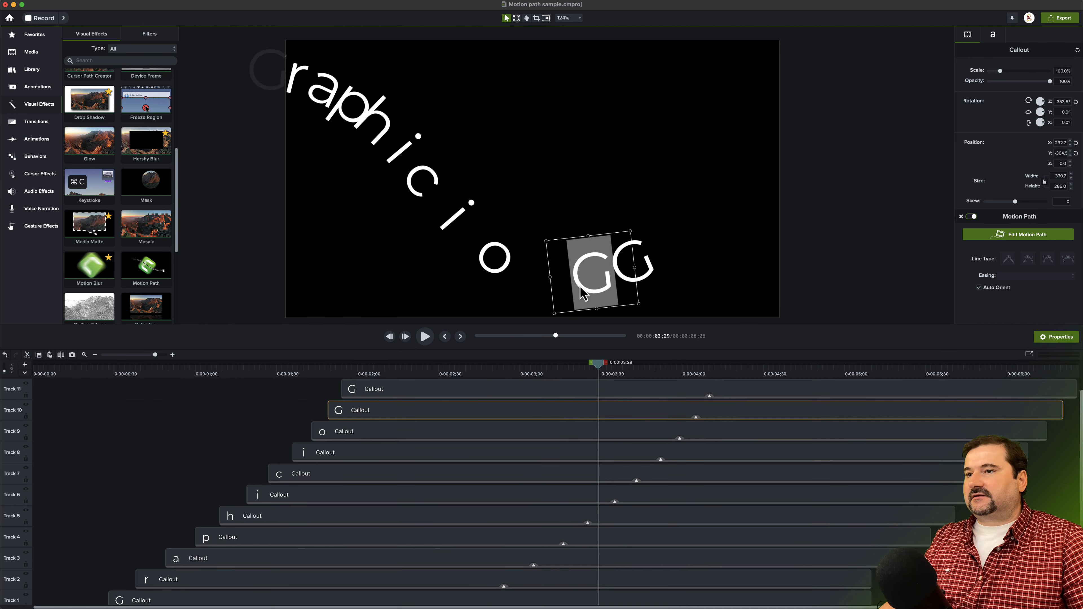
type("u")
left_click(636, 267)
left_click(636, 266)
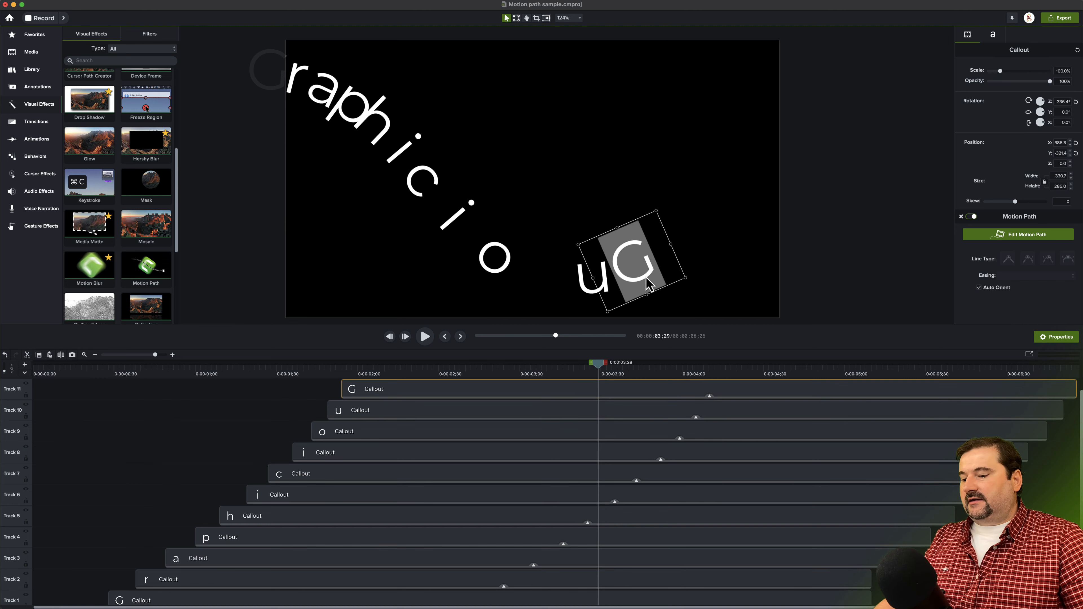
type("s")
left_click(789, 271)
Step: Scrub back through the finished word and play the animation from near the start of the timeline
left_click_drag(597, 376, 510, 416)
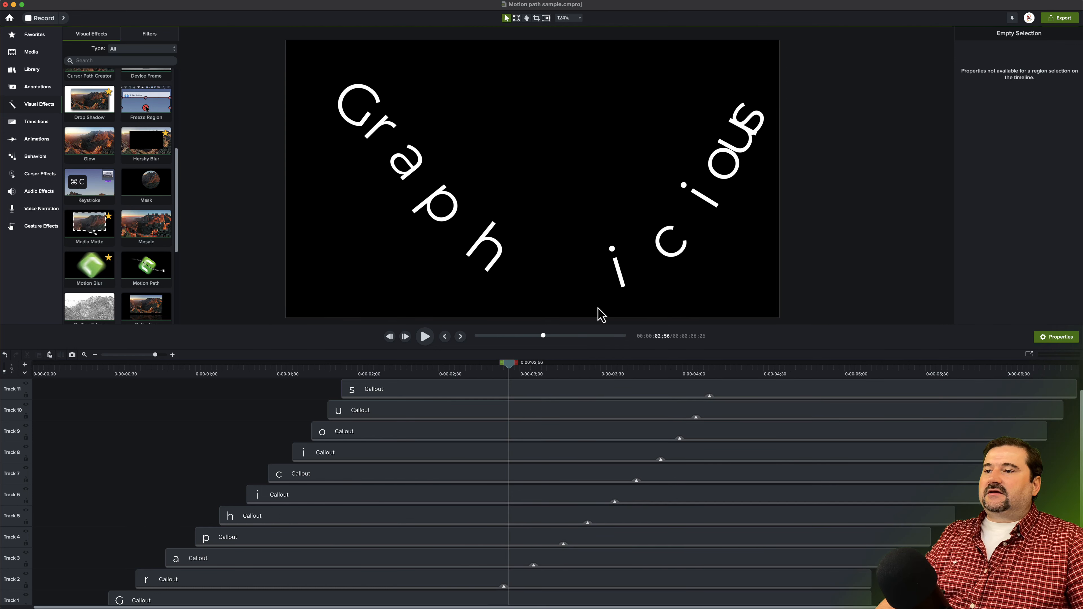
left_click_drag(509, 364, 237, 392)
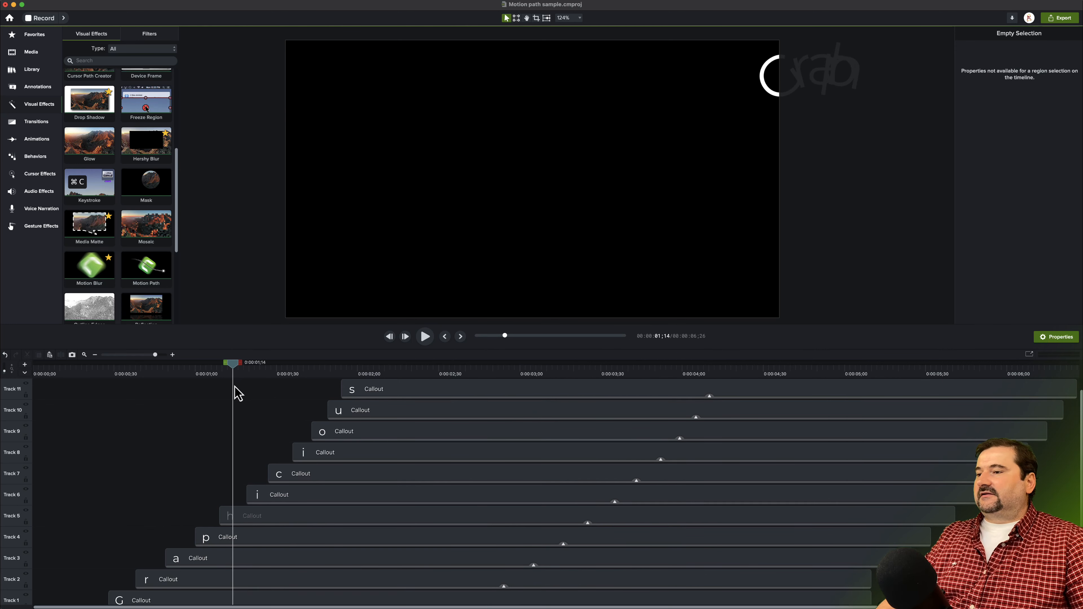
scroll(271, 463, "down", 5)
scroll(272, 457, "up", 2)
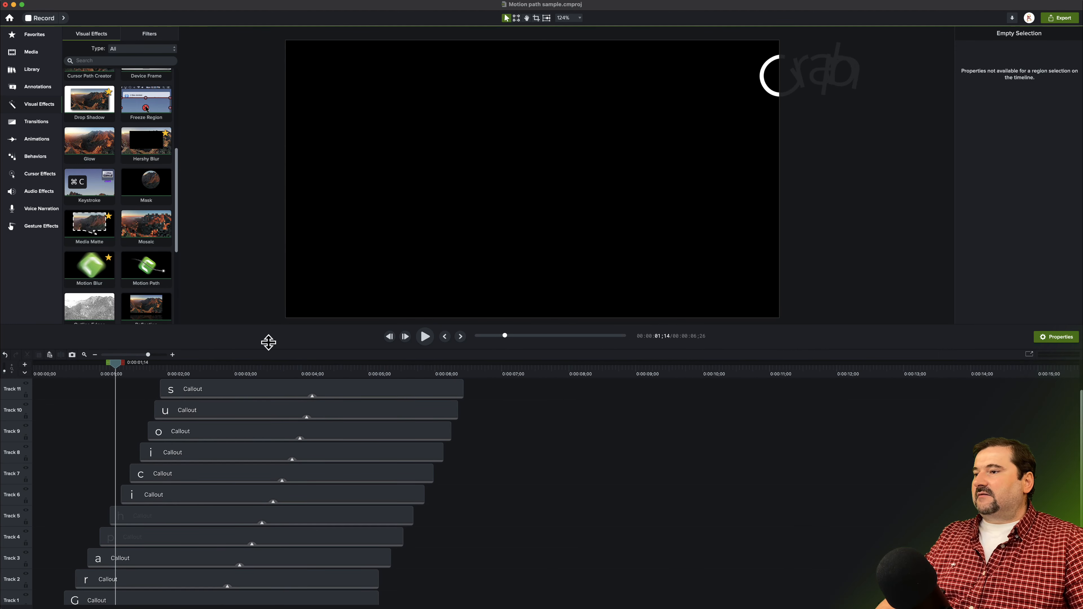
left_click_drag(112, 370, 46, 380)
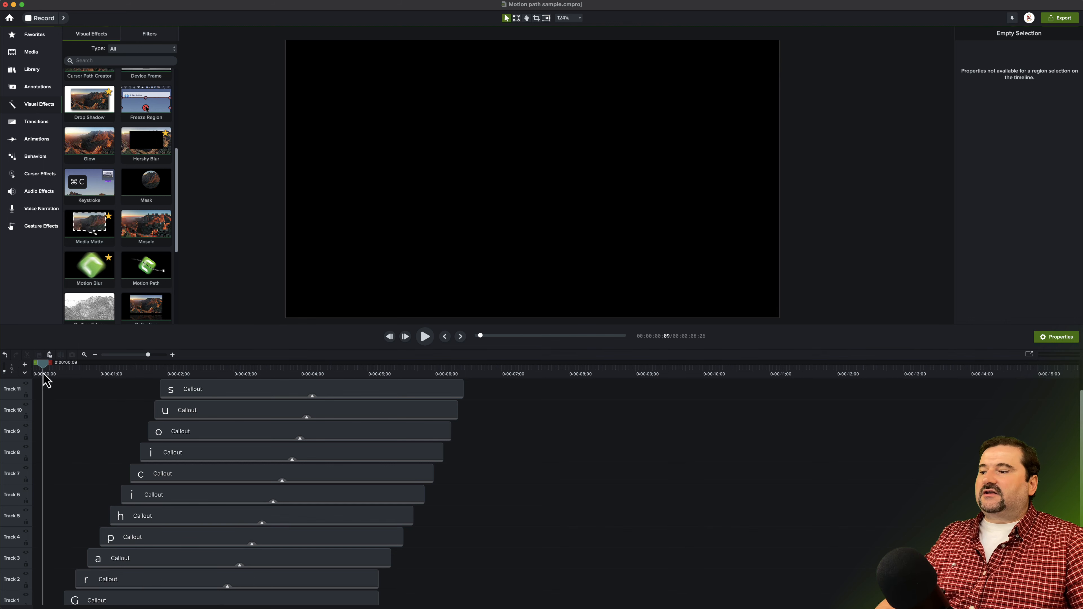
key("space")
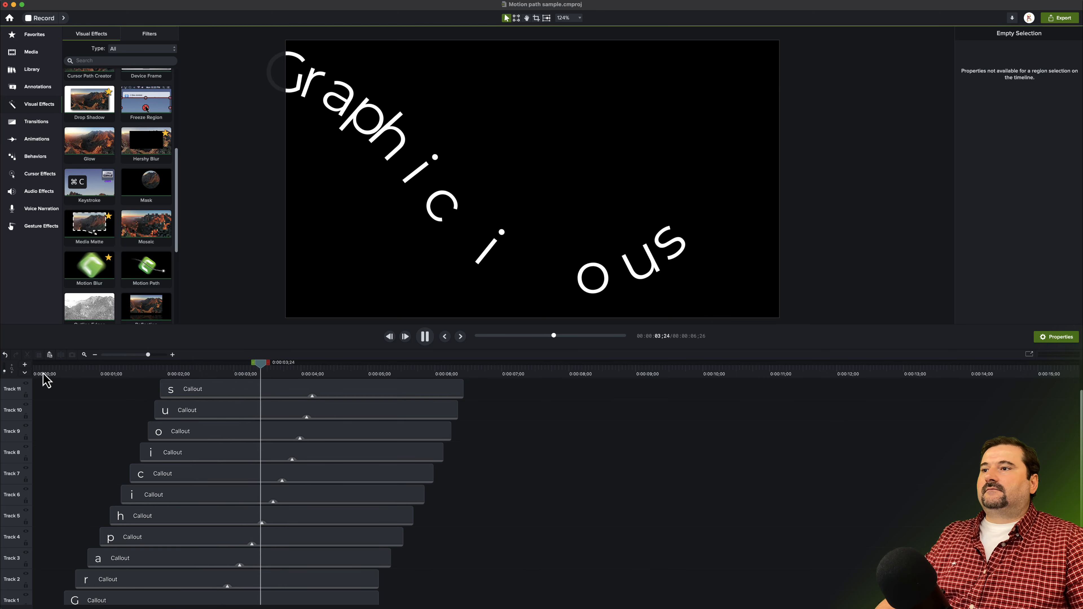
key("space")
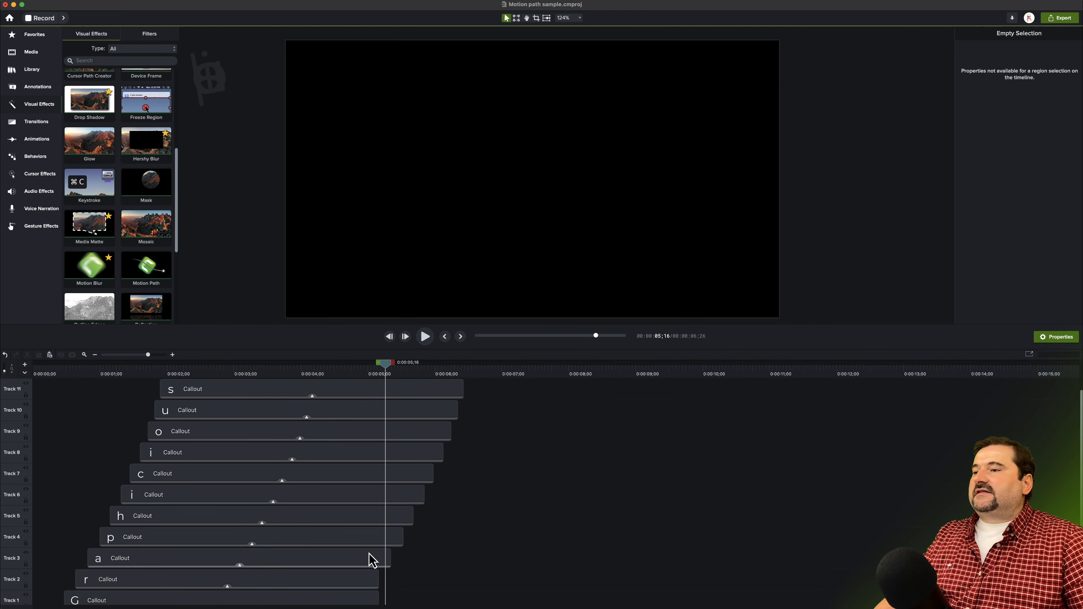
Step: Open the Track 11 callout's motion path for editing to check where its movement ends
left_click_drag(542, 346, 541, 285)
left_click(314, 384)
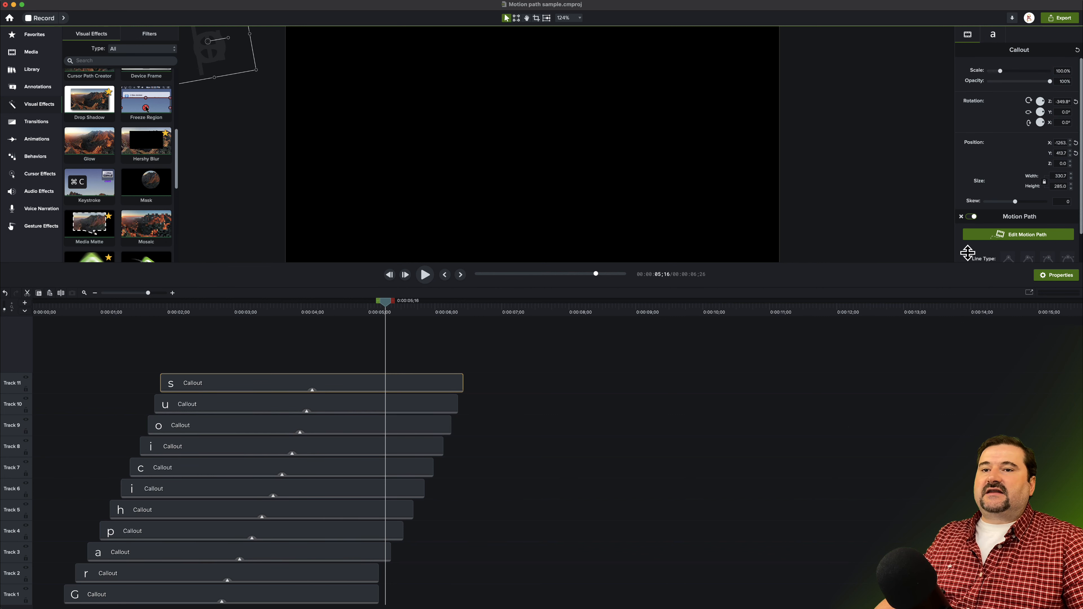
left_click(974, 235)
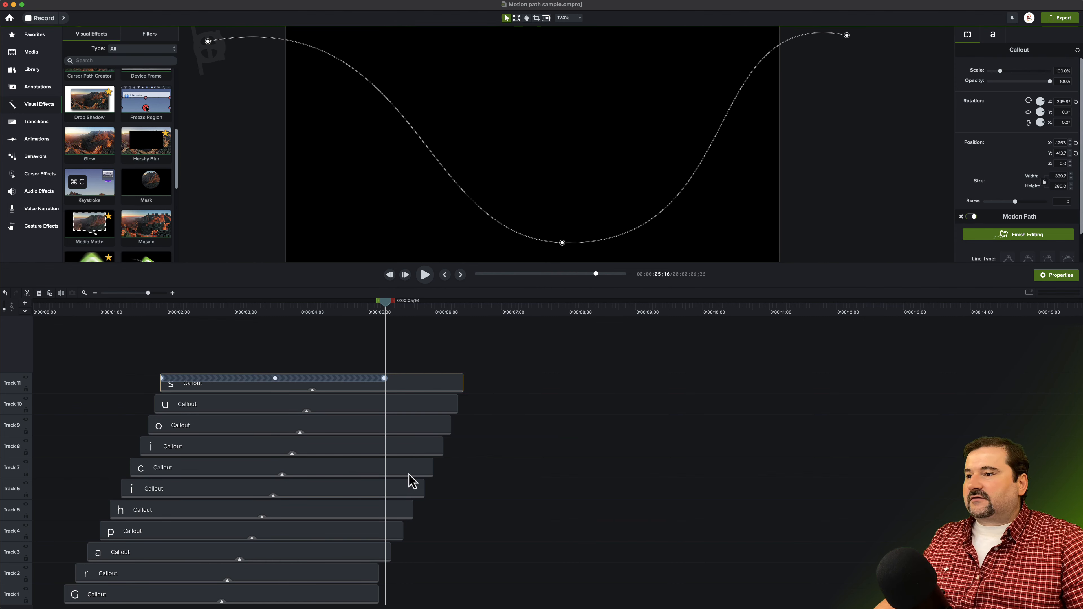
Step: Lengthen the callouts on Tracks 4 to 11 by about one second and those on Tracks 1 to 3 by nearly two seconds
left_click_drag(389, 601, 397, 392)
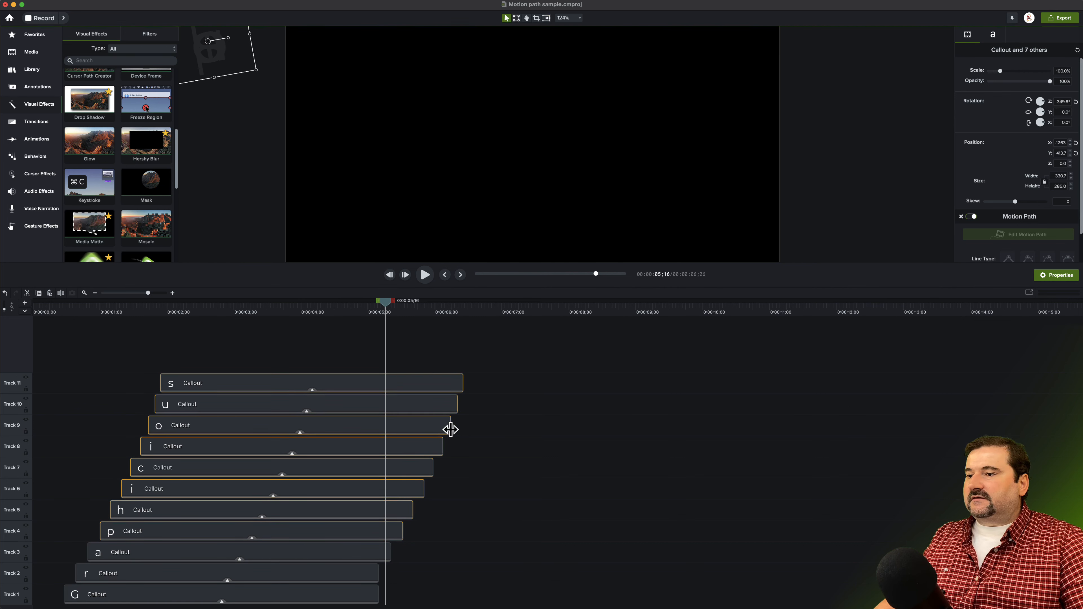
left_click_drag(451, 427, 515, 429)
left_click_drag(429, 556, 500, 597)
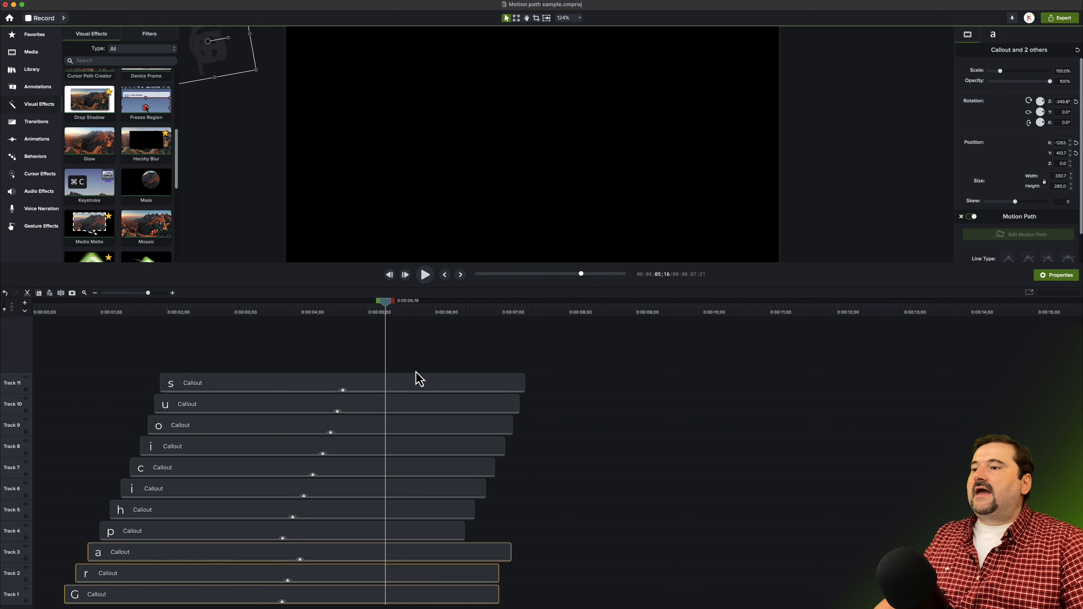
Step: Split all callouts at 5;20, just after the Track 11 motion path ends, and delete the pieces beyond the playhead
left_click(414, 384)
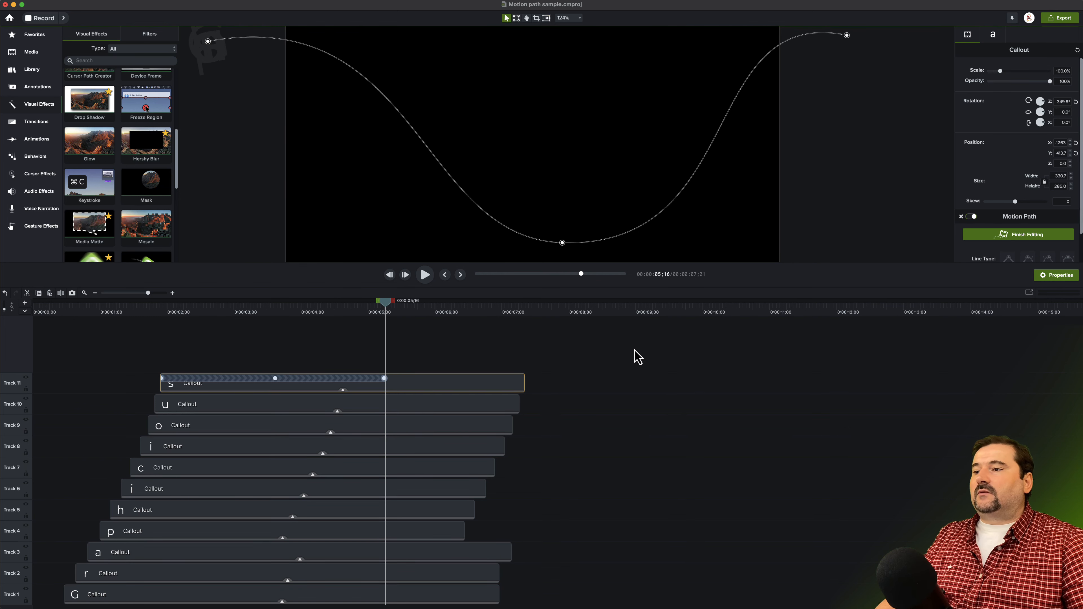
left_click_drag(390, 312, 392, 306)
key("super+a")
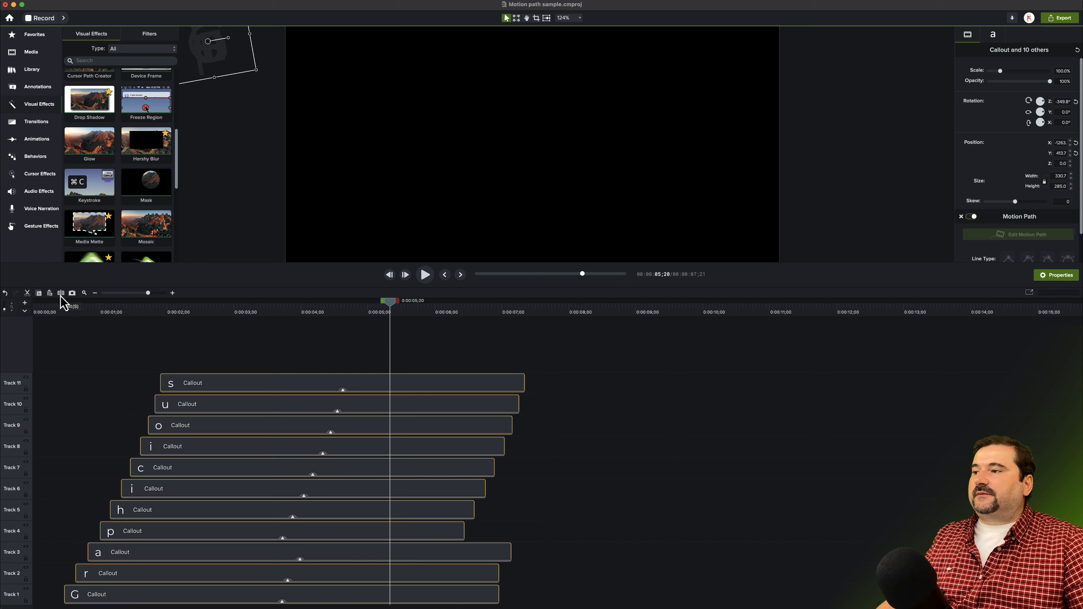
left_click(61, 294)
left_click_drag(421, 349, 450, 595)
key("Delete")
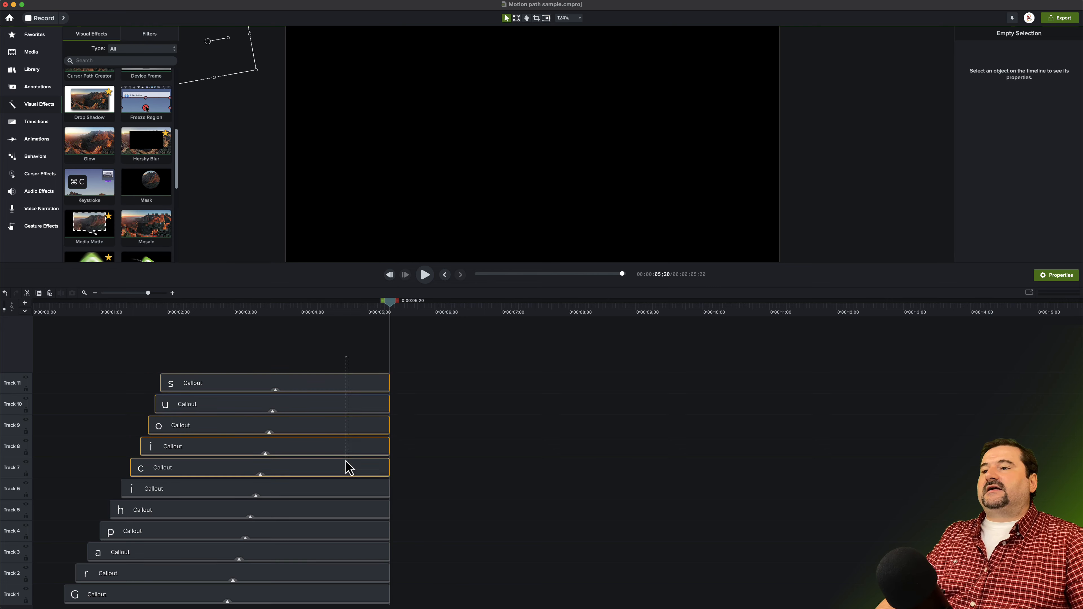
Step: Select the callouts on all eleven tracks and play the trimmed animation from the start
left_click_drag(349, 467, 349, 601)
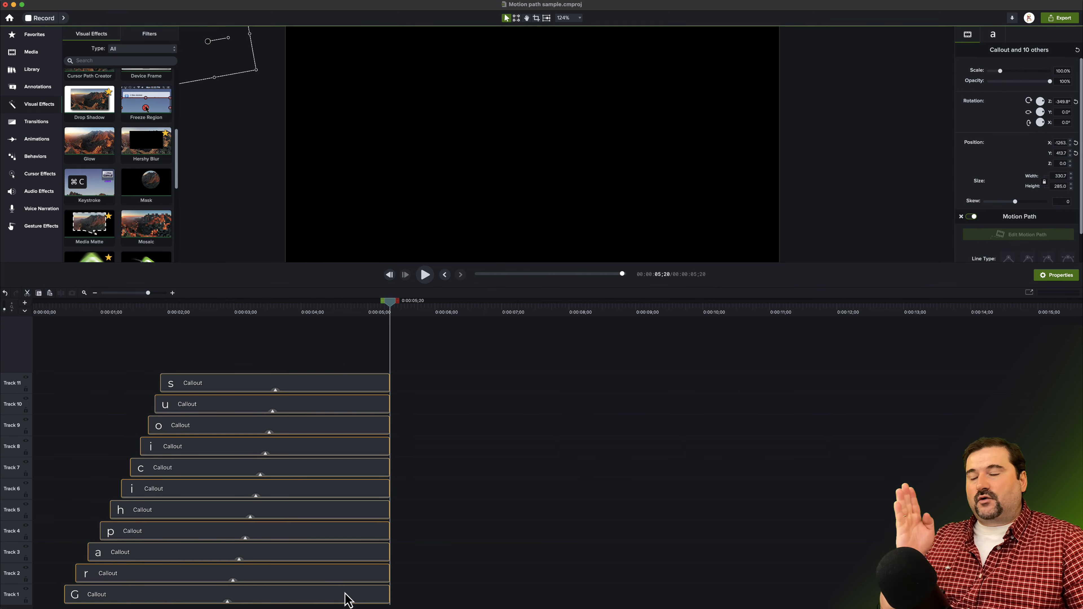
left_click(339, 309)
key("space")
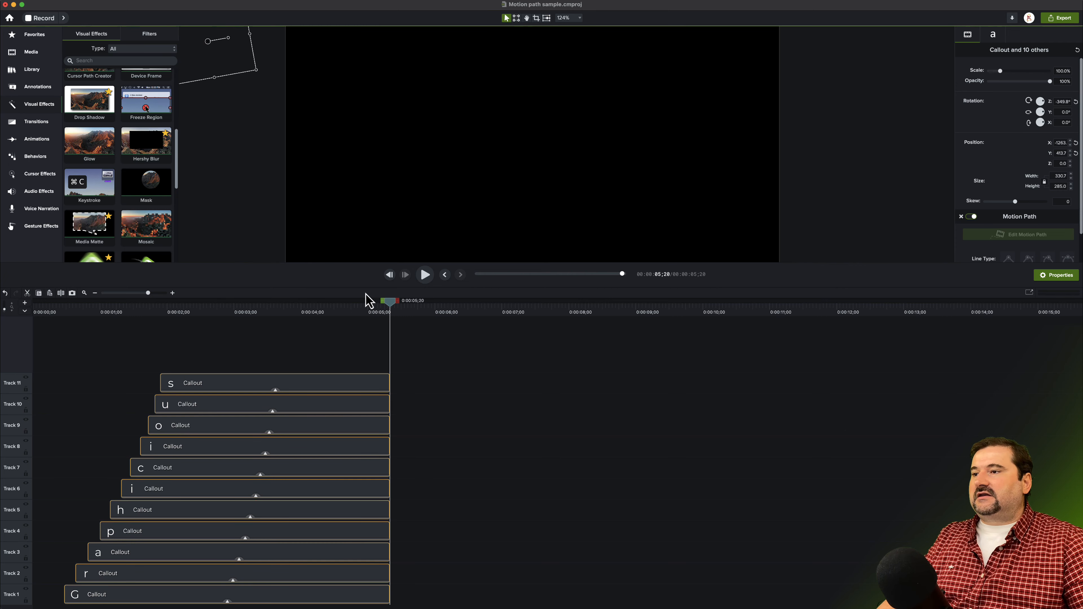
left_click_drag(365, 285, 363, 410)
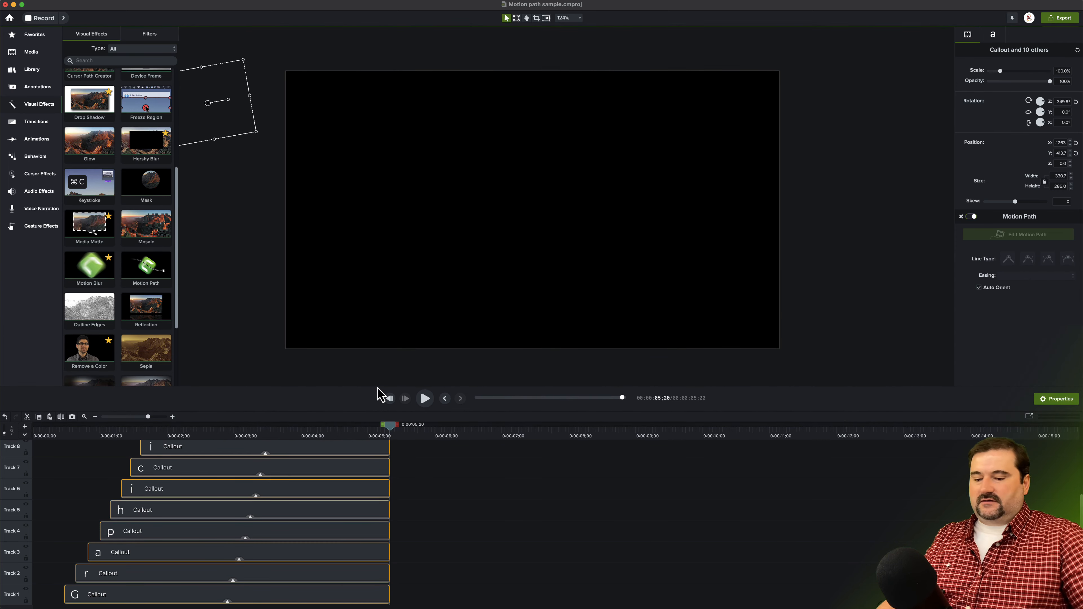
left_click(47, 432)
key("space")
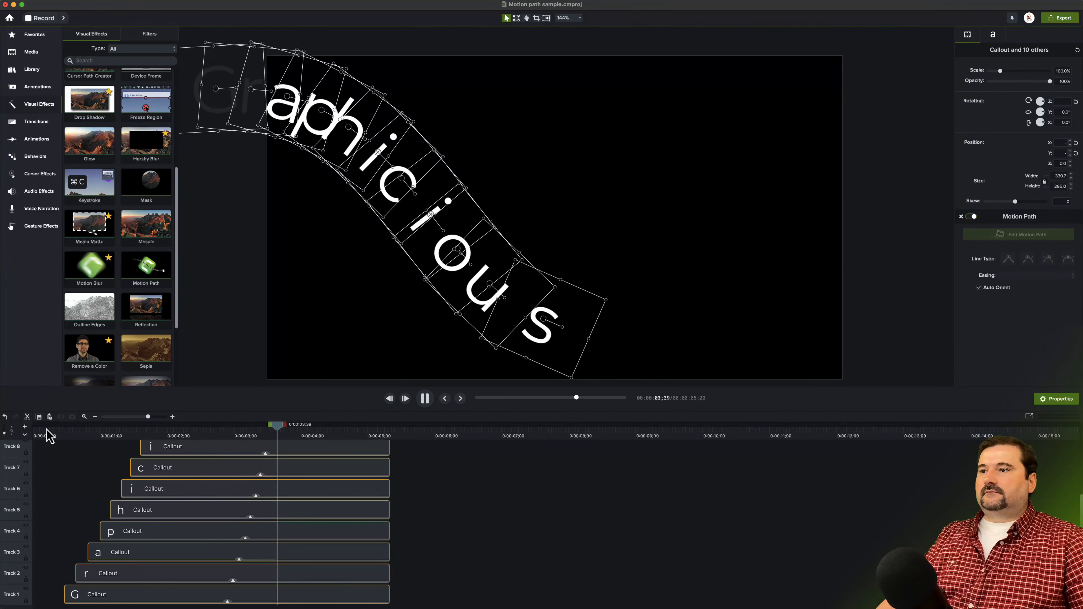
key("space")
Step: With the playhead at 2;53, apply Motion Blur to all selected callouts and set its intensity to 200%
left_click(225, 434)
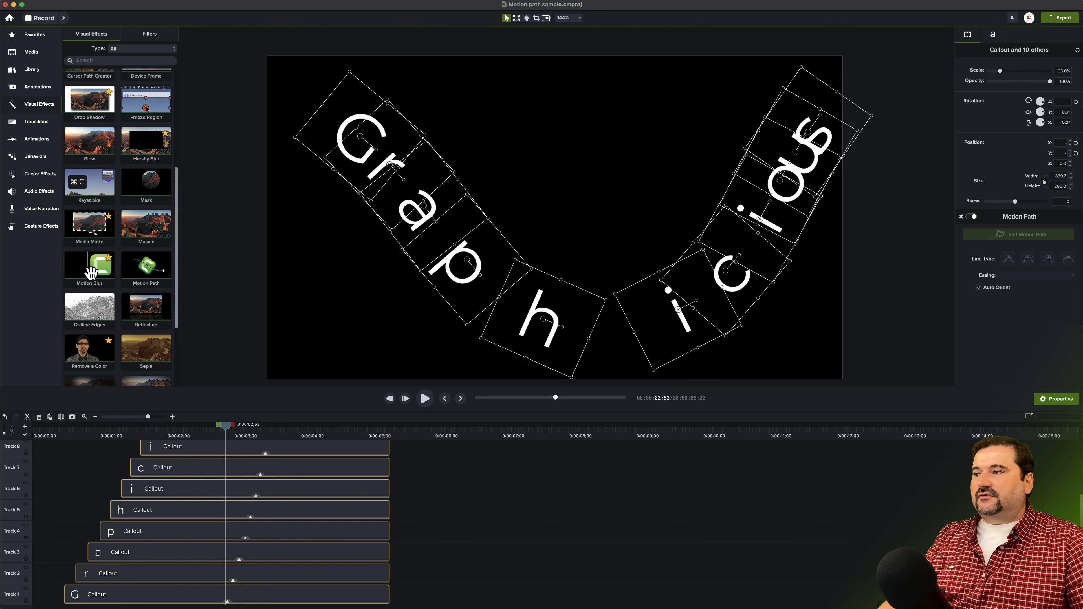
left_click_drag(93, 274, 285, 468)
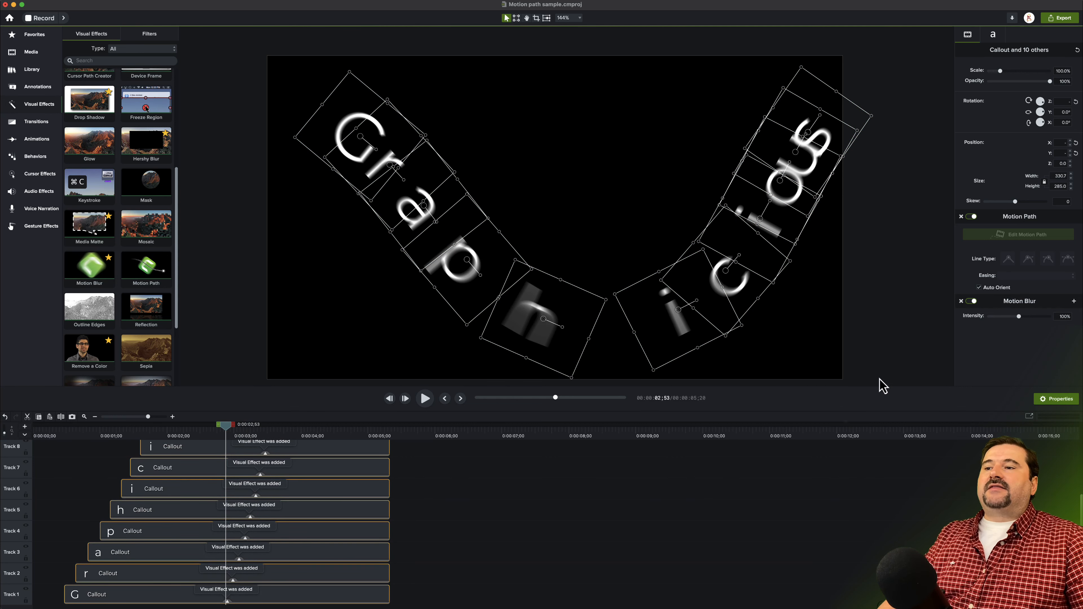
left_click_drag(1020, 316, 1050, 317)
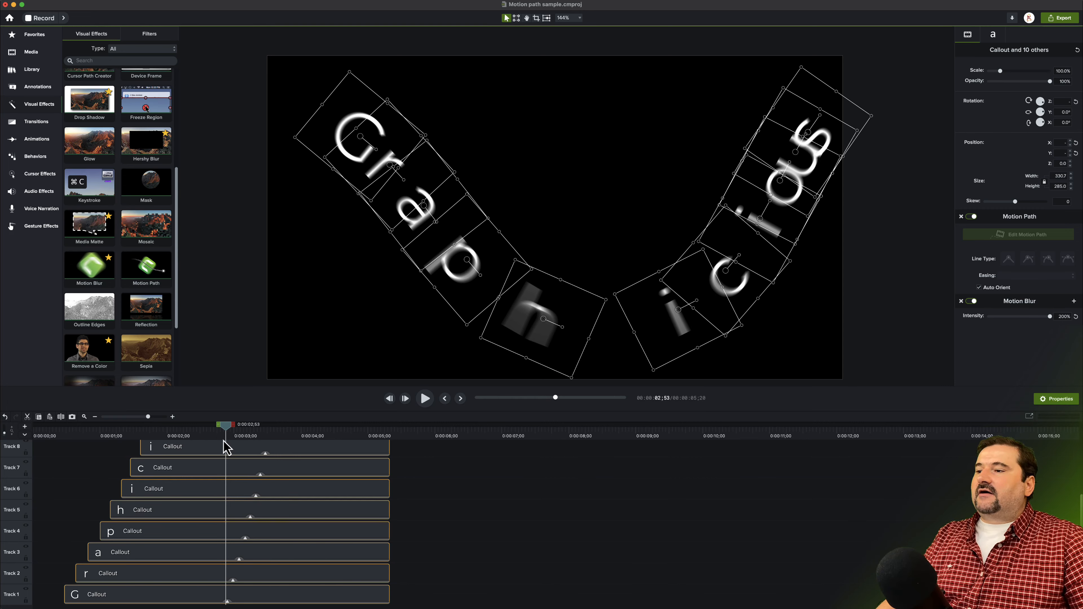
Step: Deselect the callouts and play the animation from about one second to check the motion blur
left_click_drag(225, 426, 118, 457)
left_click(476, 520)
key("space")
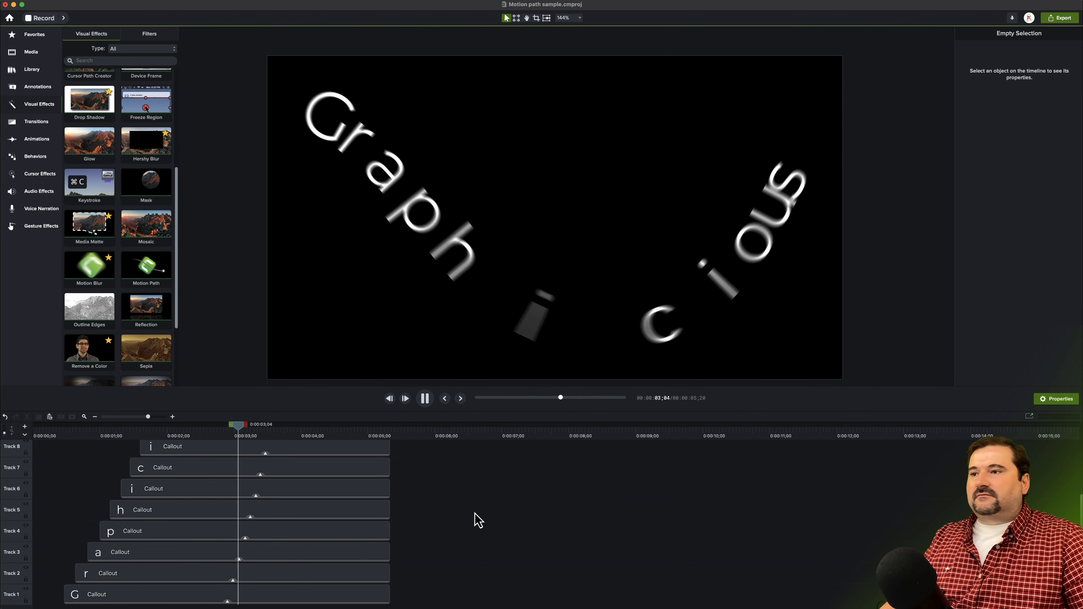
key("space")
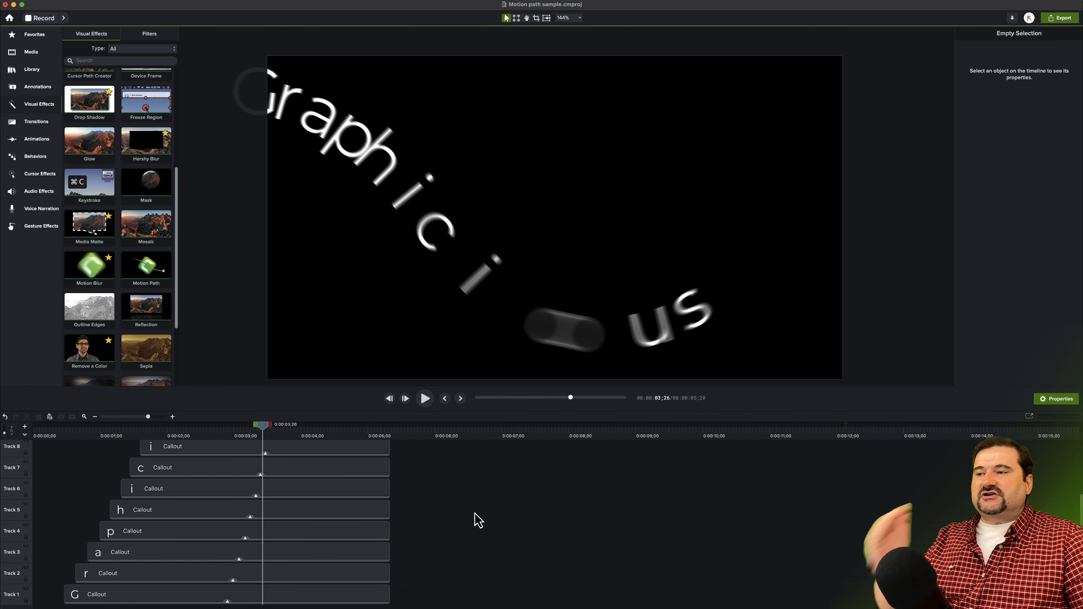
Step: Select the callouts on all eleven tracks and group them
scroll(409, 501, "up", 2)
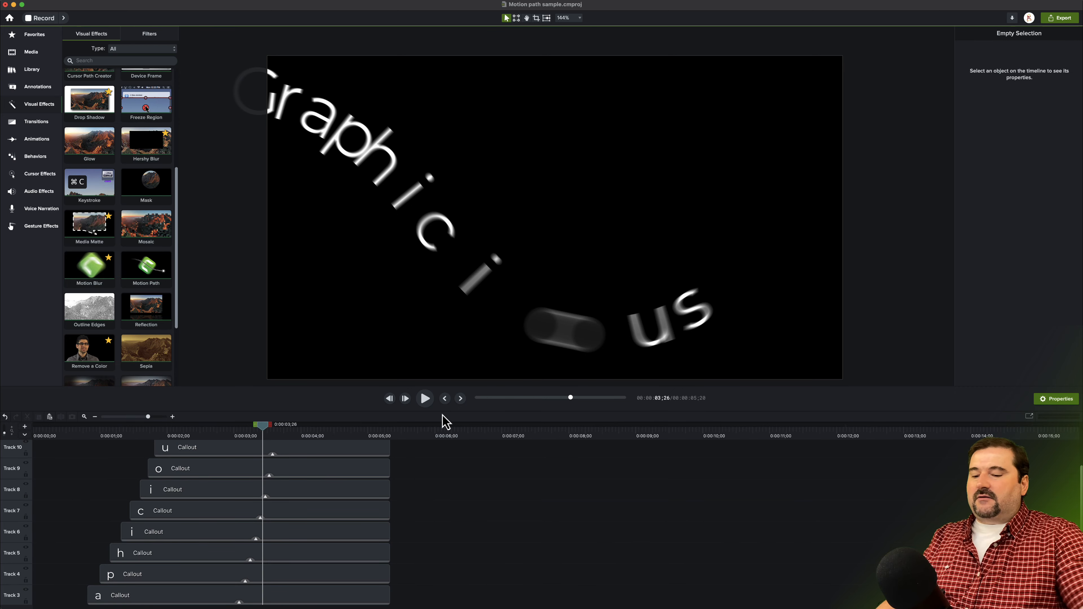
key("super+minus")
left_click_drag(478, 410, 477, 367)
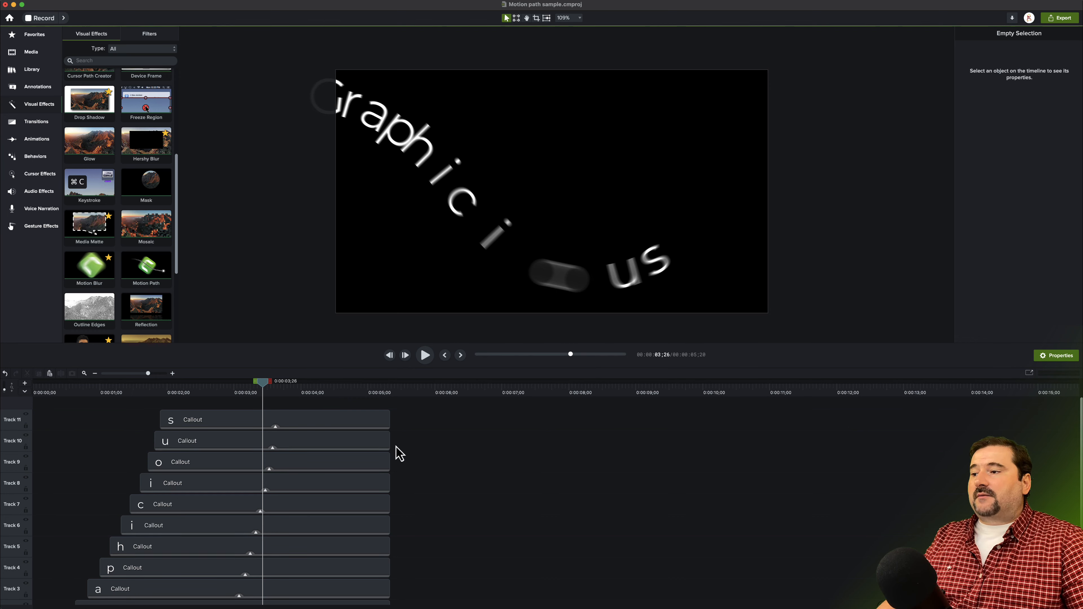
left_click_drag(413, 412, 150, 593)
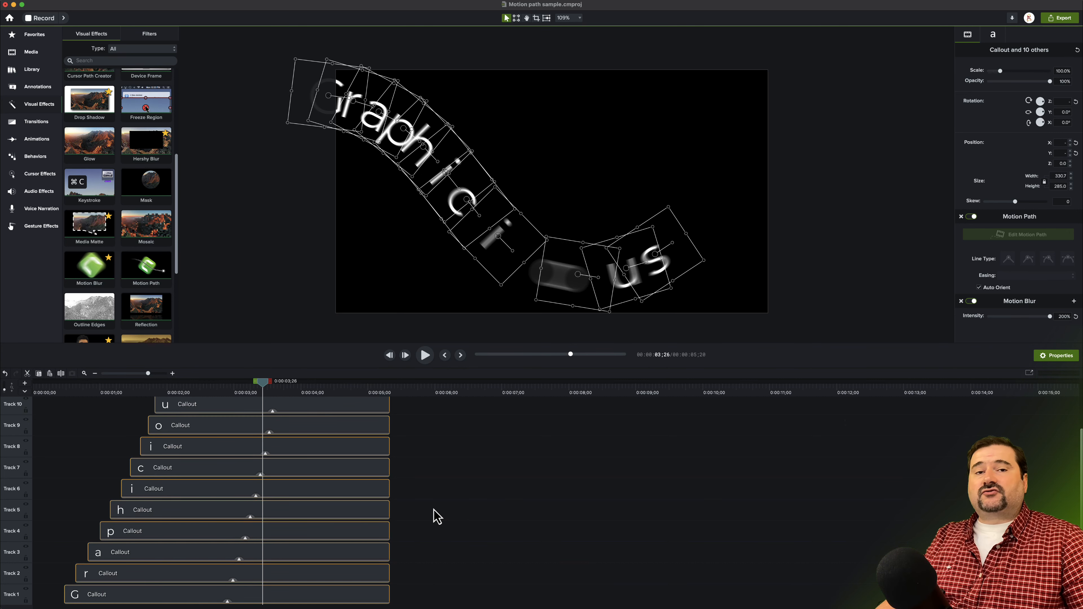
key("super+g")
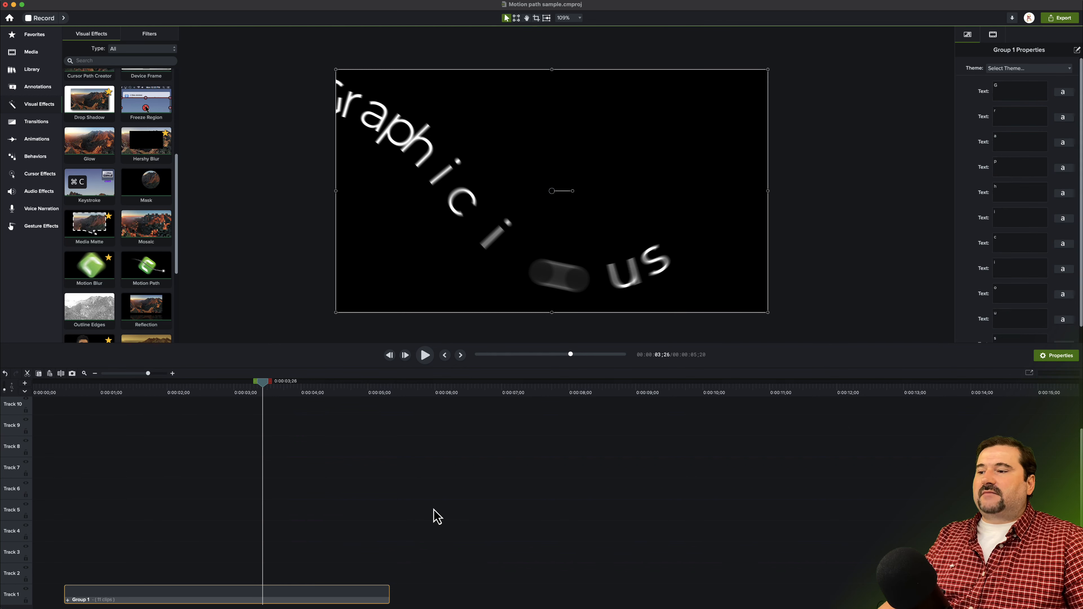
Step: Move the group to the start of Track 1 and set the playhead to 2;39
left_click_drag(175, 602, 149, 600)
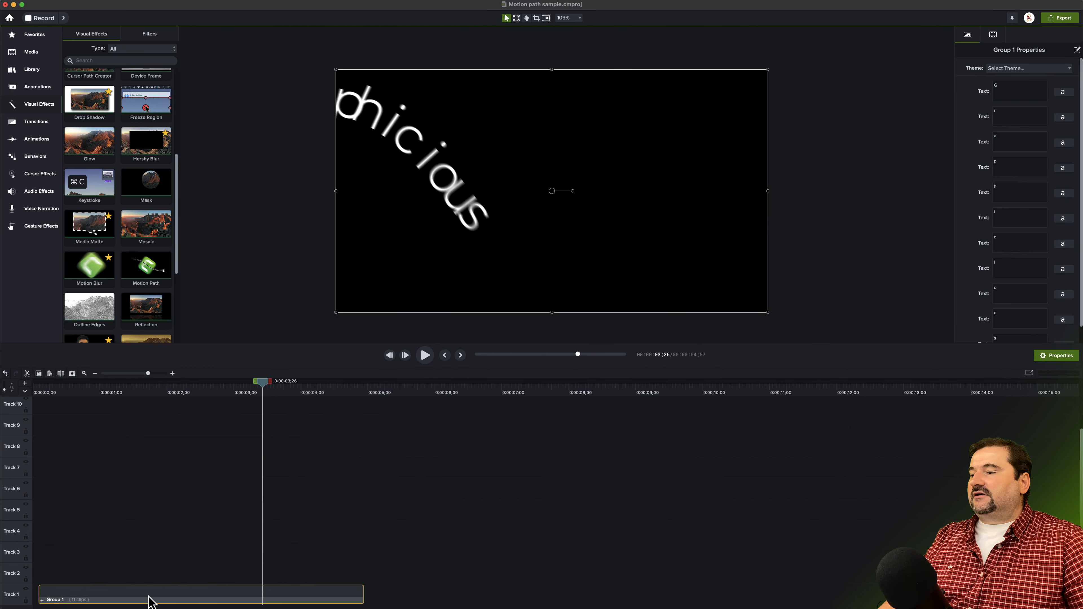
left_click_drag(261, 384, 205, 430)
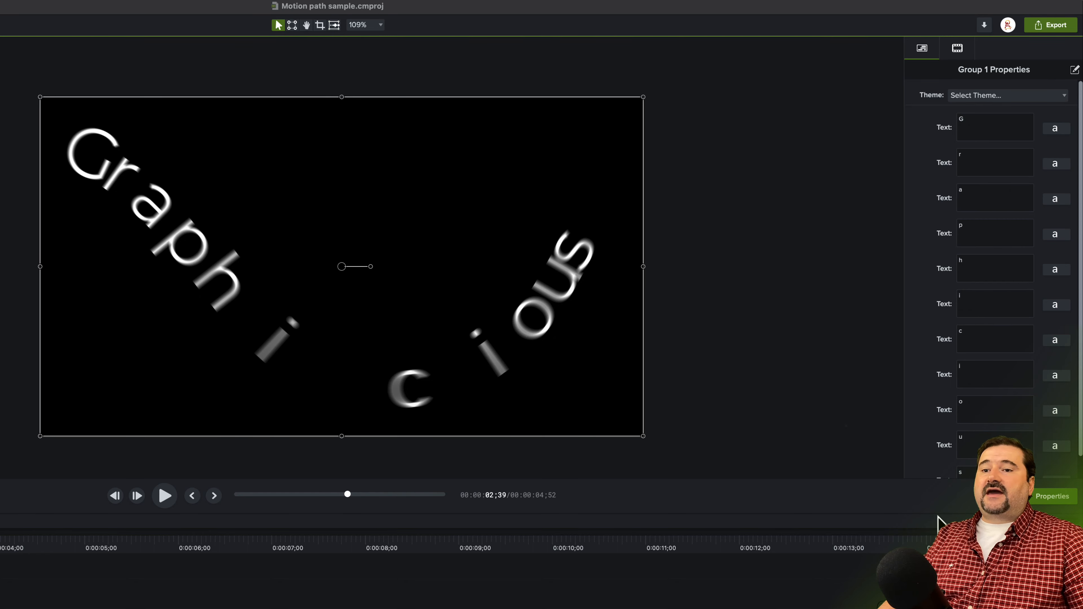
left_click_drag(938, 513, 938, 608)
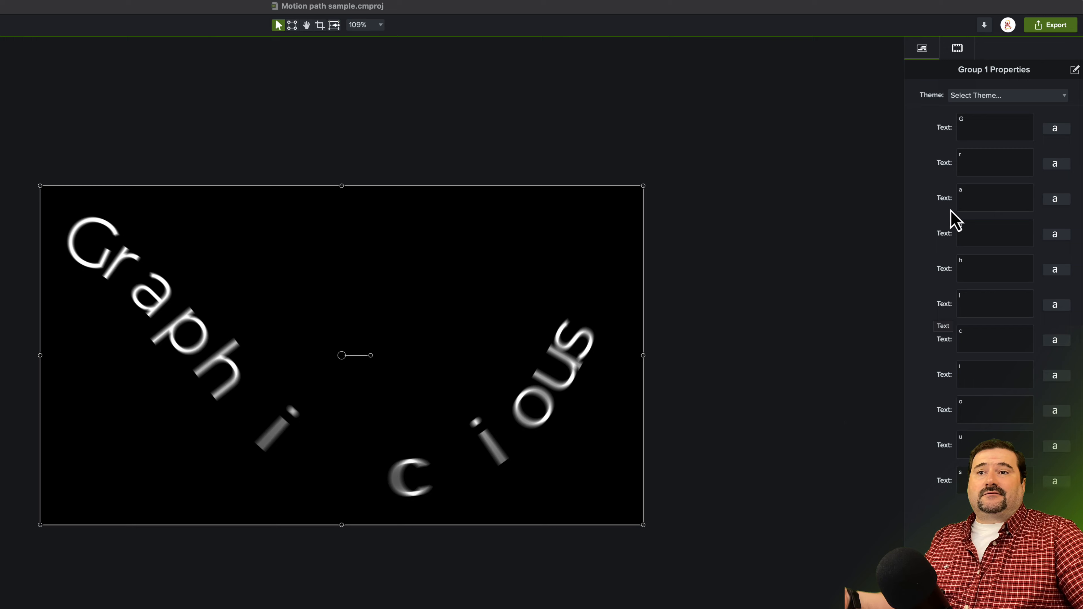
Step: In the group's properties, replace the first, third and fourth letters so the first half spells the start of the person's first name
left_click(970, 128)
key("BackSpace")
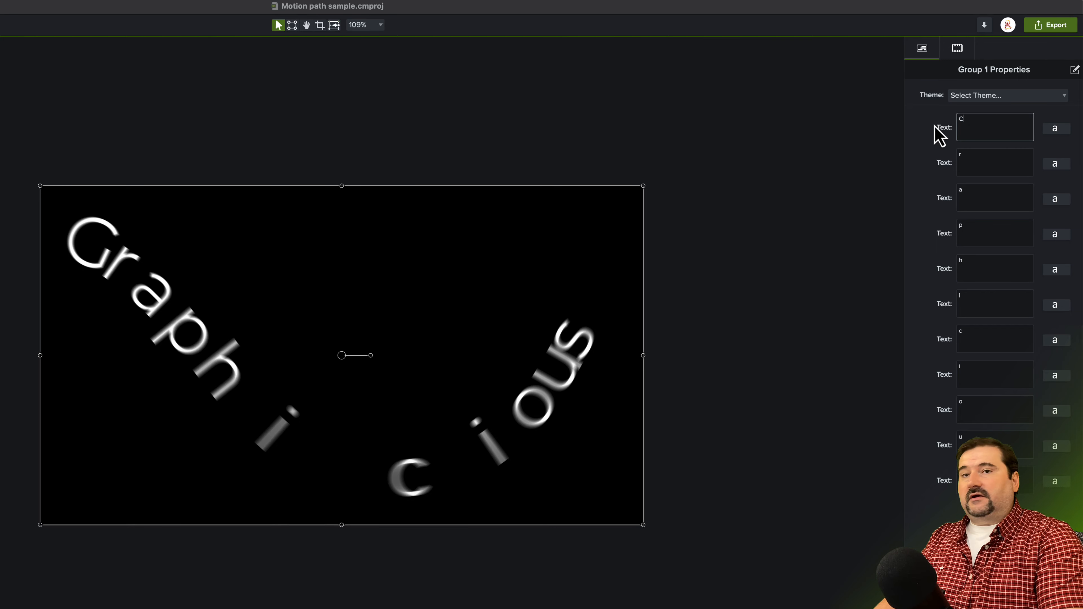
type("C")
key("Tab")
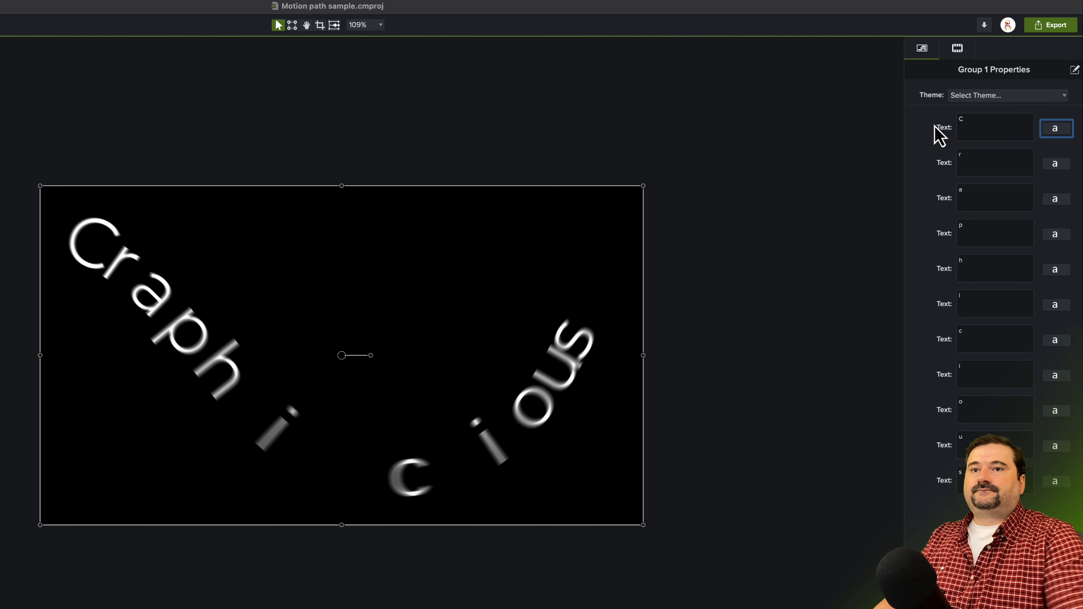
left_click_drag(969, 191, 953, 191)
type("i")
left_click_drag(969, 228, 957, 226)
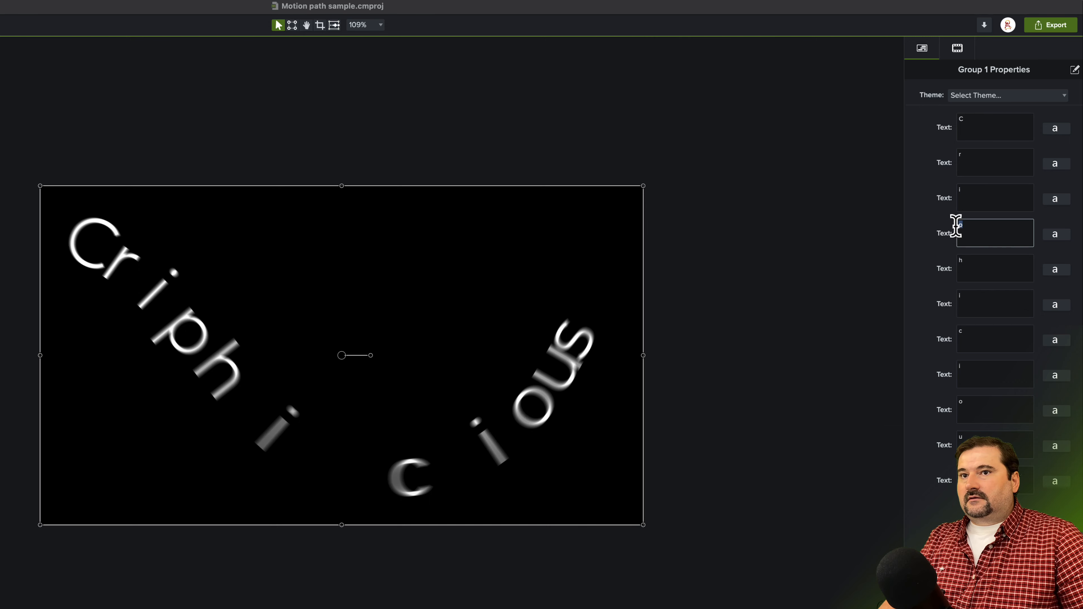
type("s")
Step: Replace the group's fifth, seventh and eighth letters to complete the eight-letter first name, keeping the sixth letter
left_click(977, 260)
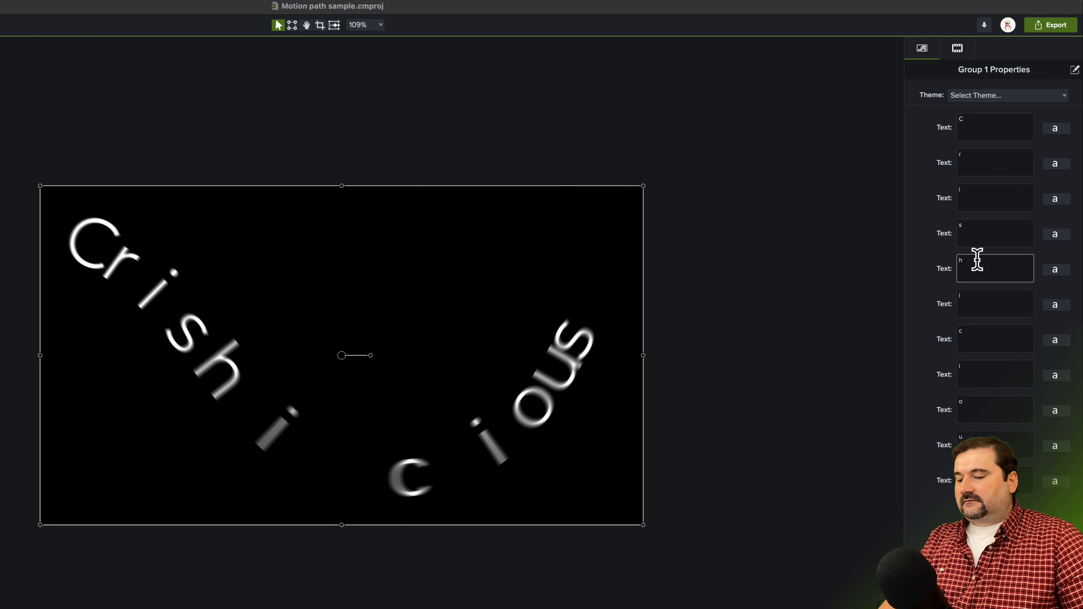
type("t")
left_click(981, 296)
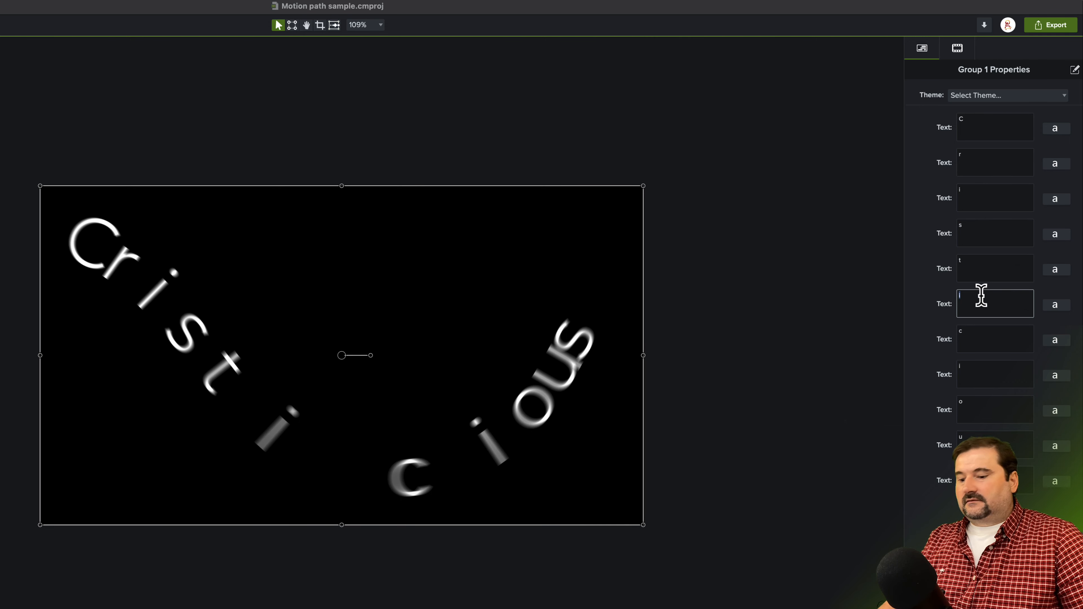
left_click(982, 338)
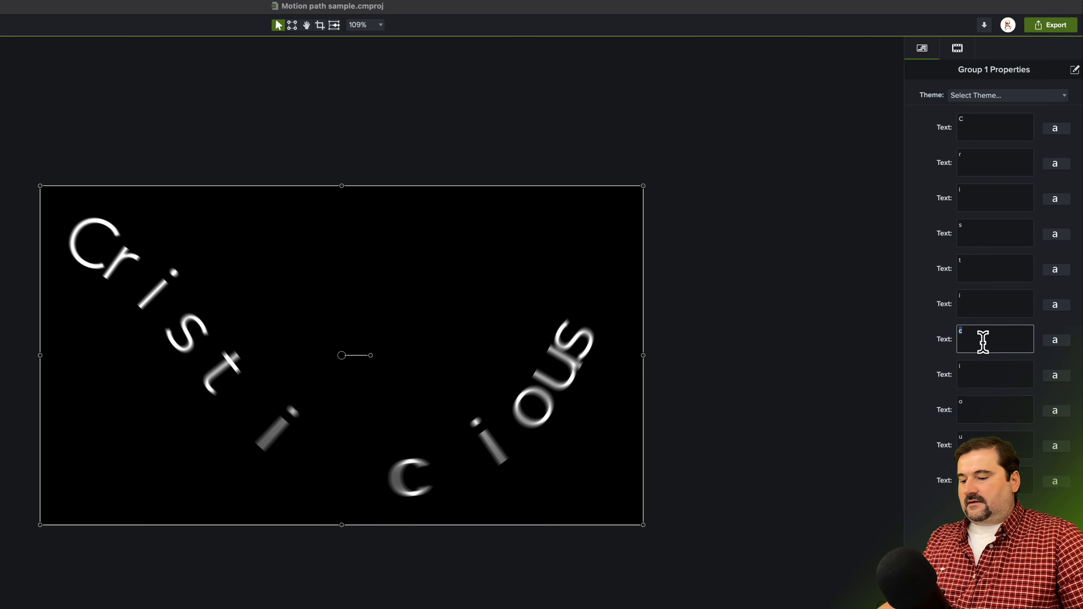
type("a")
left_click(982, 375)
type("n")
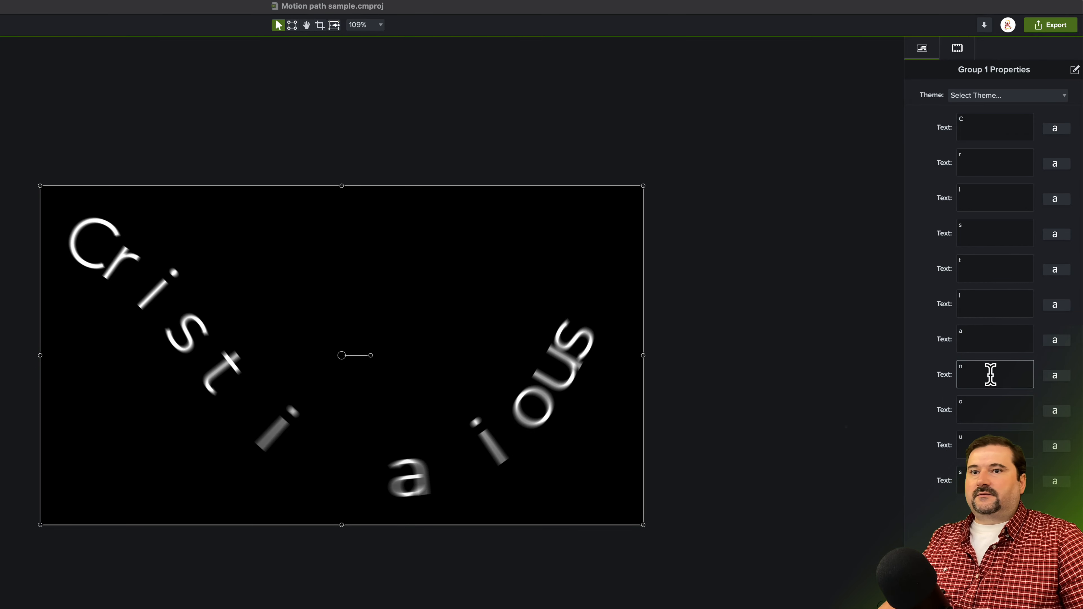
Step: Clear the group's last three letters, "o", "u" and "s"
left_click(972, 408)
key("BackSpace")
left_click(972, 444)
key("BackSpace")
left_click(972, 479)
key("BackSpace")
Step: Play the group's animation from about one second to check the replaced letters
left_click_drag(203, 510, 111, 526)
key("space")
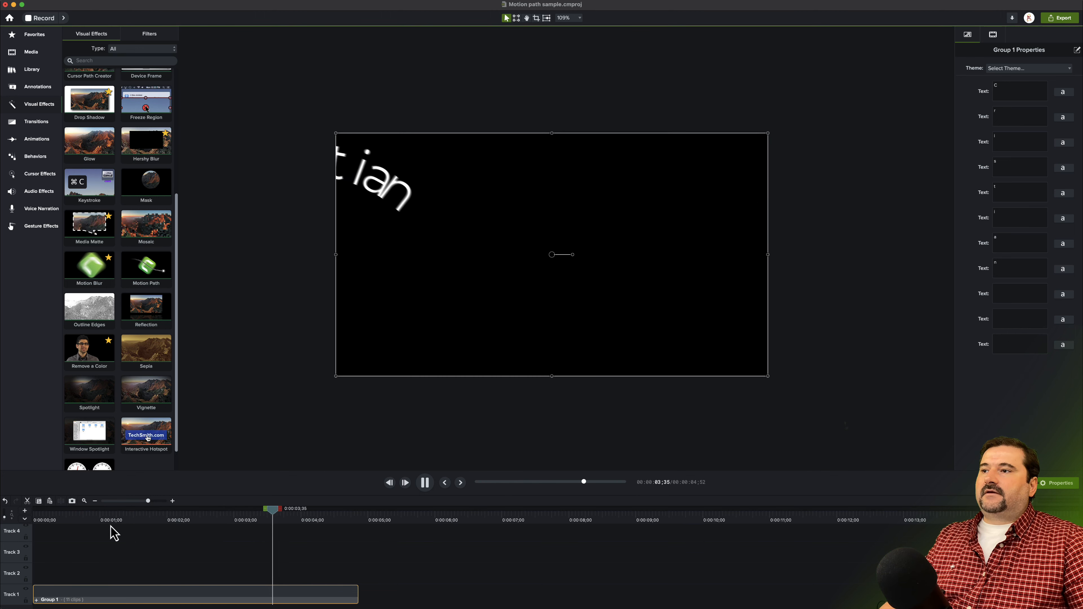
key("space")
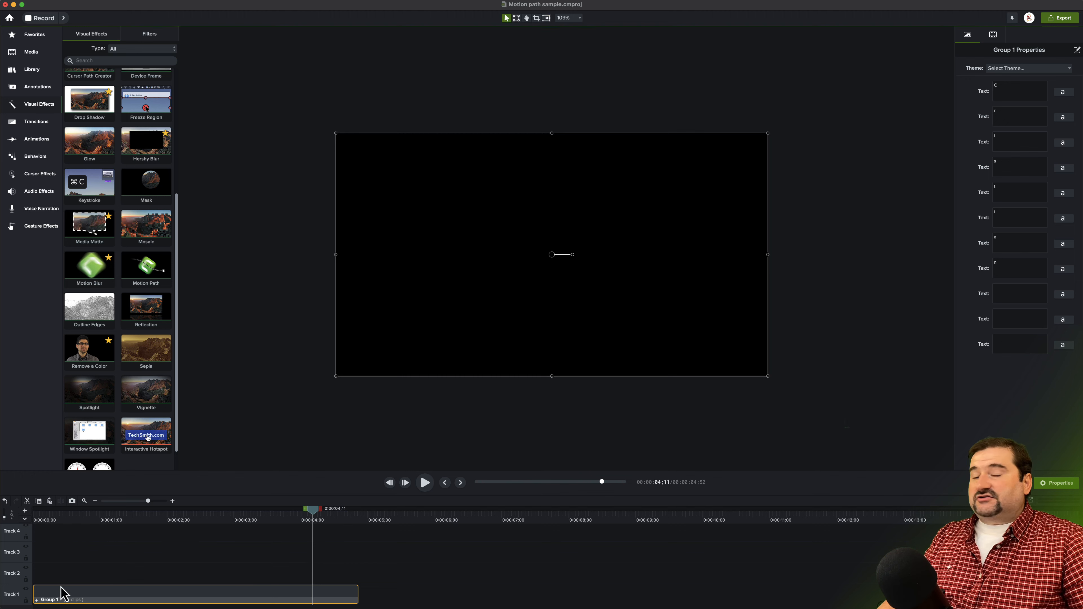
Step: Add a plain ABC text callout on Track 2 and give it a Motion Path from the canvas's lower-left to its upper-right corner
left_click(37, 87)
left_click_drag(80, 98, 315, 573)
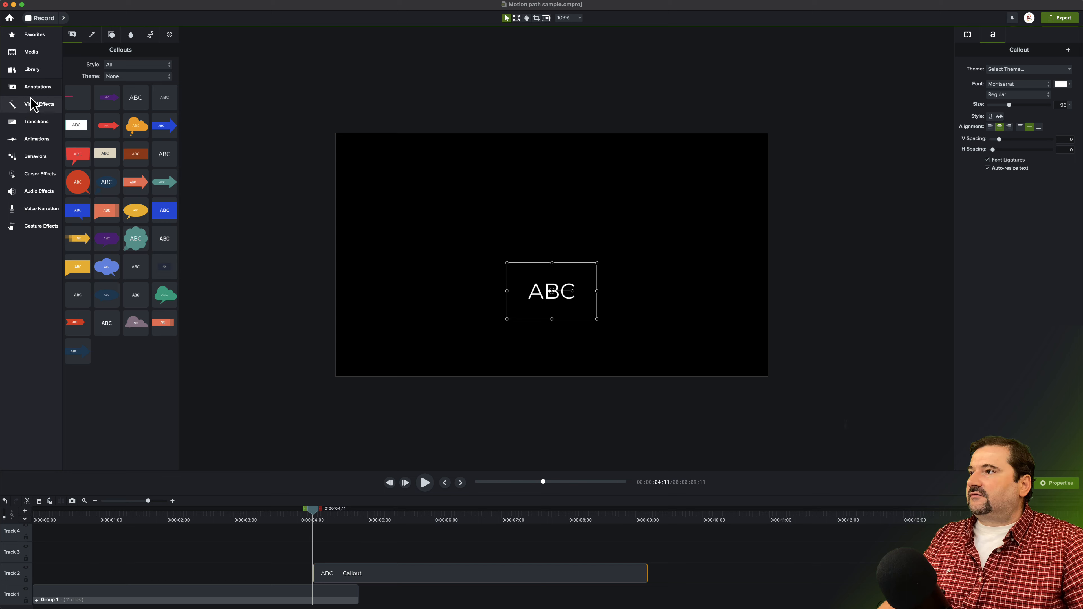
left_click(34, 104)
left_click_drag(147, 267, 368, 353)
left_click_drag(724, 158, 756, 145)
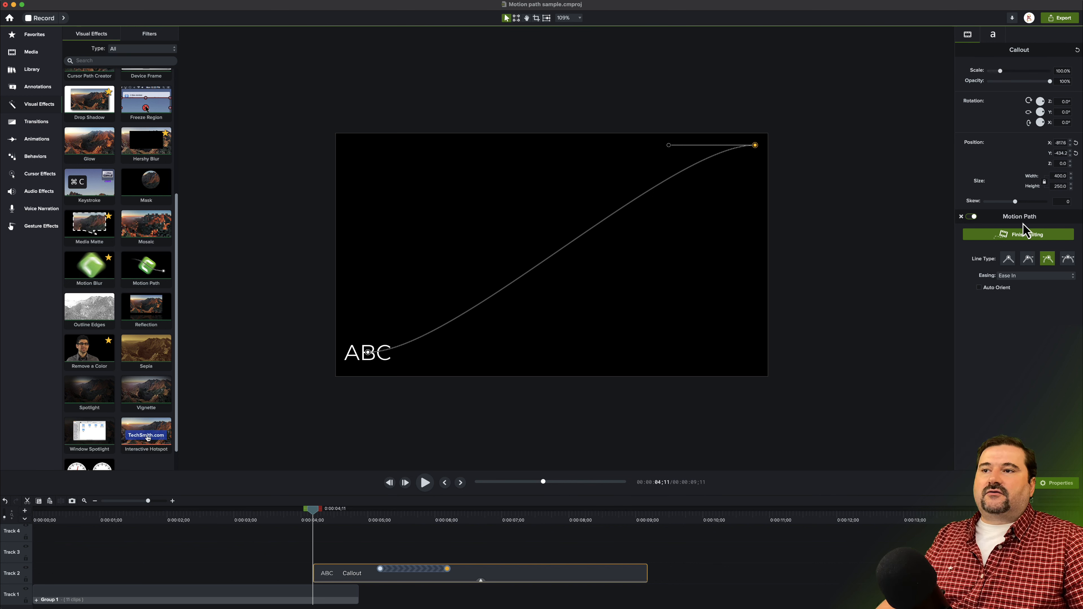
Step: Extend the curve handles at both ends of the ABC callout's motion path into an S-shaped curve and finish editing the path
left_click_drag(669, 145, 448, 144)
left_click(367, 352)
left_click_drag(454, 352, 742, 367)
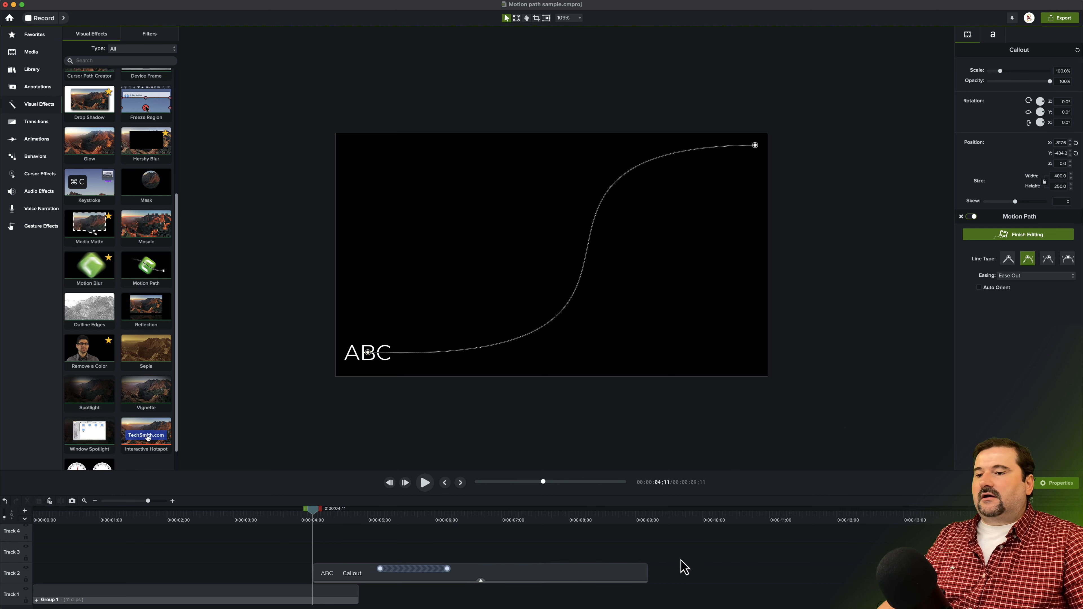
left_click(447, 569, "shift")
left_click(1014, 235)
left_click(481, 581)
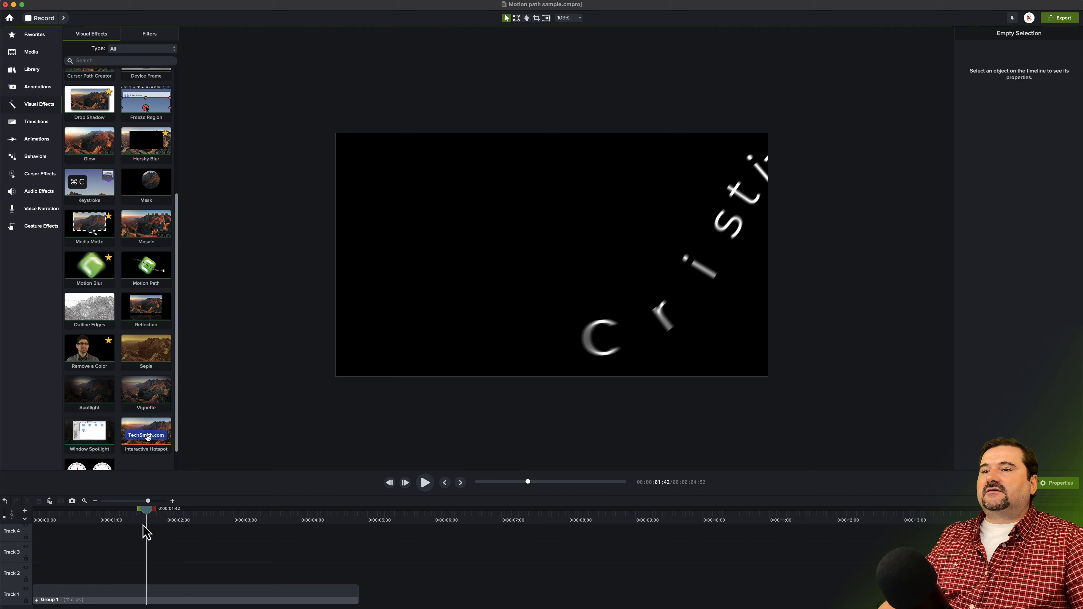
Step: With the playhead at 2;44, set the font colour of the group's first letter to red (#FF0000)
left_click_drag(145, 531, 213, 551)
left_click(194, 597)
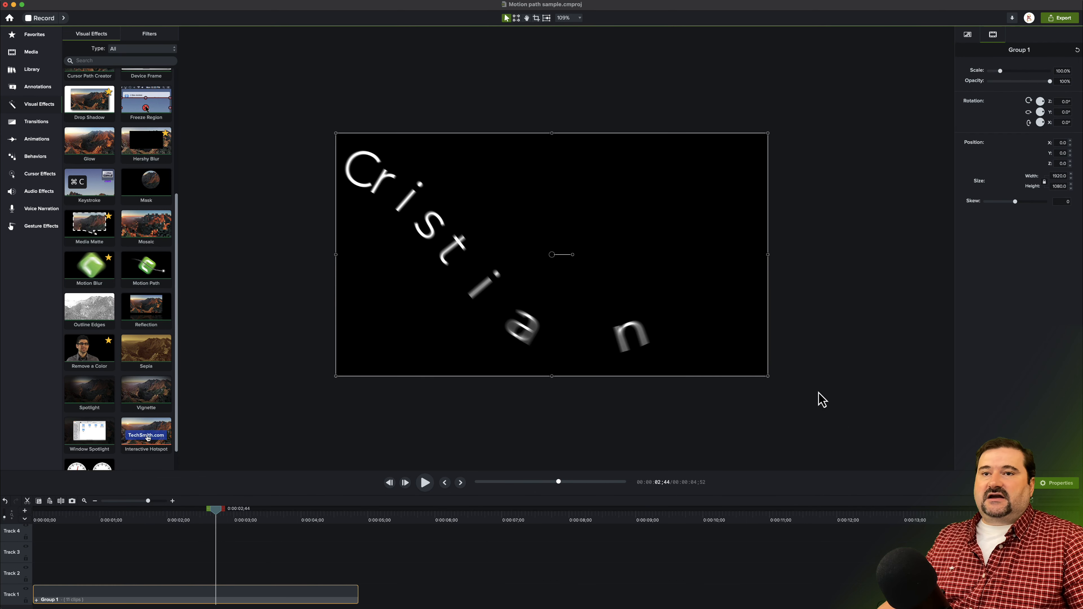
left_click(967, 34)
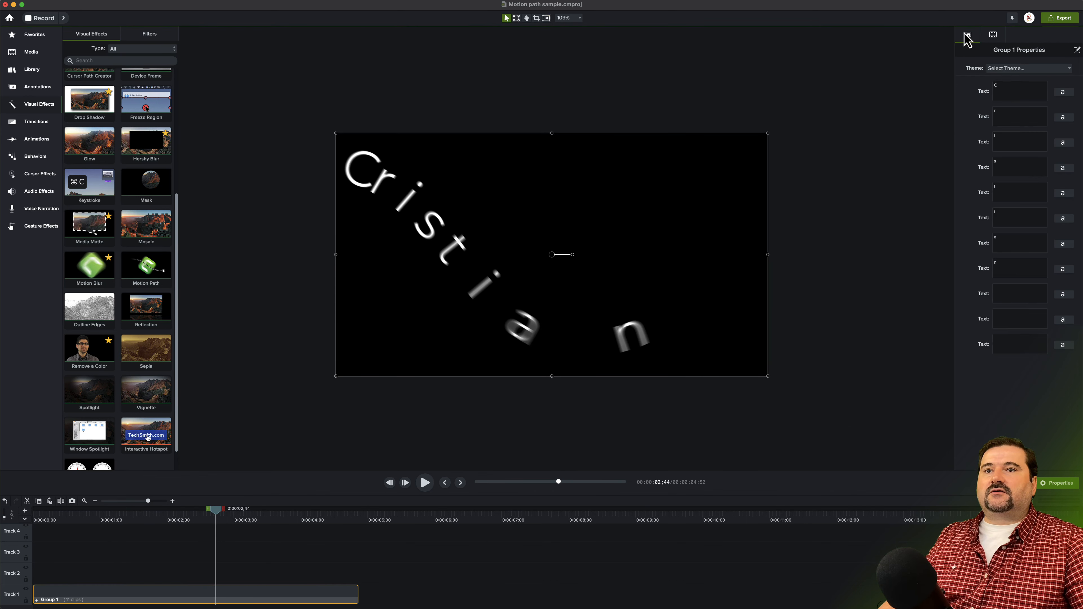
left_click(1063, 93)
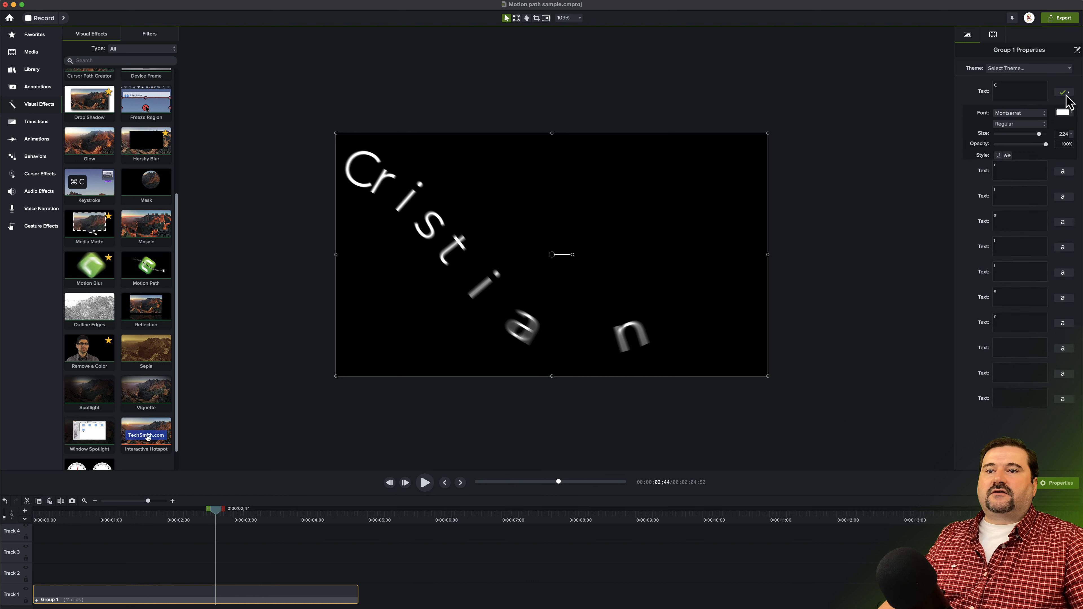
left_click(1063, 113)
left_click(1081, 150)
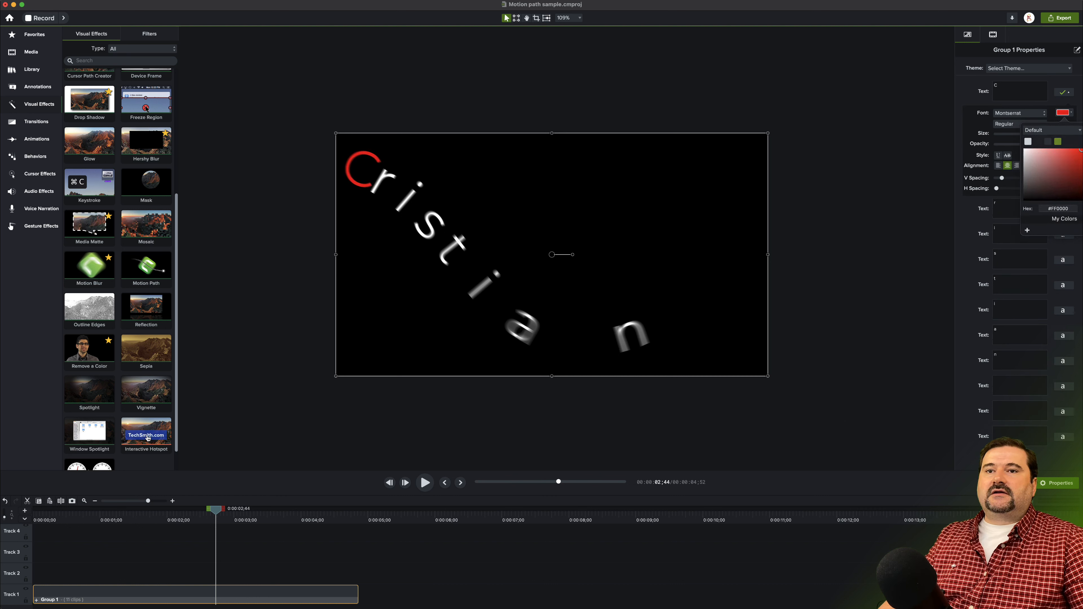
left_click(1053, 96)
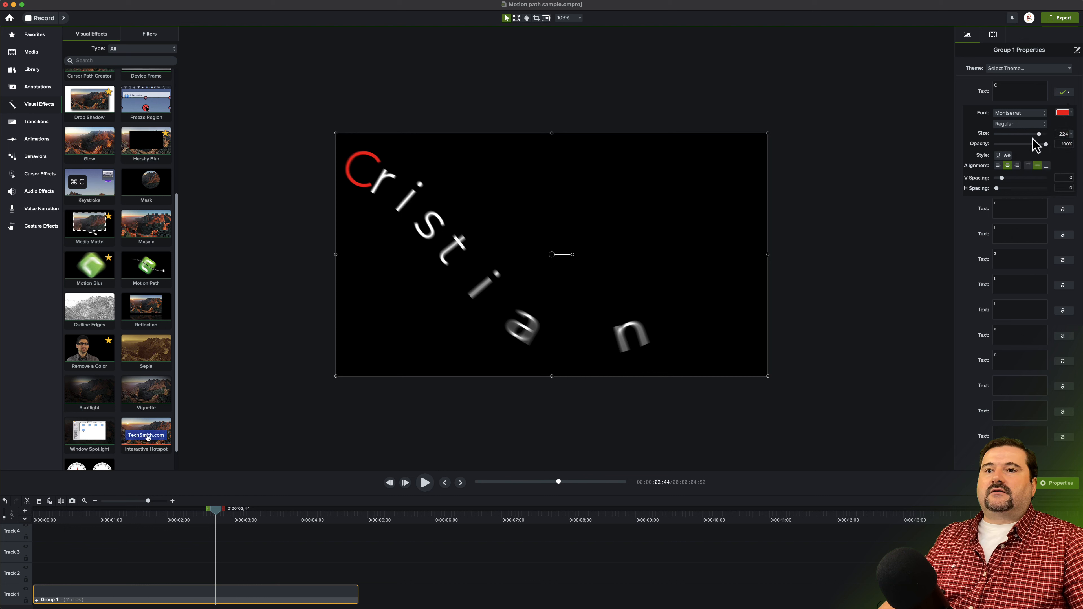
Step: Set the font colours of the group's second to fifth letters to orange, yellow, green and cyan
left_click(1063, 210)
left_click(1063, 230)
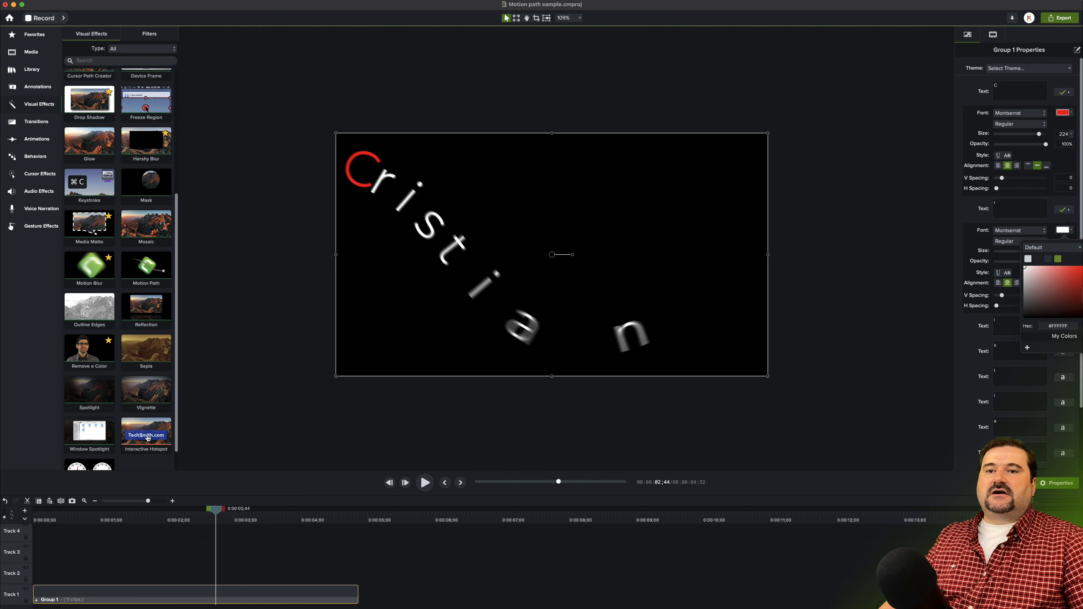
left_click(1082, 273)
left_click_drag(1079, 280, 1082, 267)
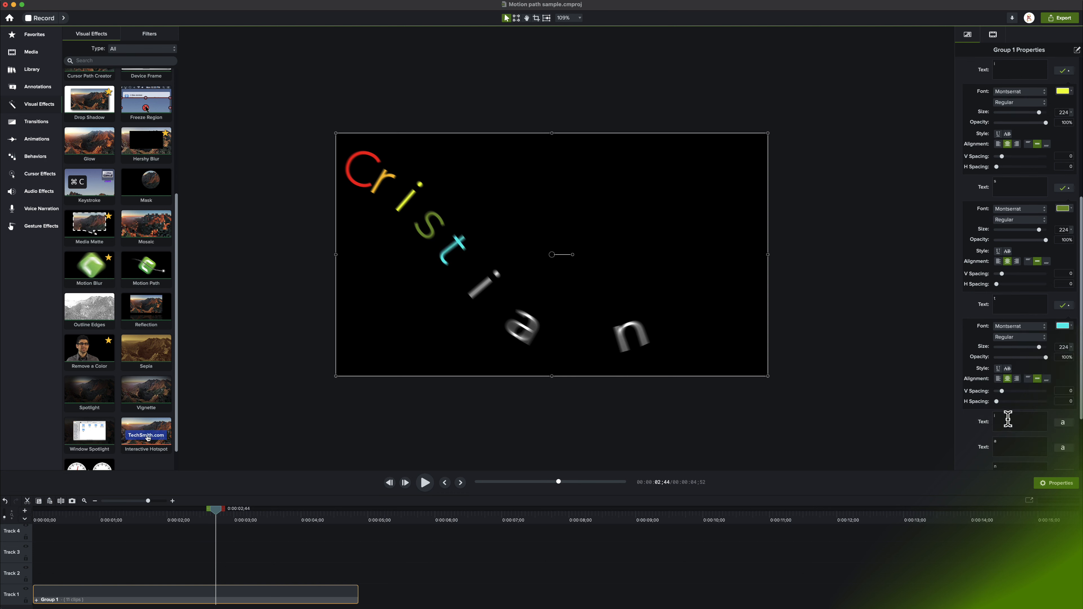
Step: Set the font colours of the group's sixth, seventh and eighth letters to blue, purple and magenta, and deselect the group
left_click(1063, 356)
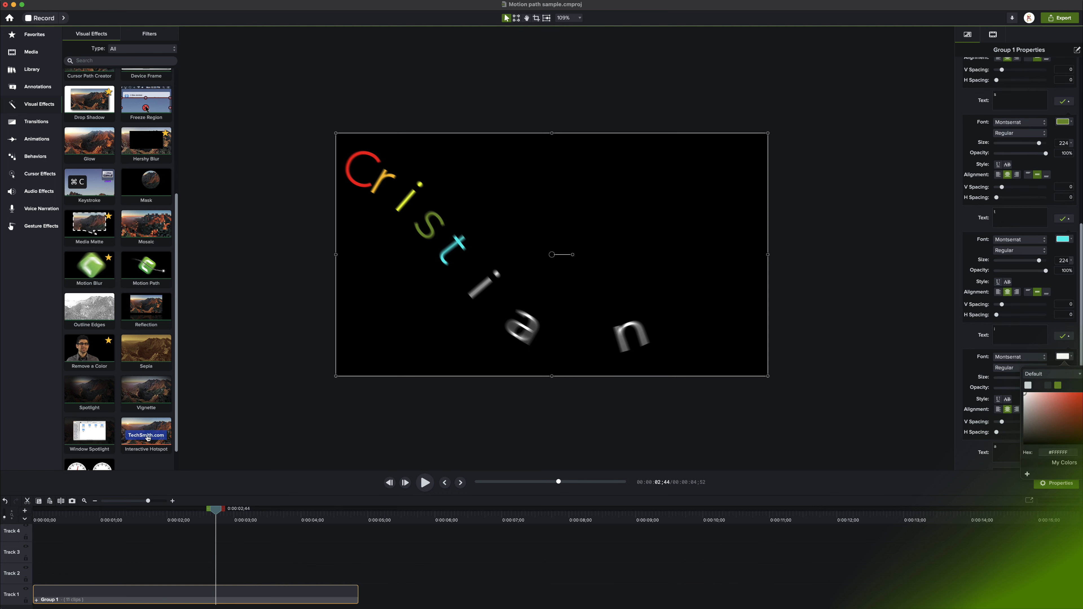
left_click(1074, 393)
left_click(956, 356)
scroll(981, 375, "down", 4)
left_click(1063, 377)
left_click(1077, 429)
left_click(969, 390)
scroll(975, 393, "down", 4)
left_click(1063, 402)
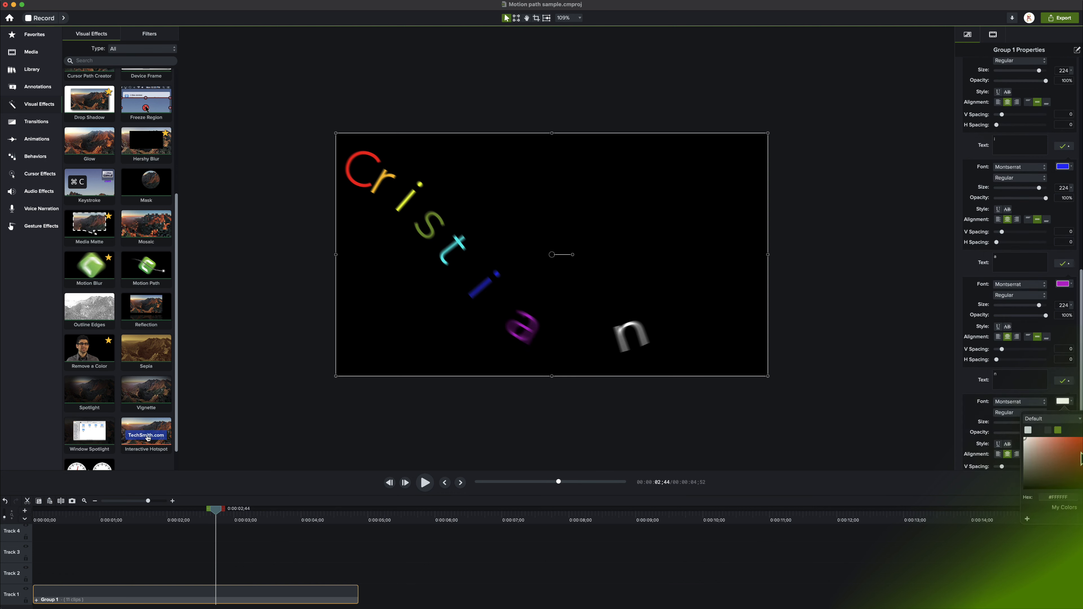
left_click(1081, 458)
left_click(846, 416)
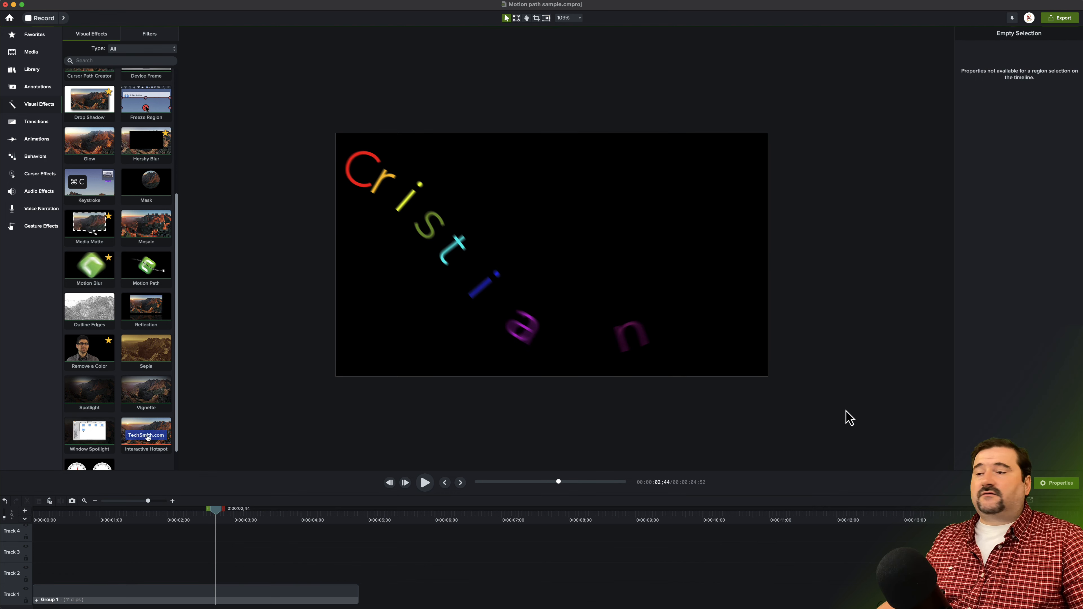